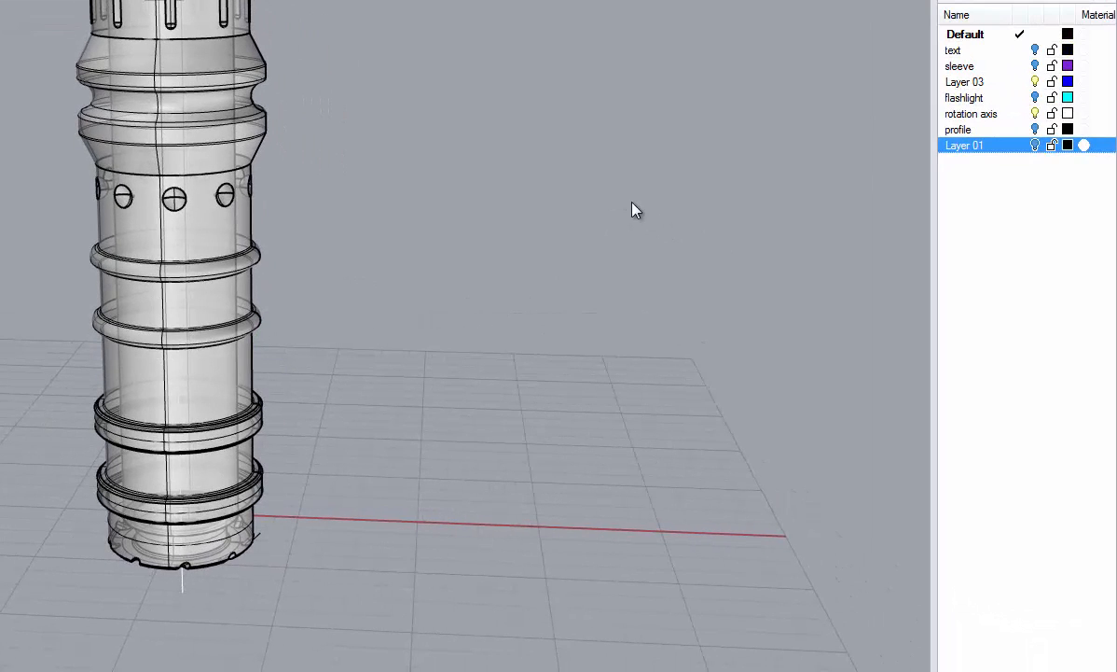
Step: Switch to the four-viewport layout and zoom every viewport to fit the whole flashlight model
{"action": "right_click_drag", "start_coordinate": [441, 226], "coordinate": [466, 244]}
{"action": "scroll", "coordinate": [471, 275], "scroll_direction": "up", "scroll_amount": 3}
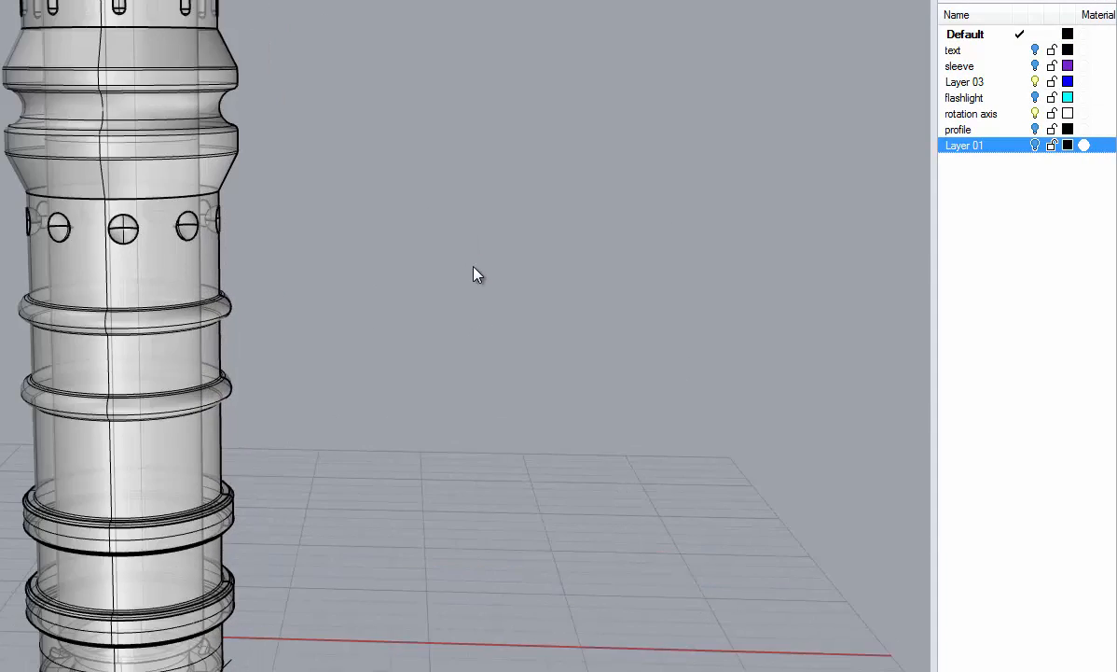
{"action": "scroll", "coordinate": [477, 271], "scroll_direction": "down", "scroll_amount": 2}
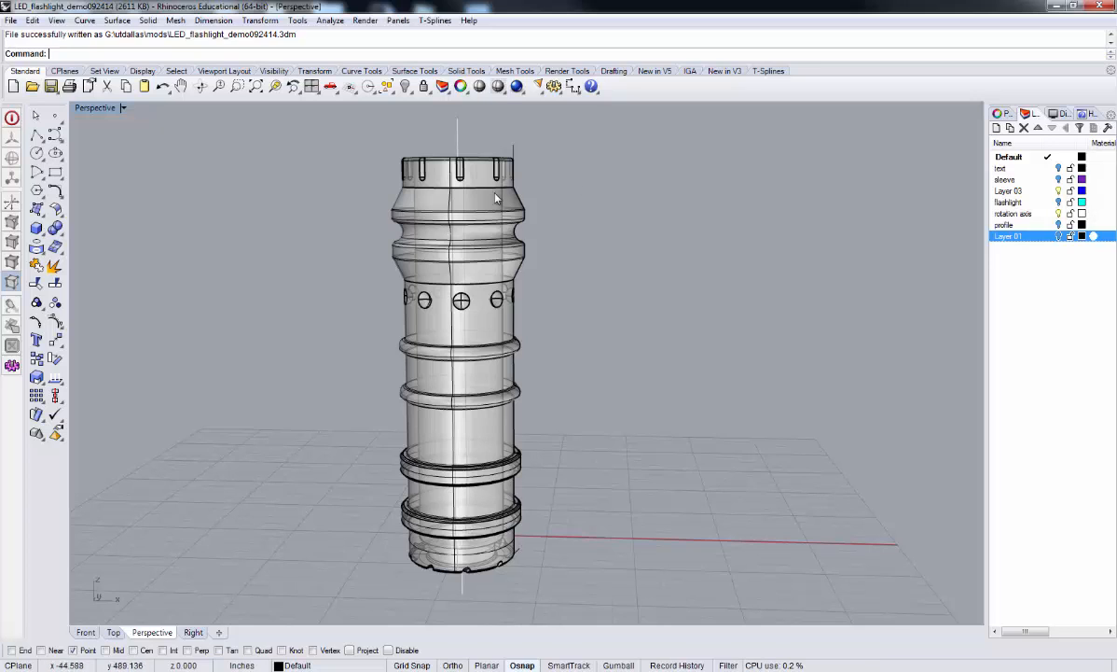
{"action": "double_click", "coordinate": [95, 109]}
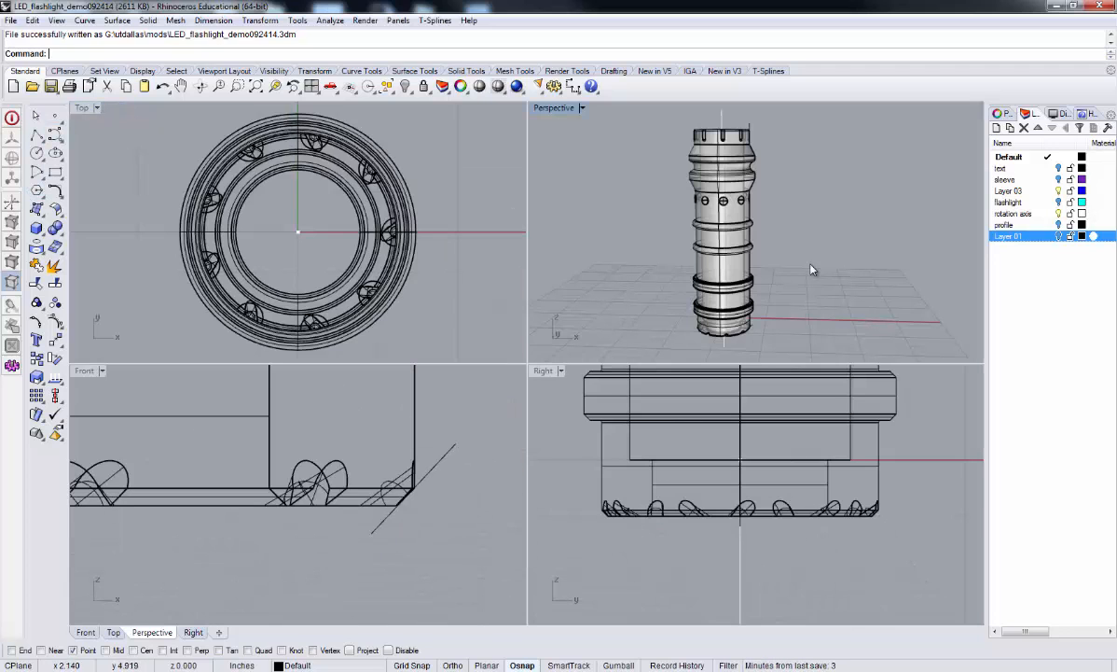
{"action": "key", "text": "ctrl+a"}
{"action": "left_click", "coordinate": [258, 85]}
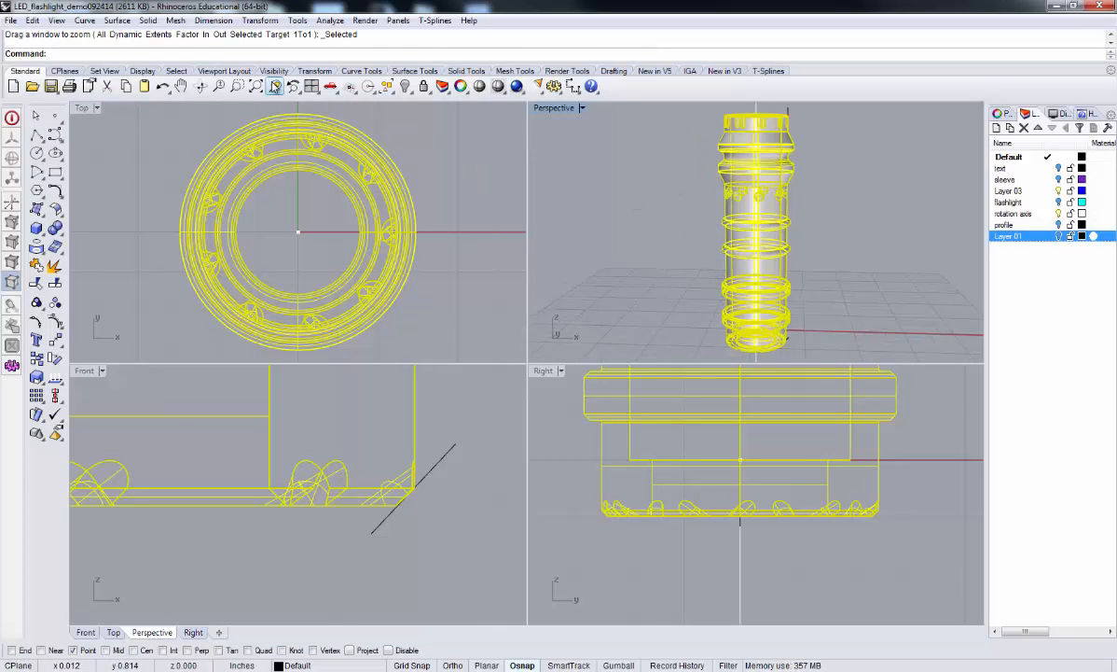
{"action": "right_click", "coordinate": [275, 86]}
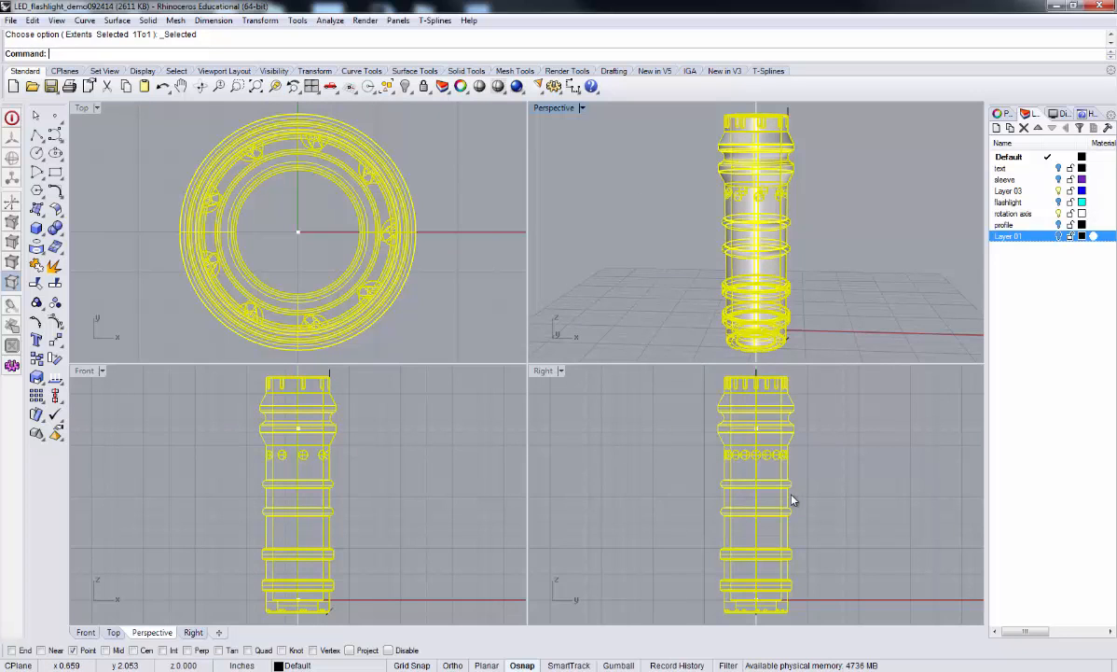
Step: Create a horizontal solid cylinder about 0.29 in in diameter, centred on the body's axis between the dimple row and the rib below, extending both ways
{"action": "scroll", "coordinate": [751, 499], "scroll_direction": "up", "scroll_amount": 5}
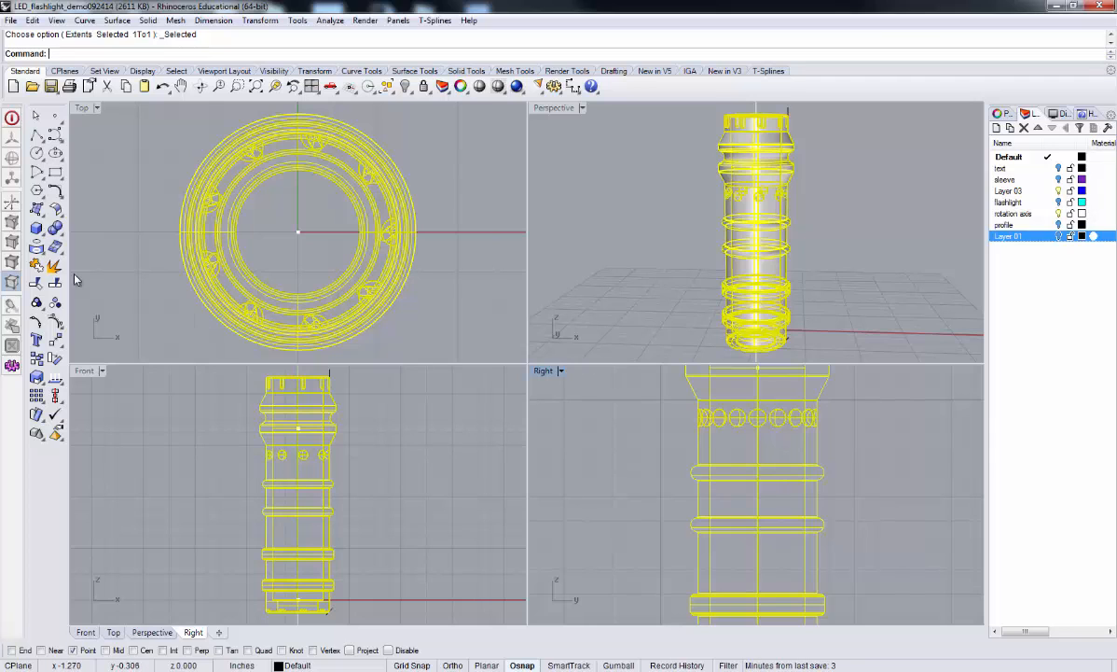
{"action": "left_click", "coordinate": [35, 228]}
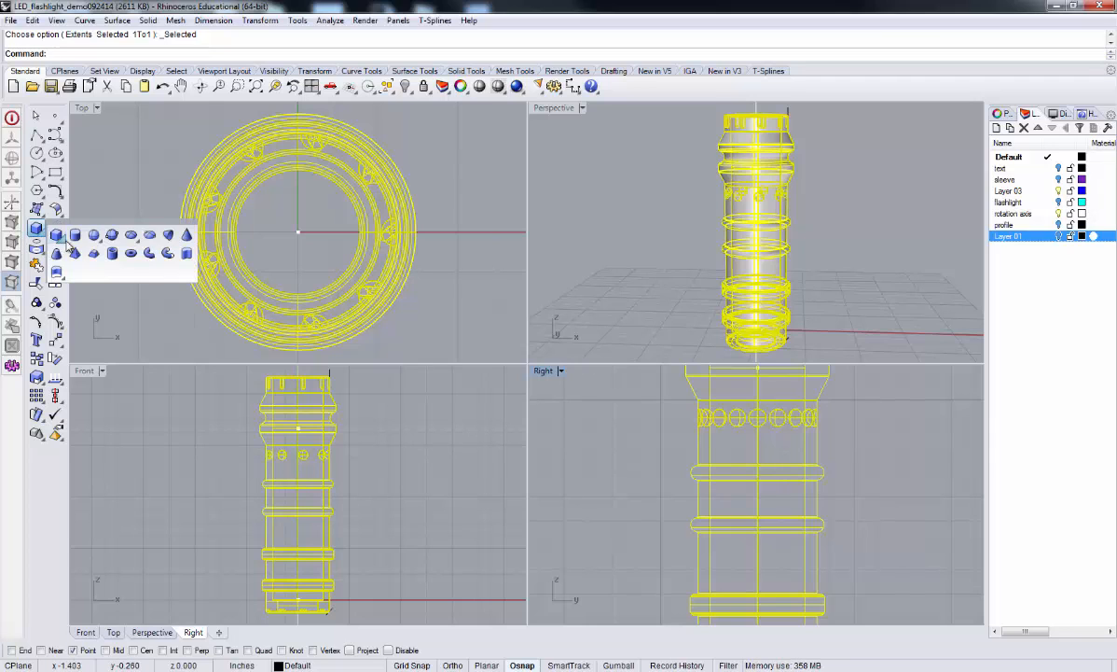
{"action": "left_click", "coordinate": [75, 236]}
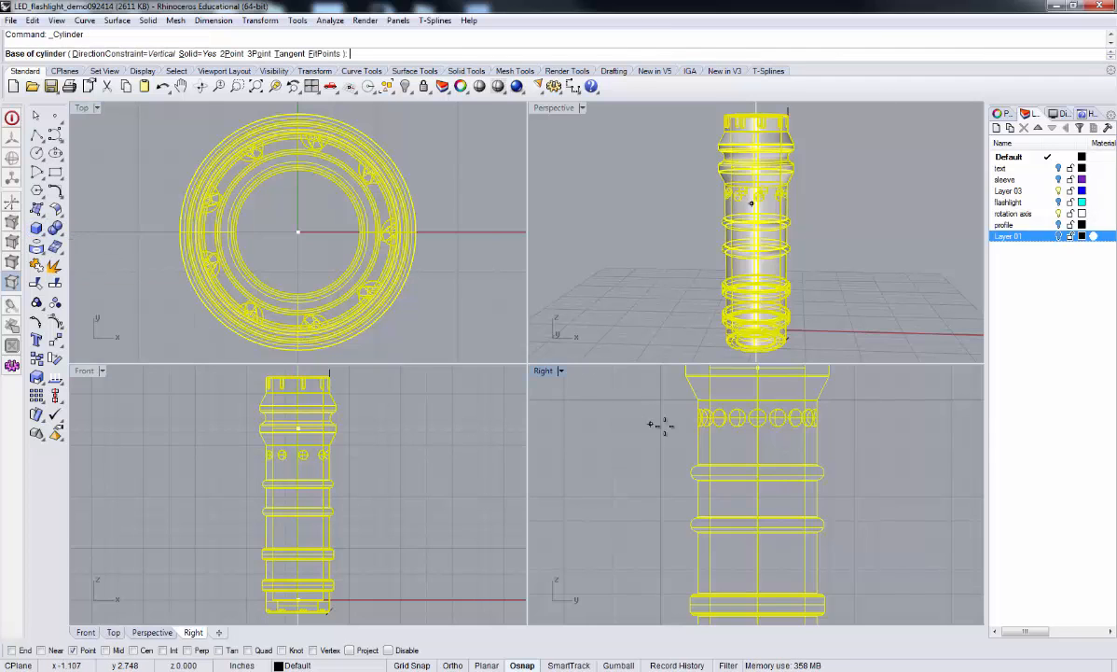
{"action": "left_click", "coordinate": [756, 444]}
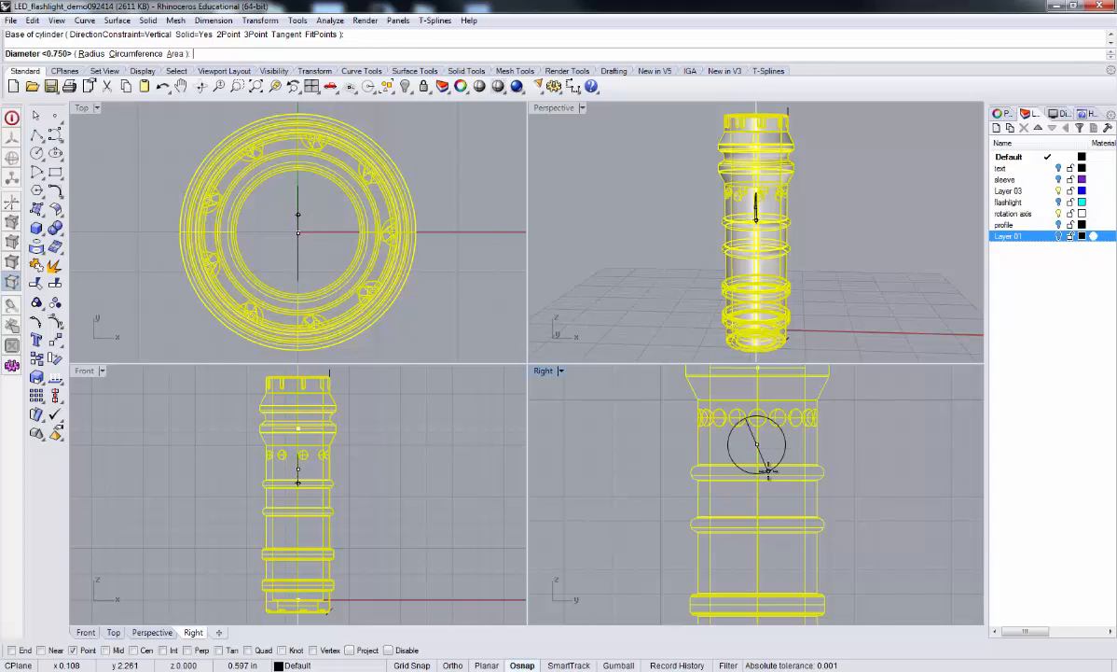
{"action": "scroll", "coordinate": [757, 454], "scroll_direction": "up", "scroll_amount": 5}
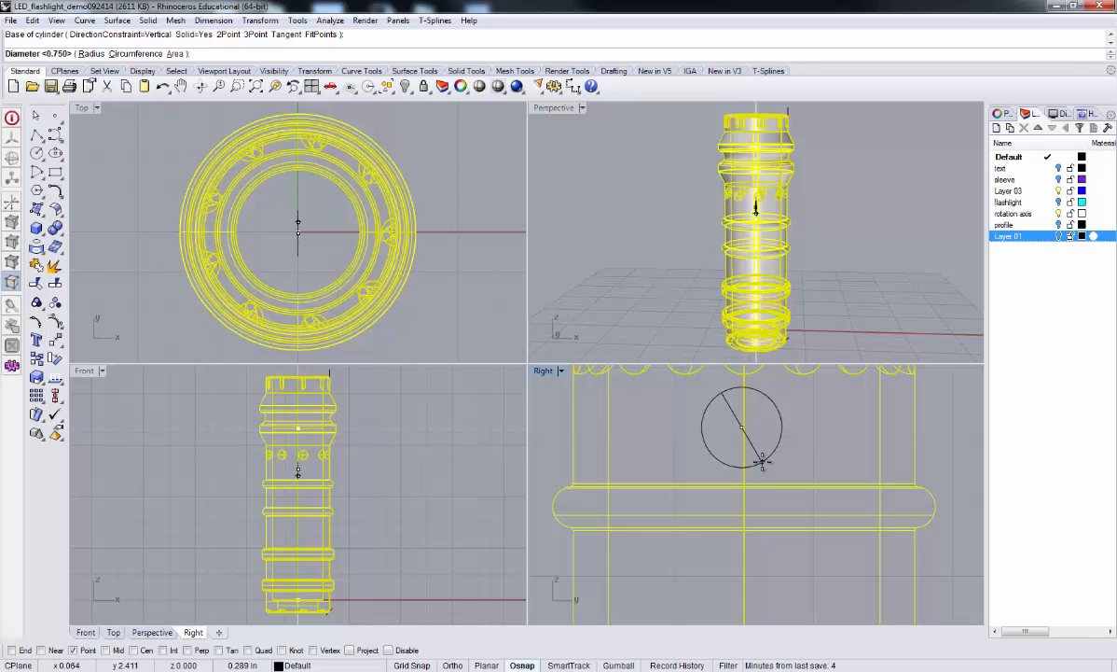
{"action": "left_click", "coordinate": [762, 461]}
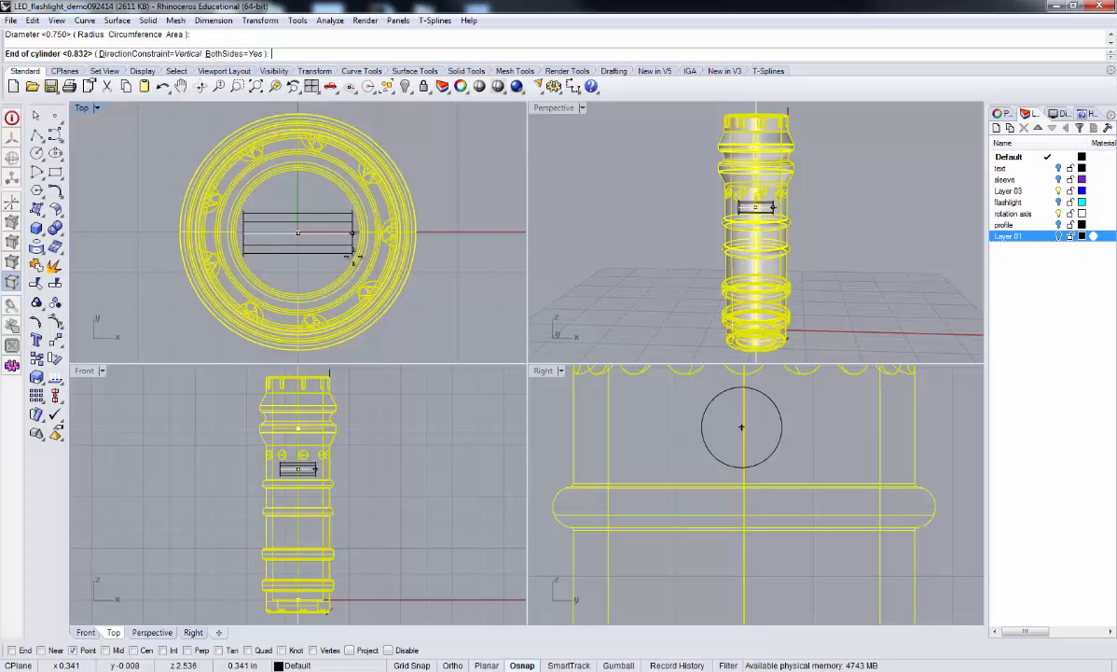
{"action": "left_click", "coordinate": [356, 253]}
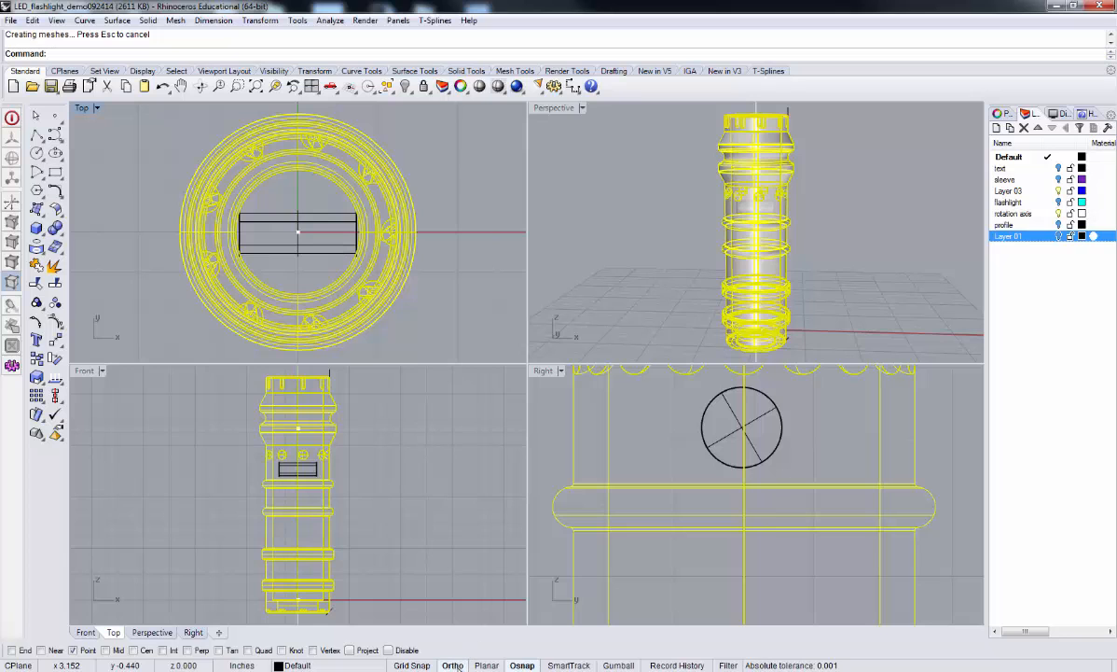
Step: Move the cylinder straight along the negative X axis with Ortho on, so it crosses the flashlight body's wall
{"action": "left_click", "coordinate": [321, 250]}
{"action": "left_click_drag", "start_coordinate": [323, 249], "coordinate": [227, 245]}
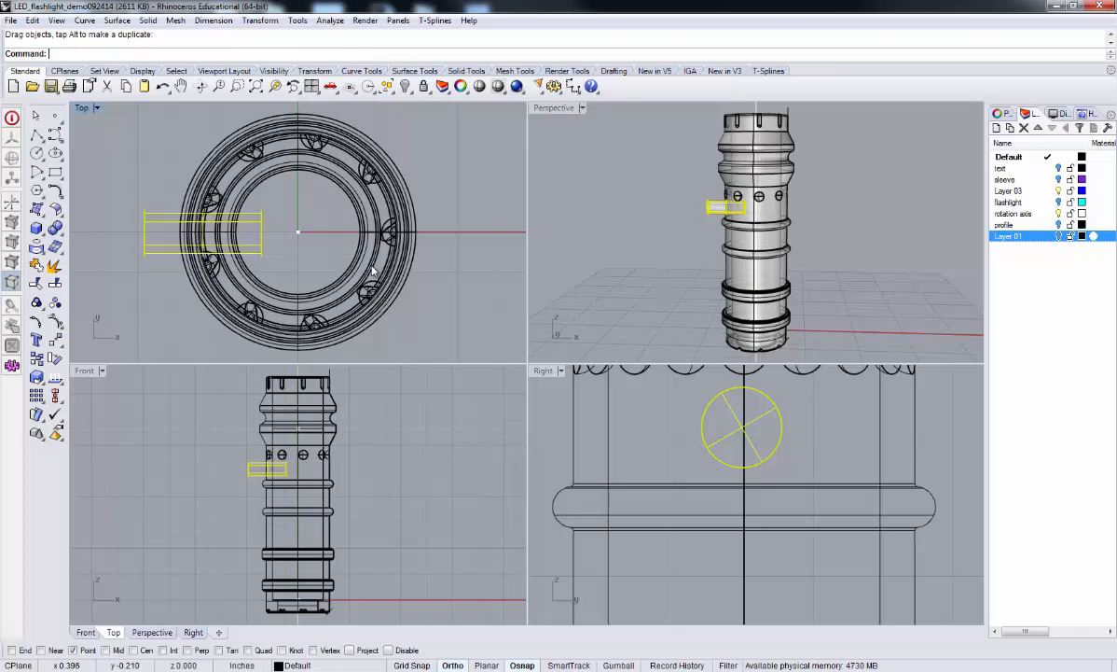
{"action": "right_click_drag", "start_coordinate": [818, 297], "coordinate": [570, 233]}
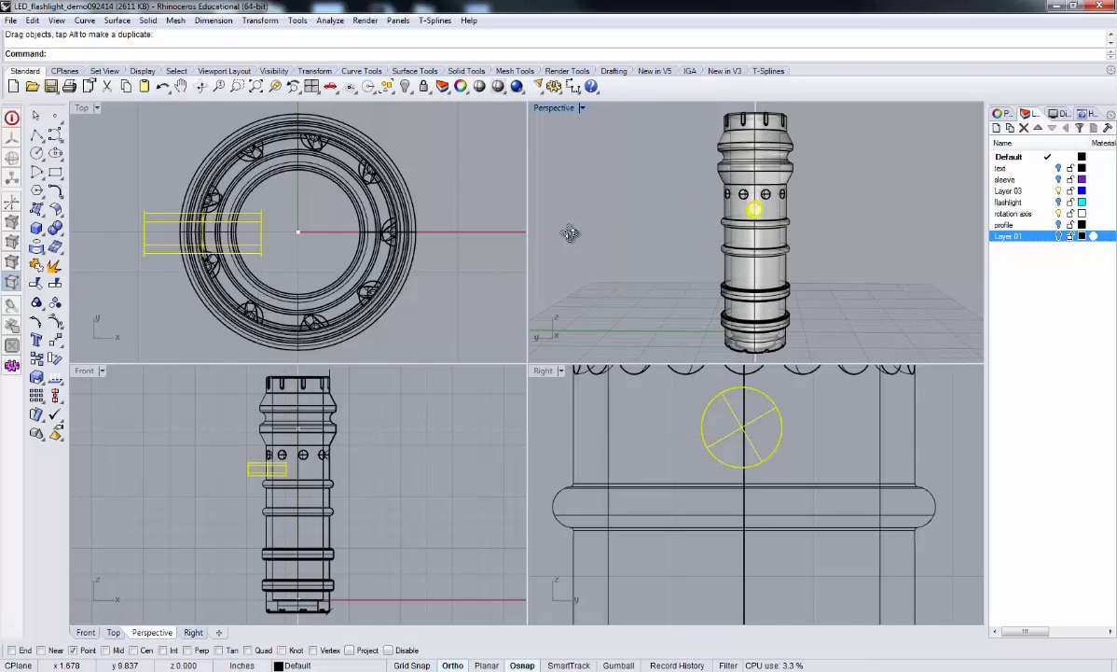
{"action": "scroll", "coordinate": [754, 215], "scroll_direction": "up", "scroll_amount": 8}
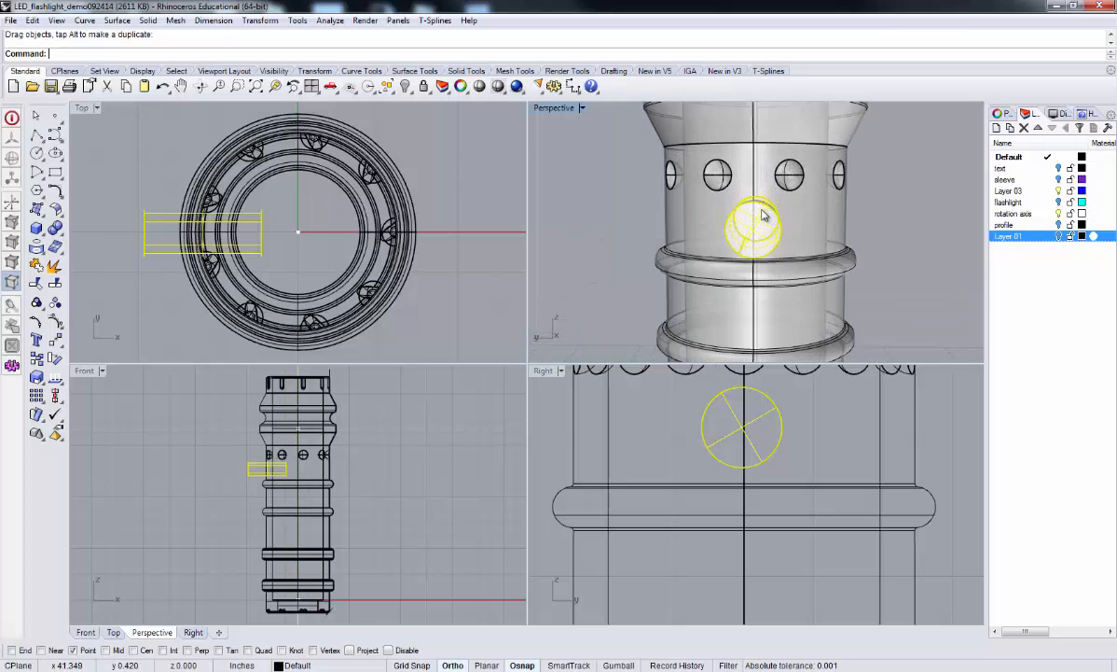
{"action": "mouse_move", "coordinate": [779, 245]}
{"action": "right_mouse_down"}
{"action": "mouse_move", "coordinate": [774, 217]}
{"action": "mouse_move", "coordinate": [767, 225]}
{"action": "mouse_move", "coordinate": [783, 243]}
{"action": "right_mouse_up"}
{"action": "scroll", "coordinate": [782, 413], "scroll_direction": "down", "scroll_amount": 2}
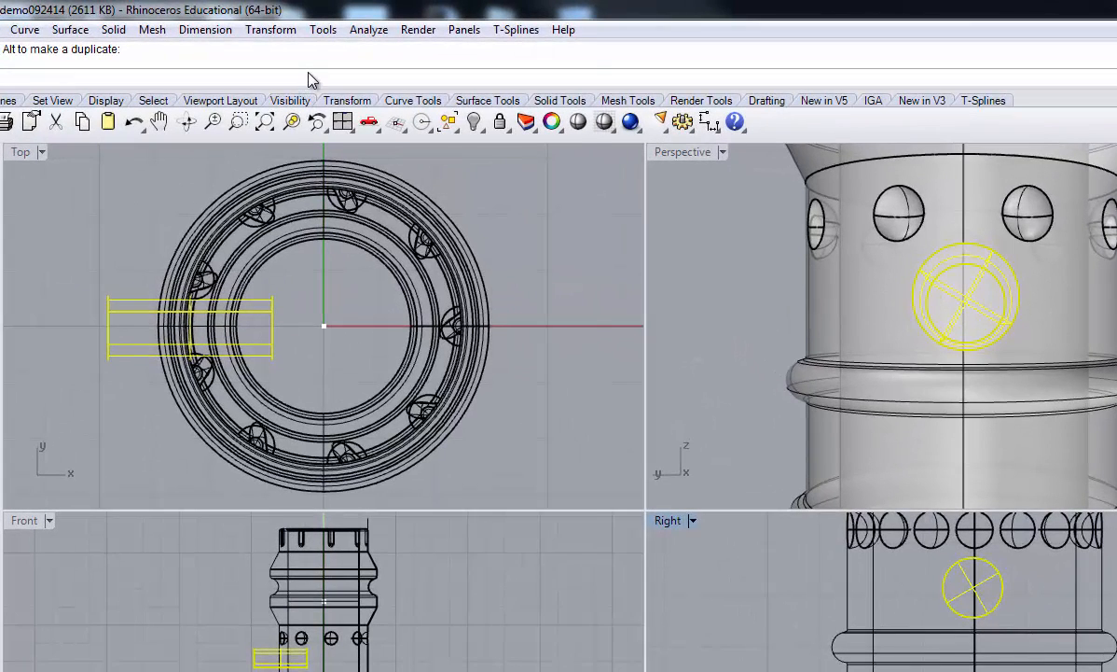
Step: Polar array the cylinder around the flashlight's central axis with 9 items over a 360-degree fill angle
{"action": "right_click", "coordinate": [309, 74]}
{"action": "left_click", "coordinate": [376, 349]}
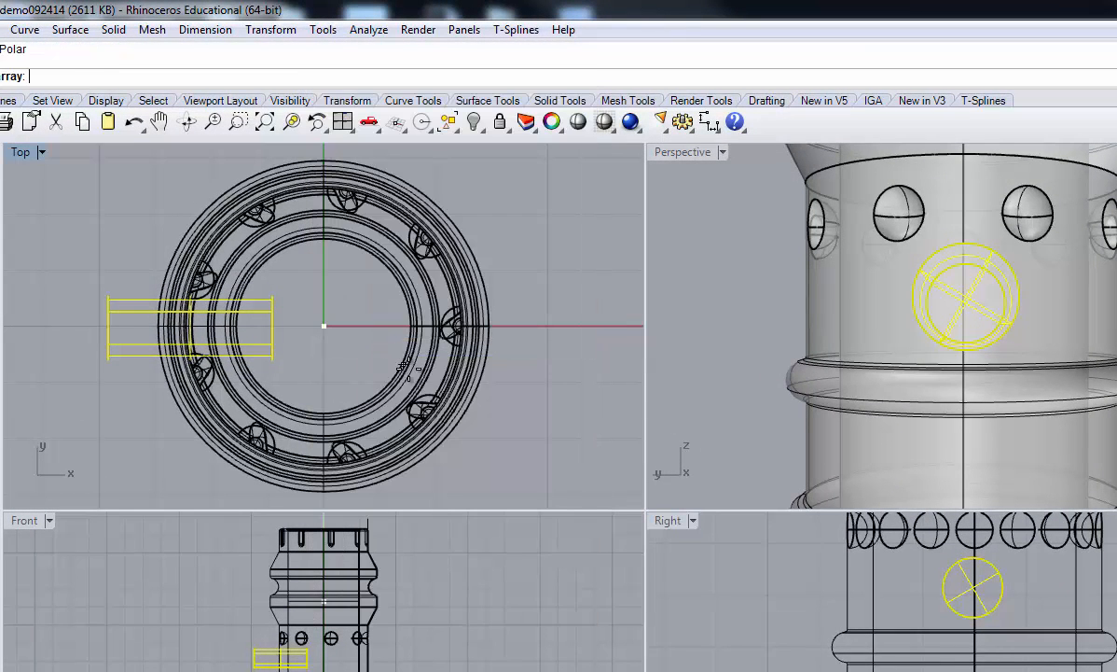
{"action": "left_click", "coordinate": [324, 325]}
{"action": "key", "text": "Return"}
{"action": "key", "text": "Return"}
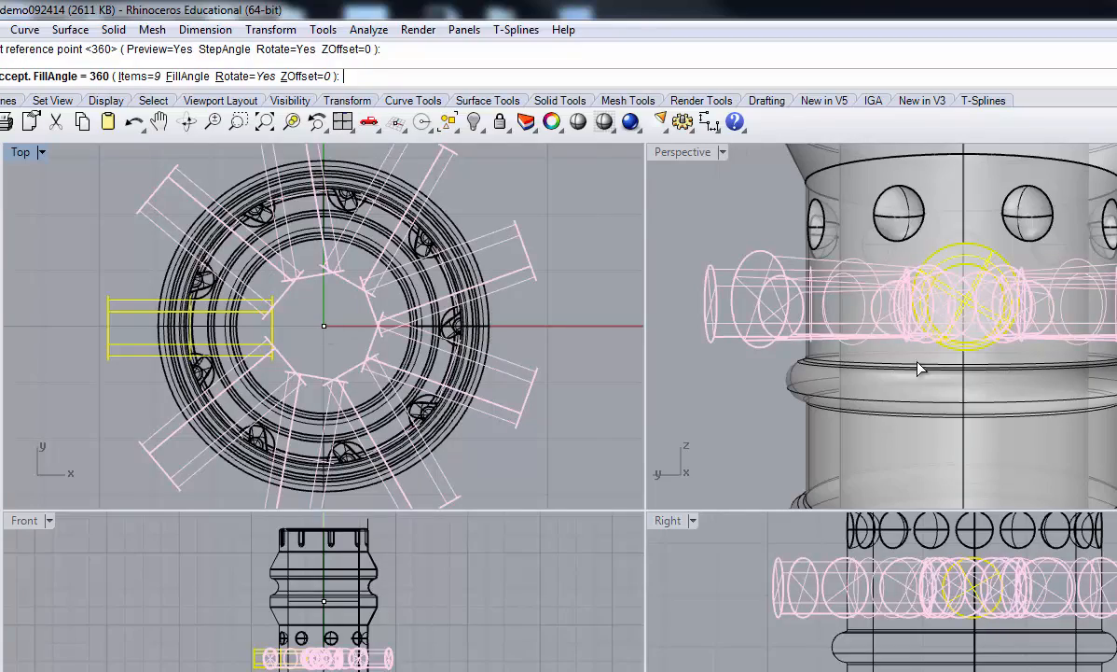
{"action": "right_click_drag", "start_coordinate": [1009, 284], "coordinate": [569, 271]}
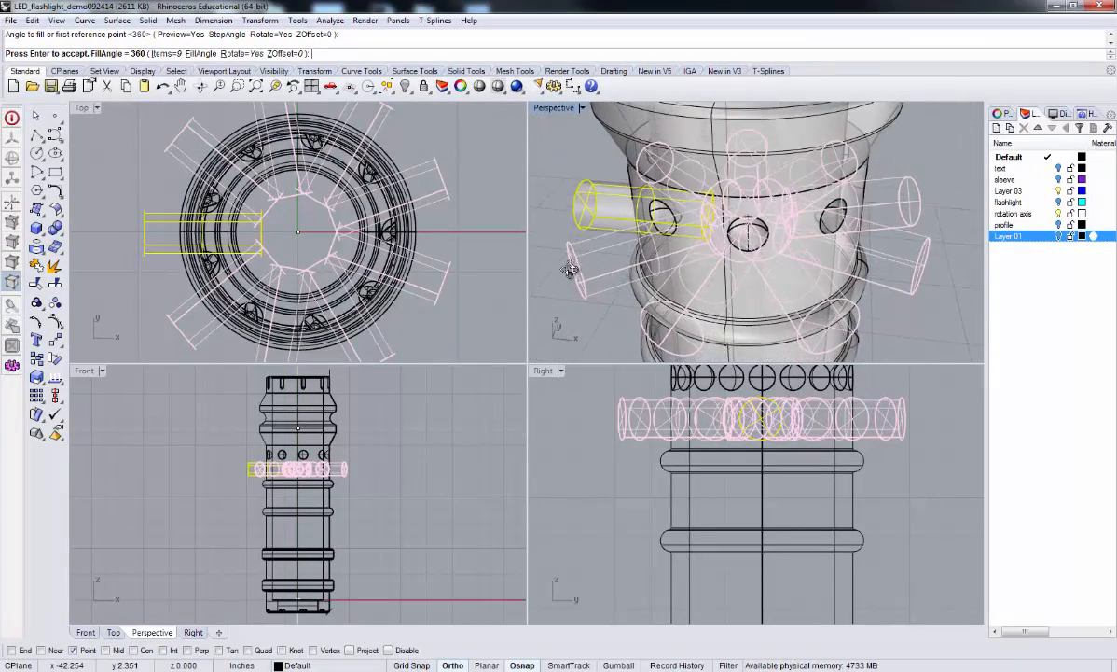
{"action": "scroll", "coordinate": [584, 209], "scroll_direction": "down", "scroll_amount": 3}
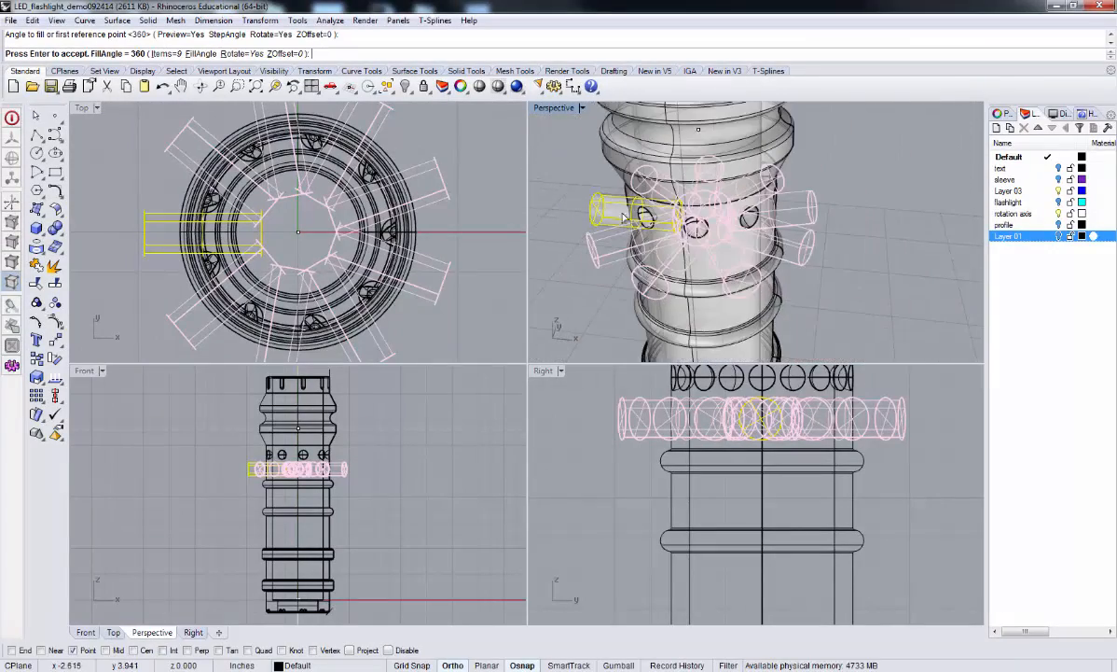
{"action": "double_click", "coordinate": [552, 108]}
{"action": "key", "text": "Return"}
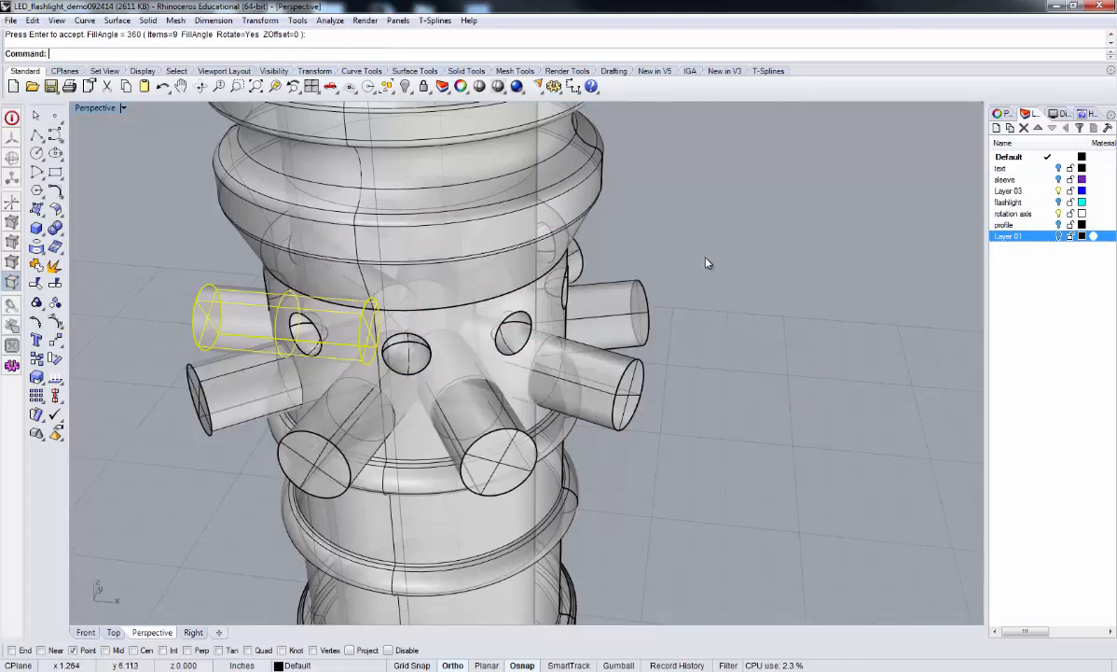
Step: Subtract all the arrayed cylinders from the flashlight body with BooleanDifference, deleting the input cylinders
{"action": "scroll", "coordinate": [707, 263], "scroll_direction": "down", "scroll_amount": 2}
{"action": "right_click_drag", "start_coordinate": [769, 307], "coordinate": [809, 346]}
{"action": "scroll", "coordinate": [794, 314], "scroll_direction": "down", "scroll_amount": 3}
{"action": "scroll", "coordinate": [794, 313], "scroll_direction": "up", "scroll_amount": 3}
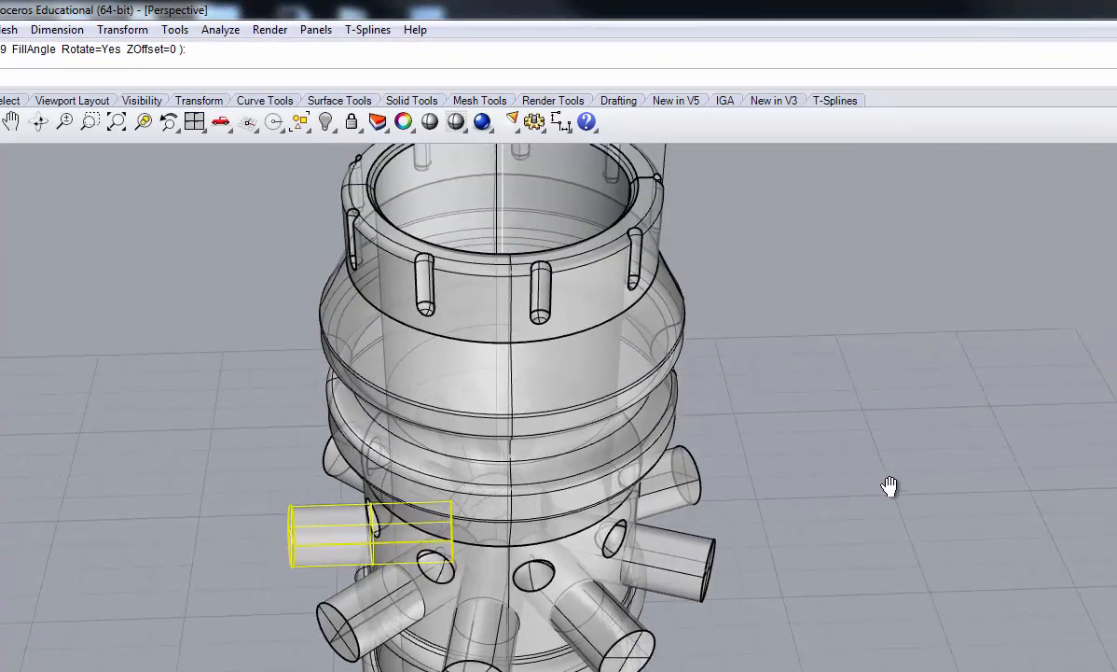
{"action": "right_click_drag", "start_coordinate": [890, 486], "coordinate": [878, 374], "text": "shift"}
{"action": "scroll", "coordinate": [885, 500], "scroll_direction": "down", "scroll_amount": 4}
{"action": "scroll", "coordinate": [786, 404], "scroll_direction": "up", "scroll_amount": 2}
{"action": "left_click", "coordinate": [883, 377]}
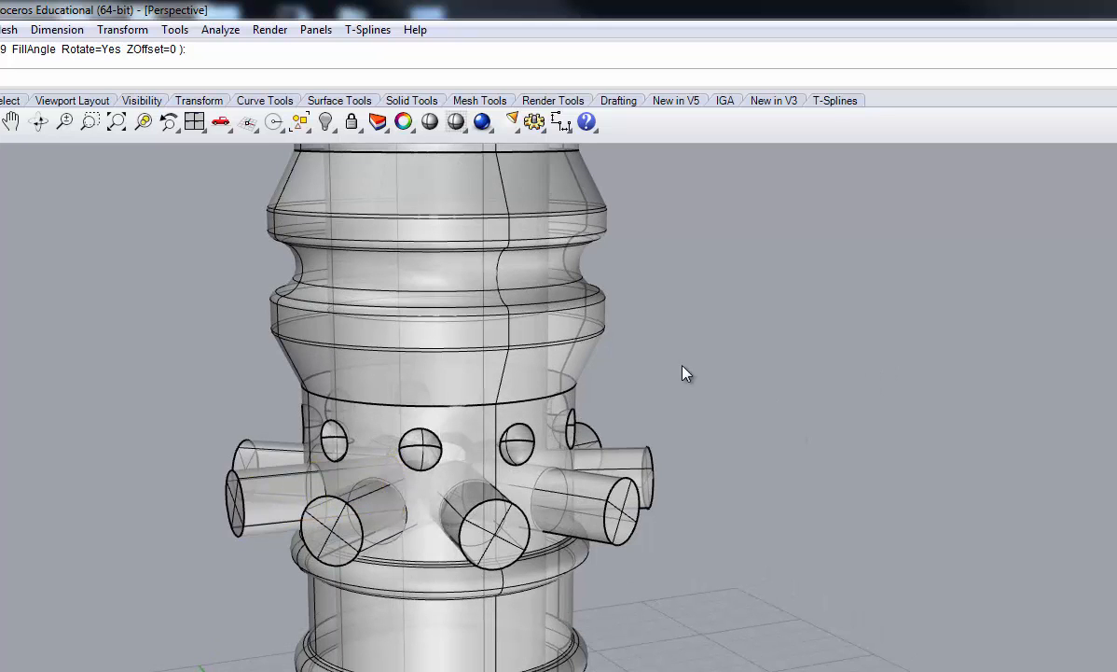
{"action": "right_click", "coordinate": [127, 79]}
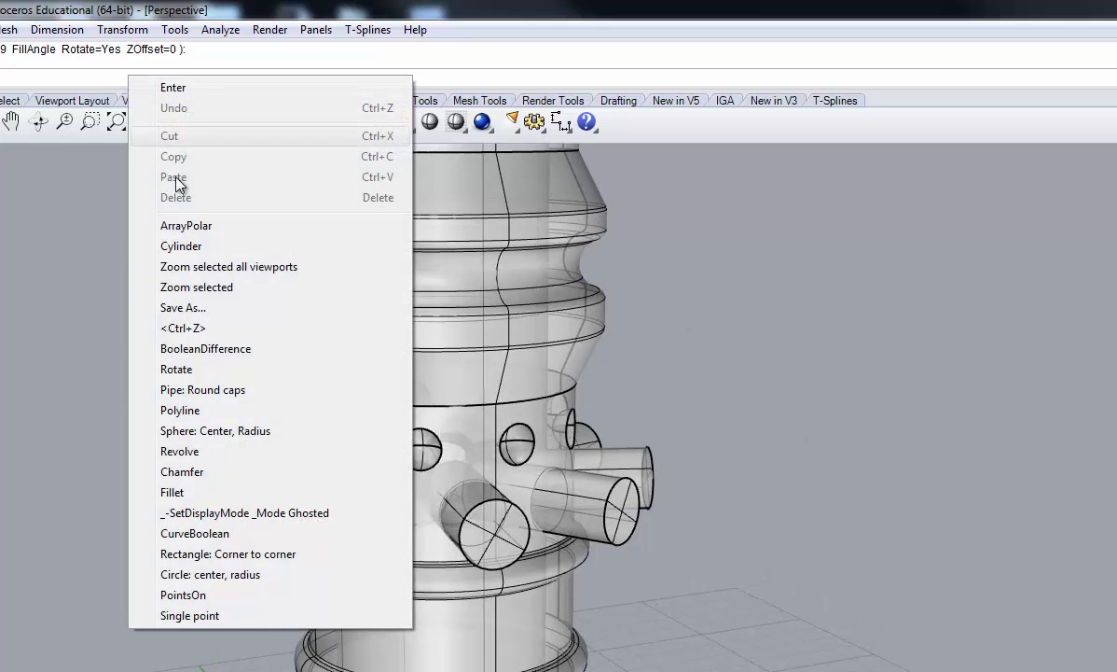
{"action": "left_click", "coordinate": [255, 353]}
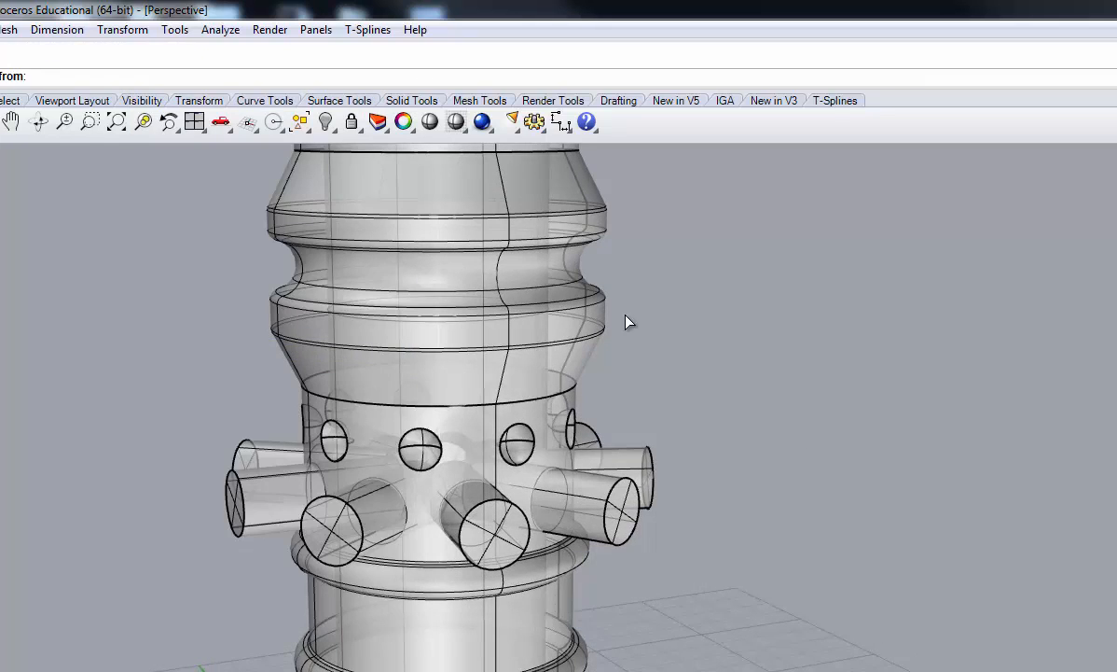
{"action": "left_click", "coordinate": [597, 311]}
{"action": "key", "text": "Return"}
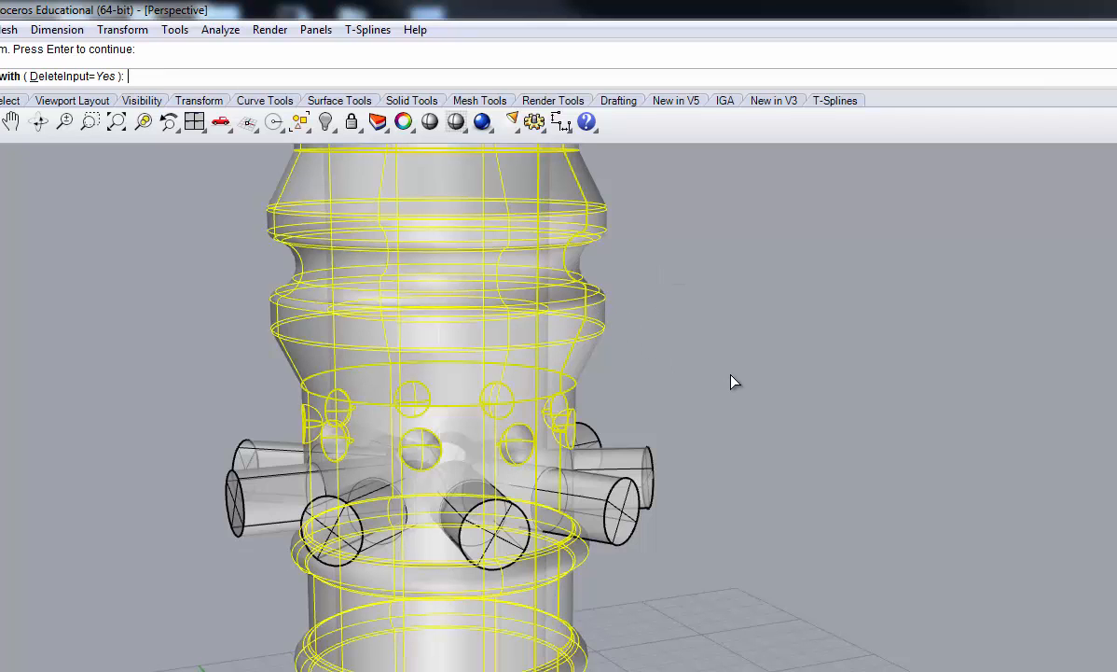
{"action": "left_click_drag", "start_coordinate": [174, 382], "coordinate": [760, 611]}
{"action": "key", "text": "Return"}
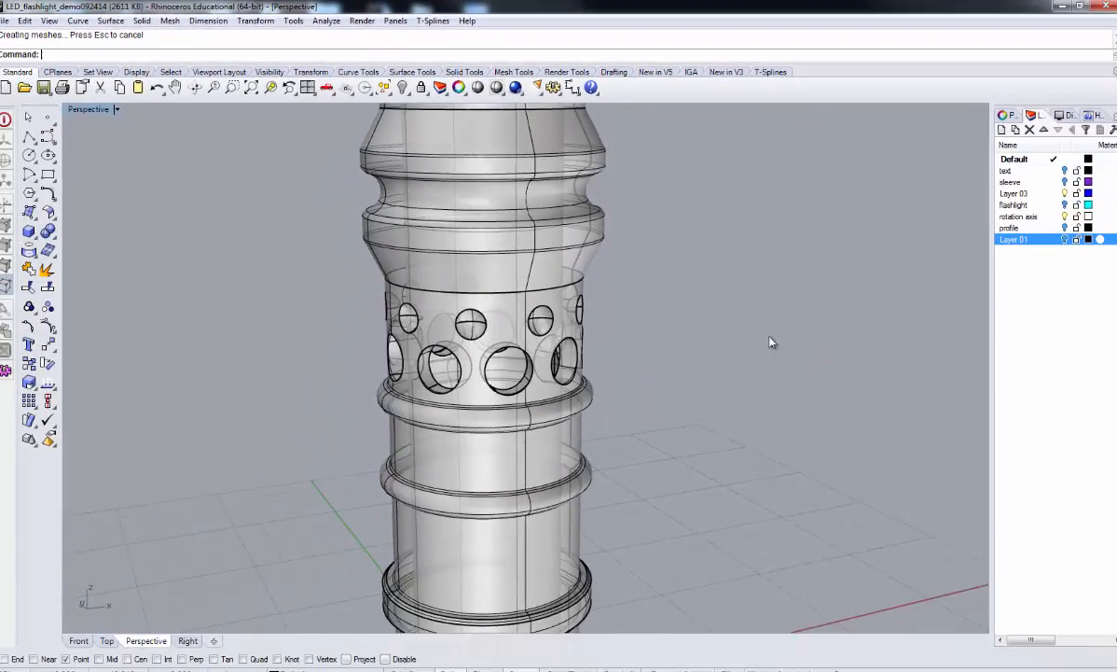
Step: Inspect the row of cut holes around the flashlight body from several angles and distances
{"action": "right_click_drag", "start_coordinate": [771, 342], "coordinate": [347, 372]}
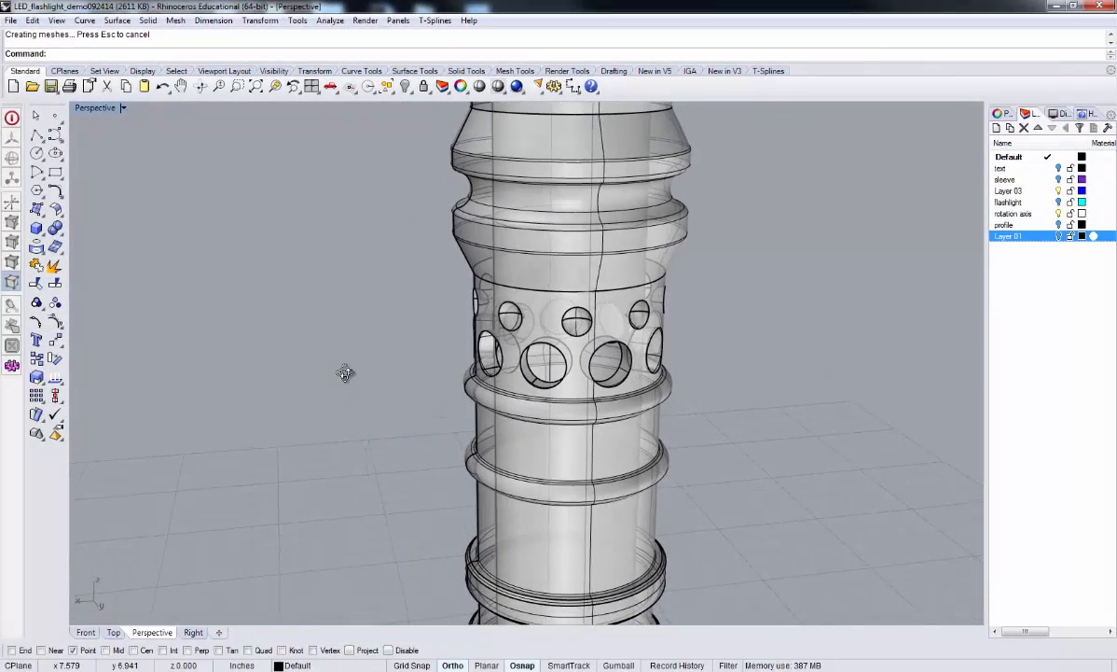
{"action": "scroll", "coordinate": [546, 406], "scroll_direction": "up", "scroll_amount": 3}
{"action": "scroll", "coordinate": [547, 404], "scroll_direction": "up", "scroll_amount": 5}
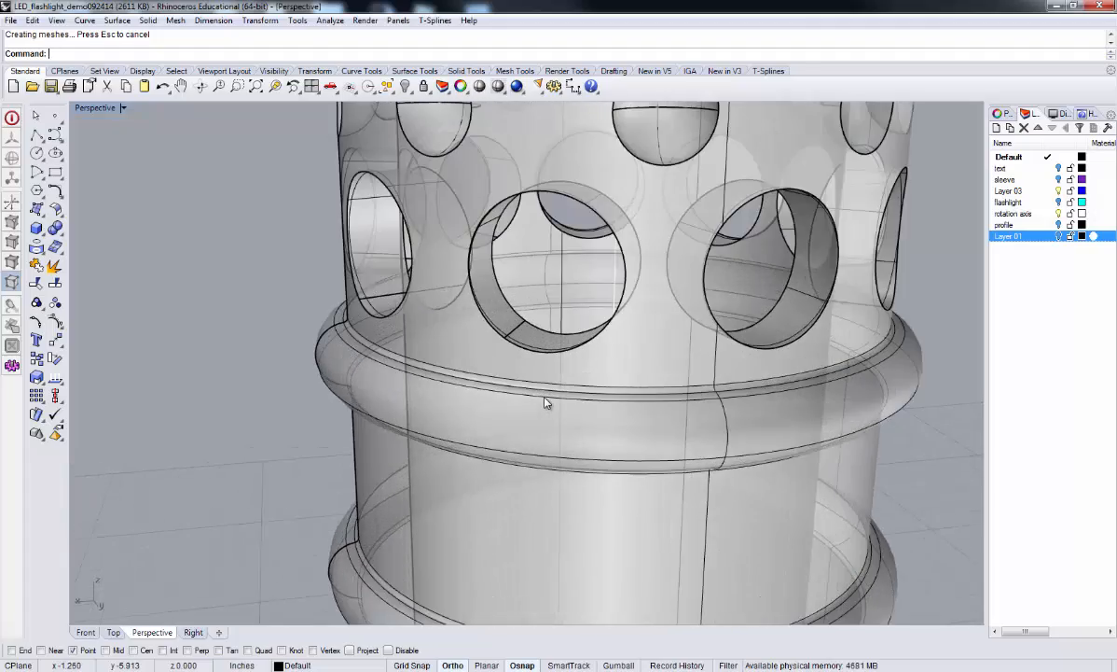
{"action": "scroll", "coordinate": [547, 403], "scroll_direction": "down", "scroll_amount": 3}
{"action": "right_click_drag", "start_coordinate": [596, 367], "coordinate": [715, 366]}
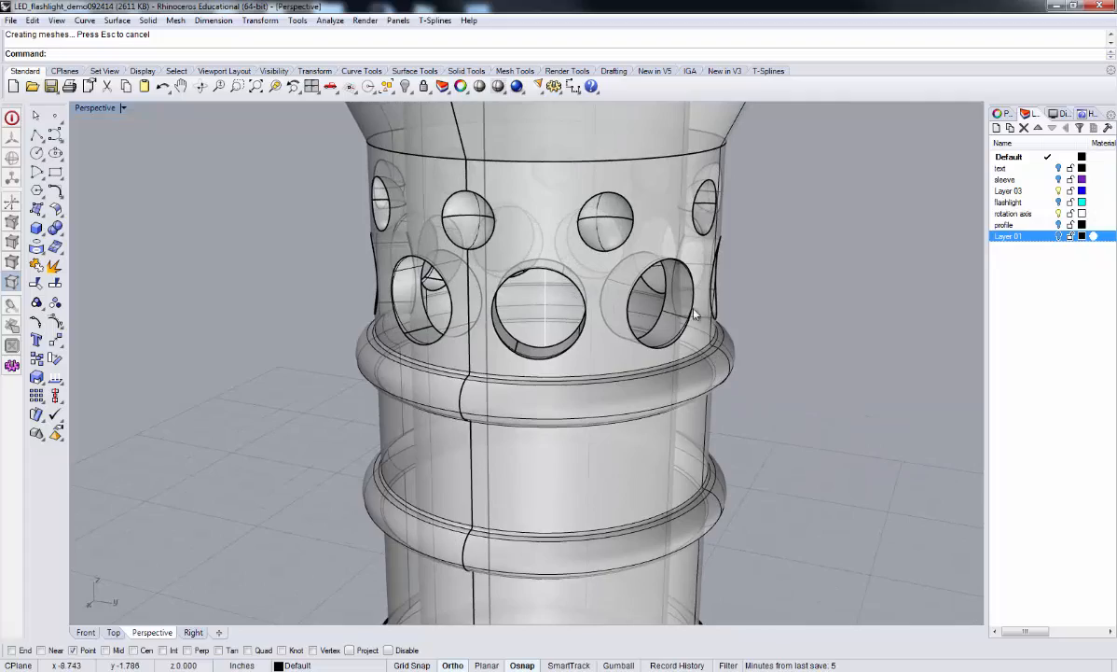
{"action": "right_click_drag", "start_coordinate": [694, 314], "coordinate": [808, 341]}
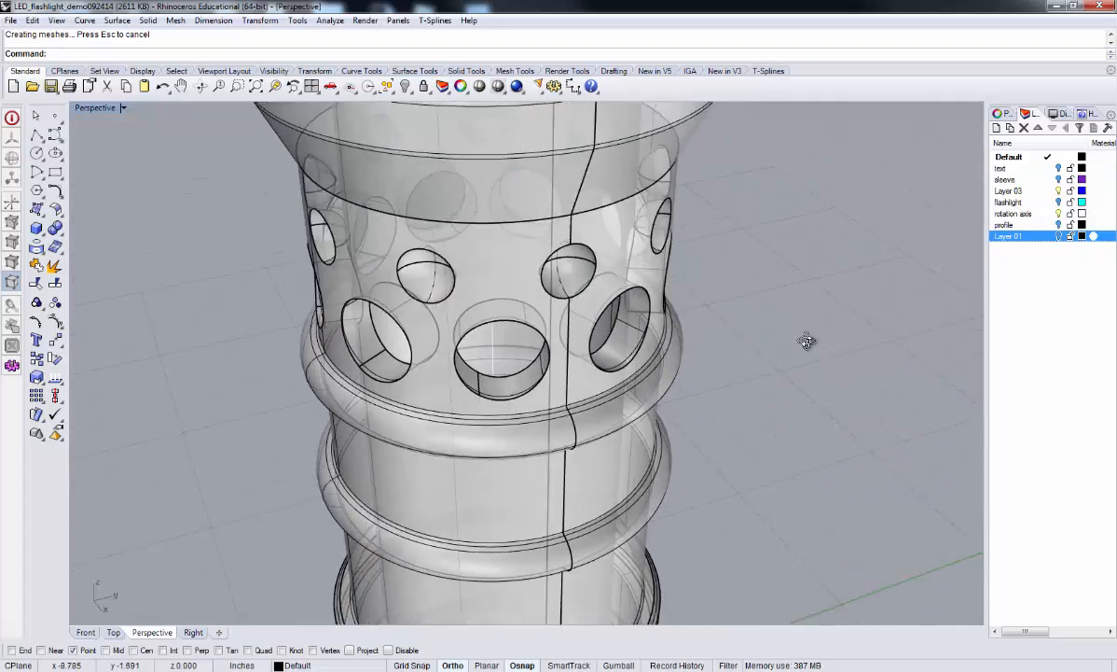
{"action": "scroll", "coordinate": [807, 342], "scroll_direction": "down", "scroll_amount": 8}
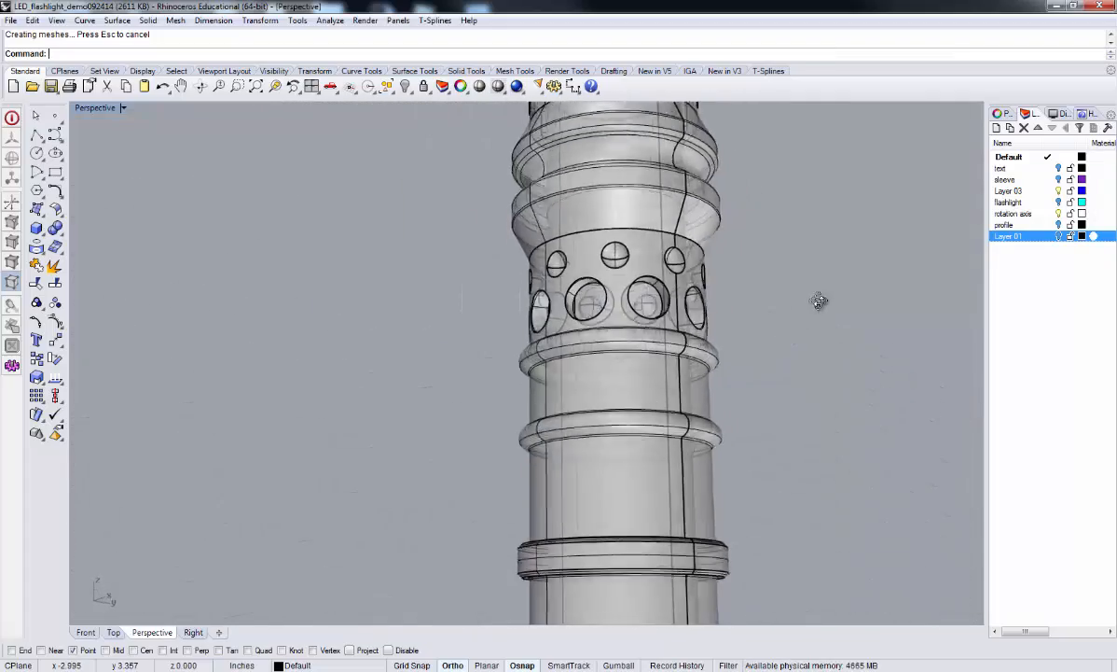
{"action": "right_click_drag", "start_coordinate": [819, 300], "coordinate": [705, 340]}
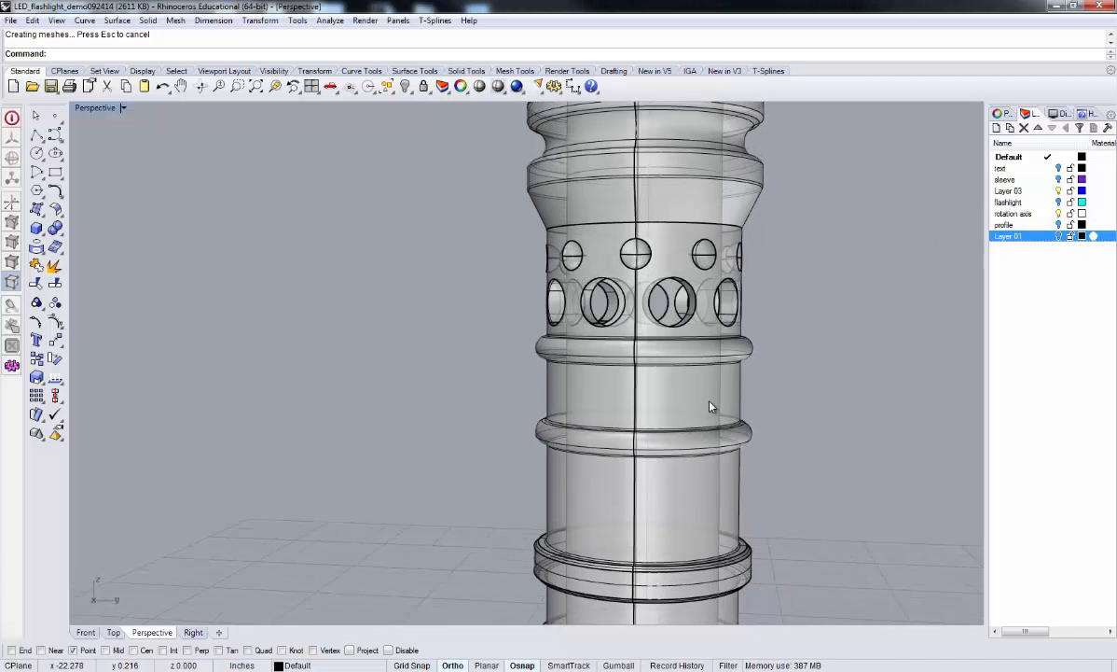
{"action": "scroll", "coordinate": [898, 380], "scroll_direction": "down", "scroll_amount": 5}
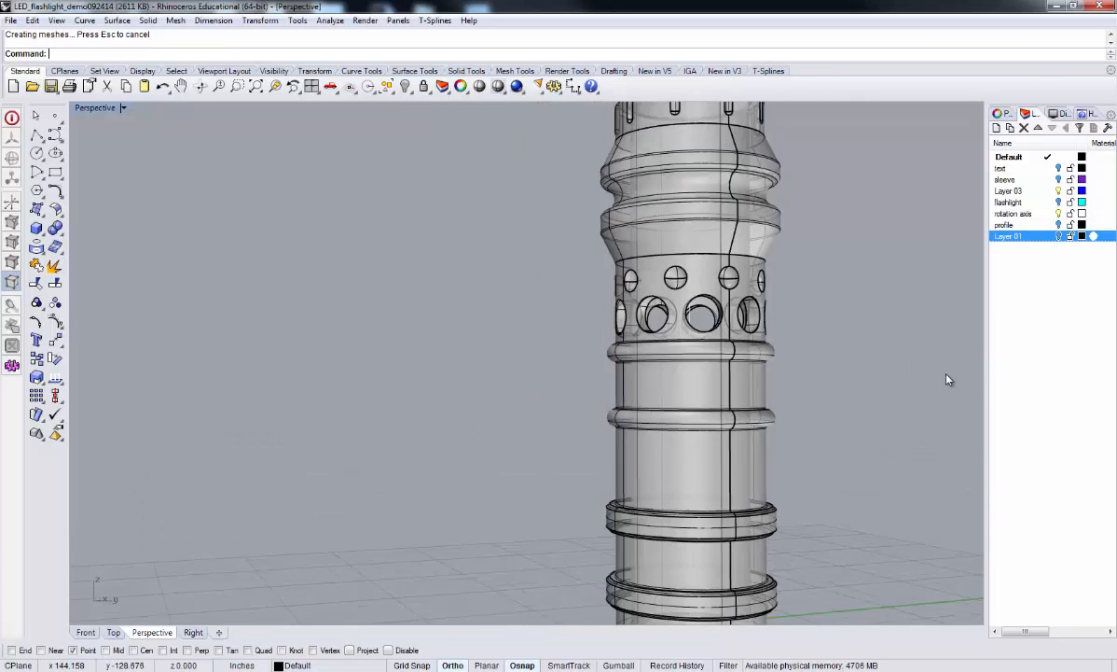
{"action": "scroll", "coordinate": [933, 348], "scroll_direction": "up", "scroll_amount": 2}
{"action": "right_click_drag", "start_coordinate": [914, 348], "coordinate": [791, 342]}
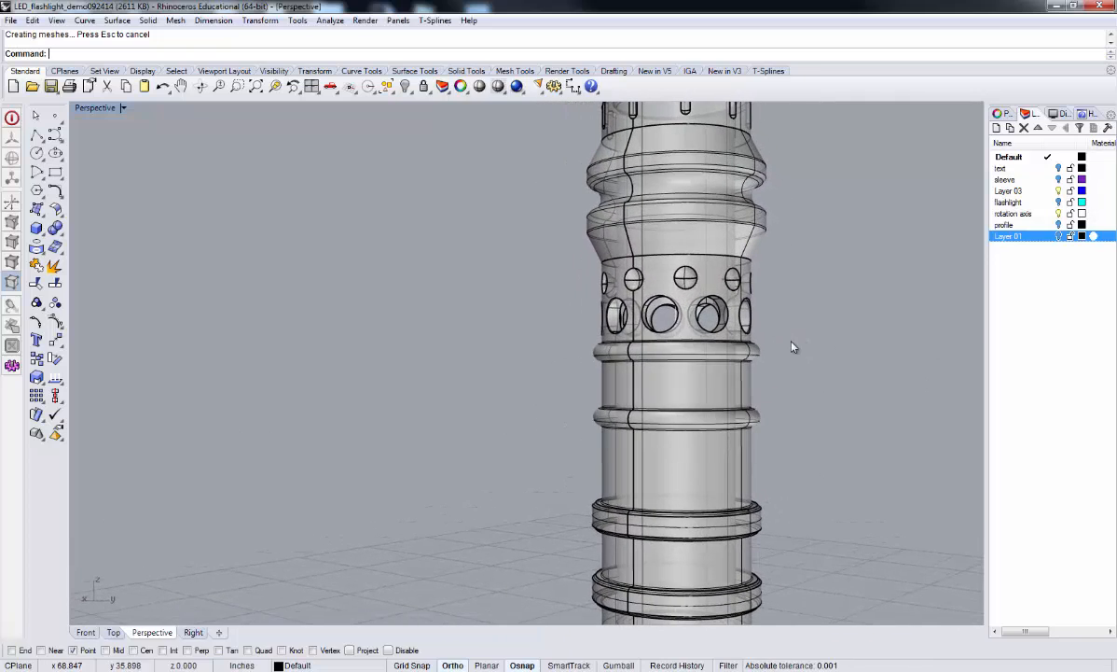
Step: Draw a sideways U-shaped degree-3 control-point curve in the Front view, entering the body's wall between the two rounded rings below the holes
{"action": "left_click", "coordinate": [87, 632]}
{"action": "scroll", "coordinate": [451, 366], "scroll_direction": "up", "scroll_amount": 7}
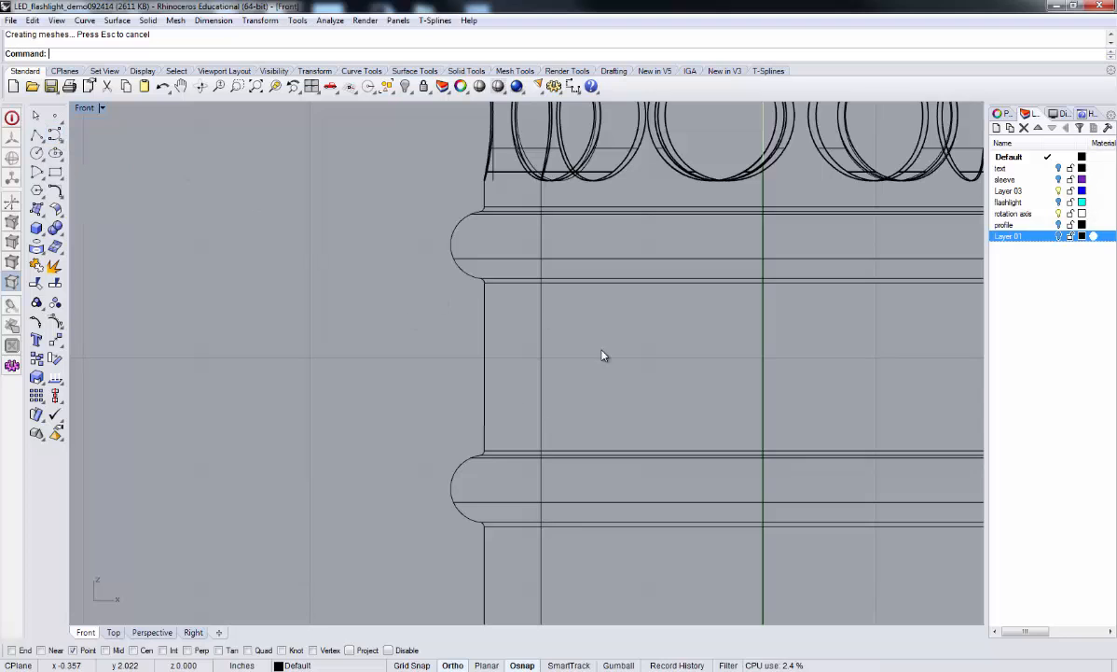
{"action": "left_click", "coordinate": [54, 136]}
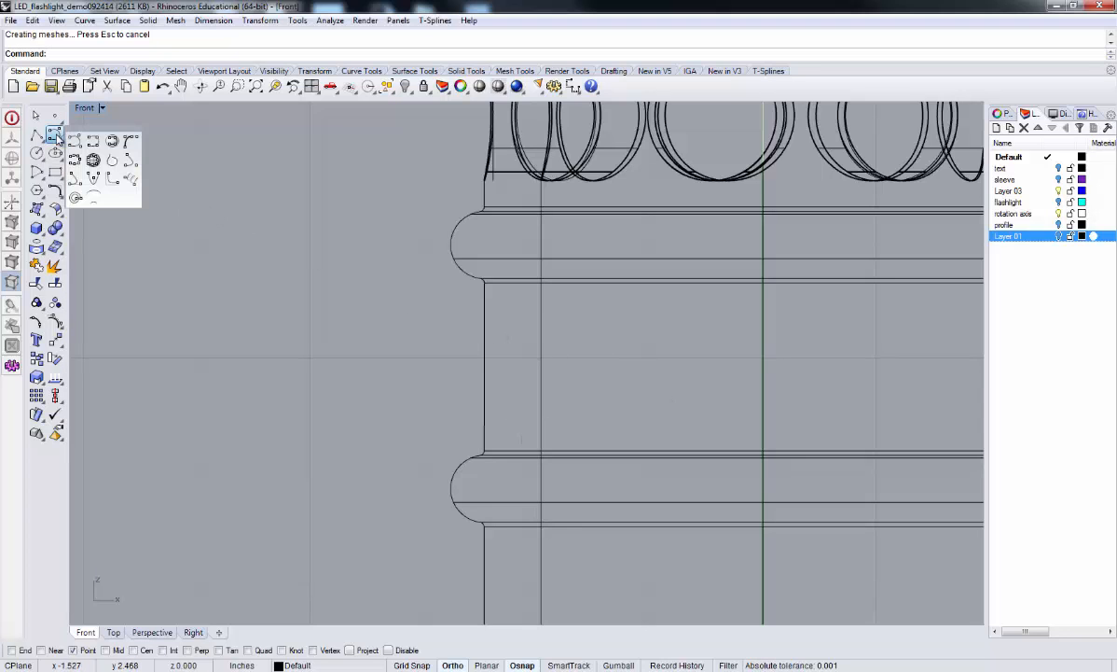
{"action": "left_click", "coordinate": [68, 133]}
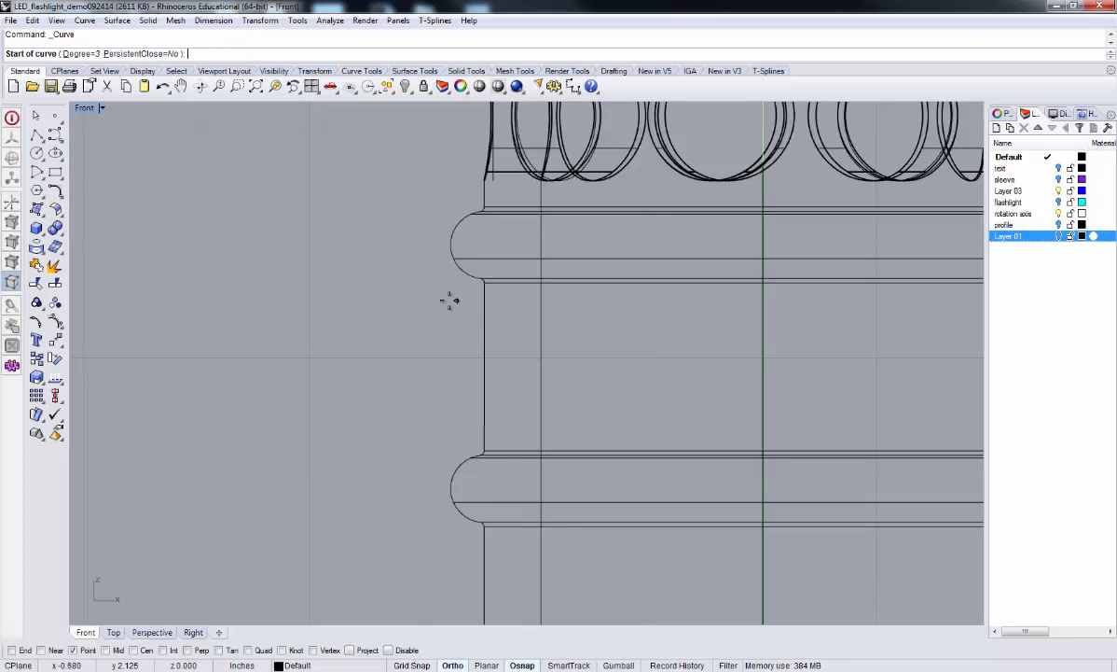
{"action": "left_click", "coordinate": [423, 309]}
{"action": "left_click", "coordinate": [579, 310]}
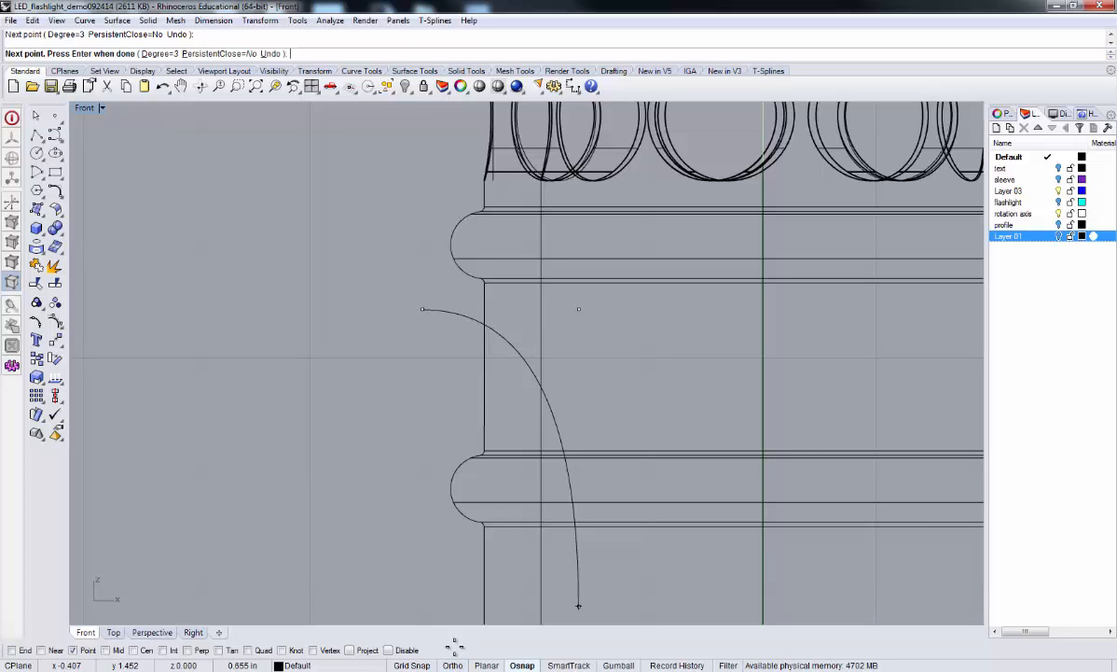
{"action": "left_click", "coordinate": [625, 356]}
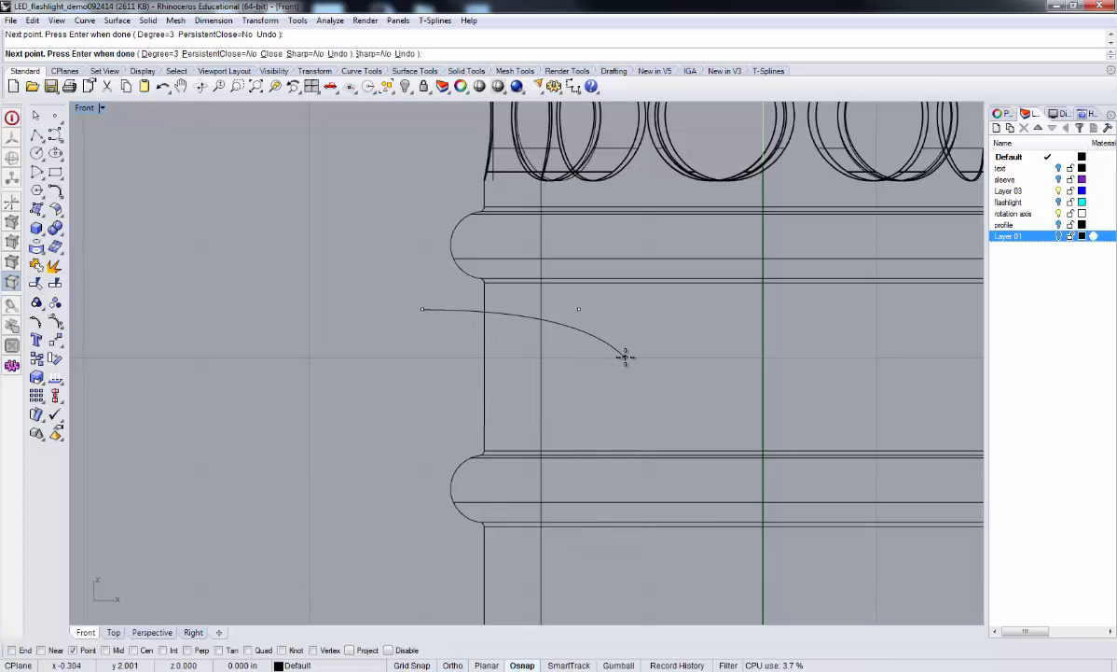
{"action": "left_click", "coordinate": [608, 395]}
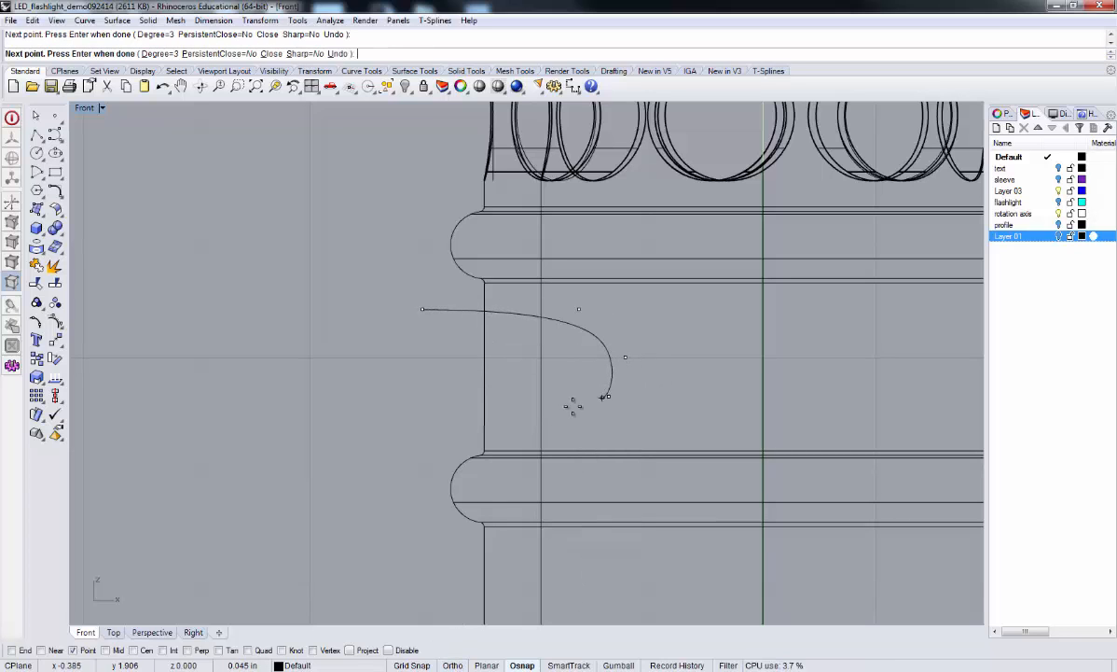
{"action": "left_click", "coordinate": [474, 427]}
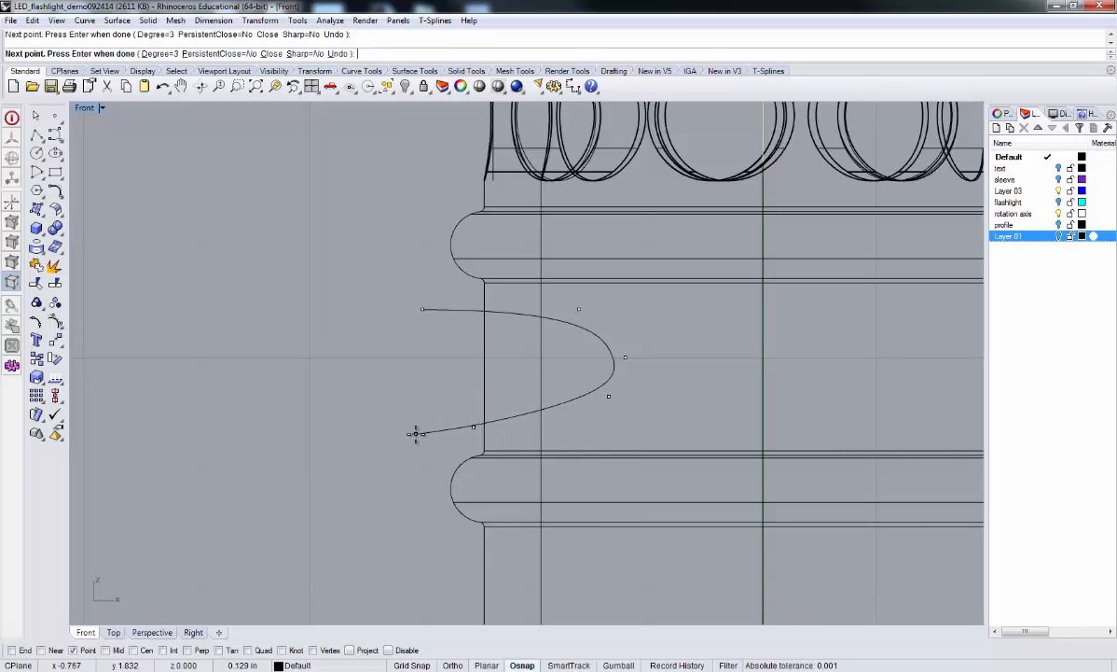
{"action": "left_click", "coordinate": [416, 433]}
{"action": "key", "text": "Return"}
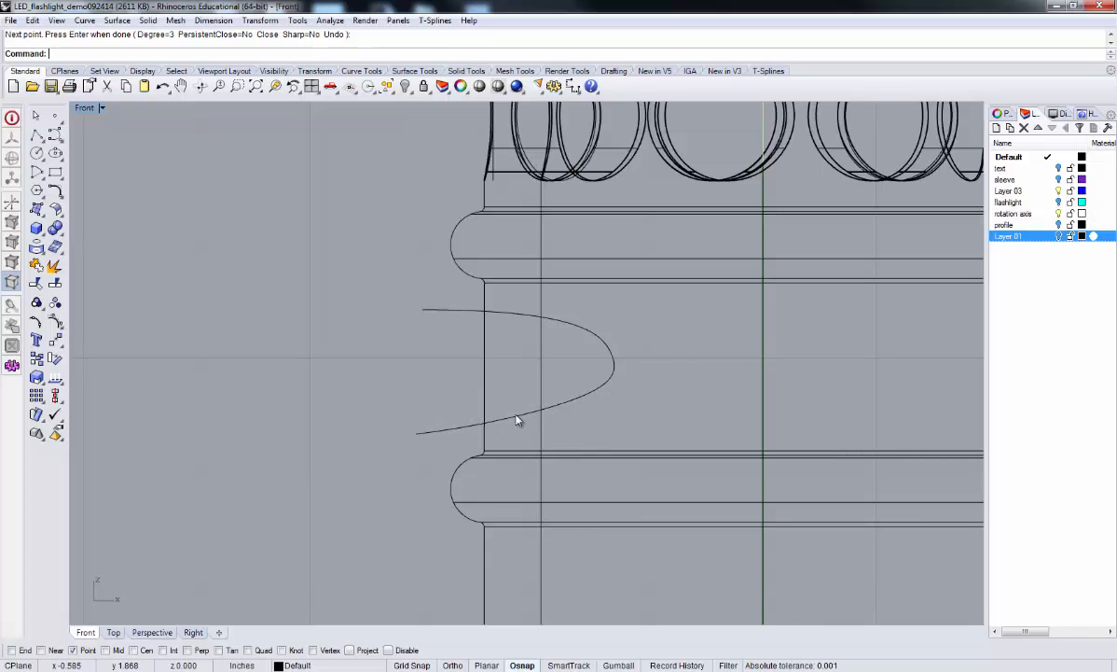
Step: Turn on the control points of the U-shaped curve with PointsOn
{"action": "left_click", "coordinate": [596, 395]}
{"action": "type", "text": "P"}
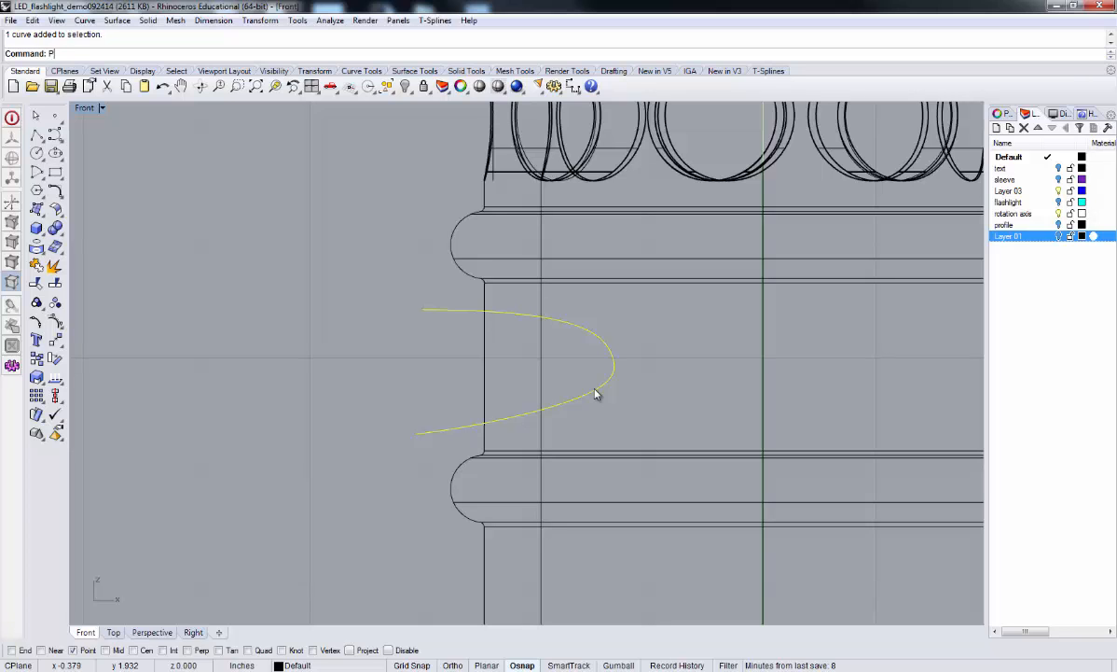
{"action": "type", "text": "oints"}
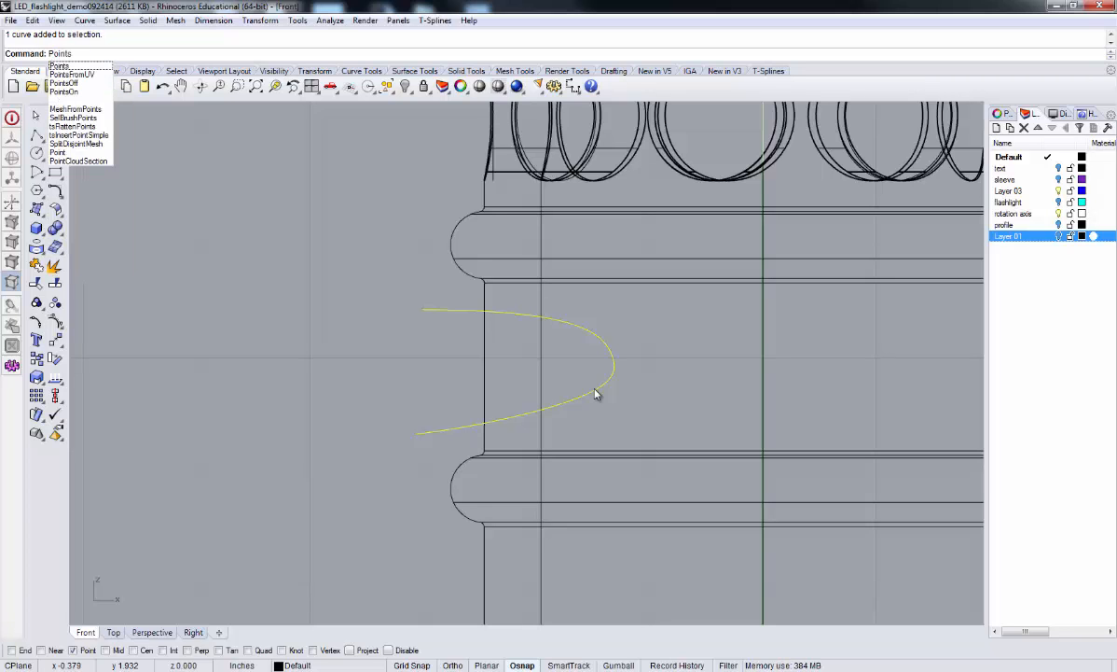
{"action": "key", "text": "Down"}
{"action": "key", "text": "Down"}
{"action": "key", "text": "Down"}
{"action": "key", "text": "Return"}
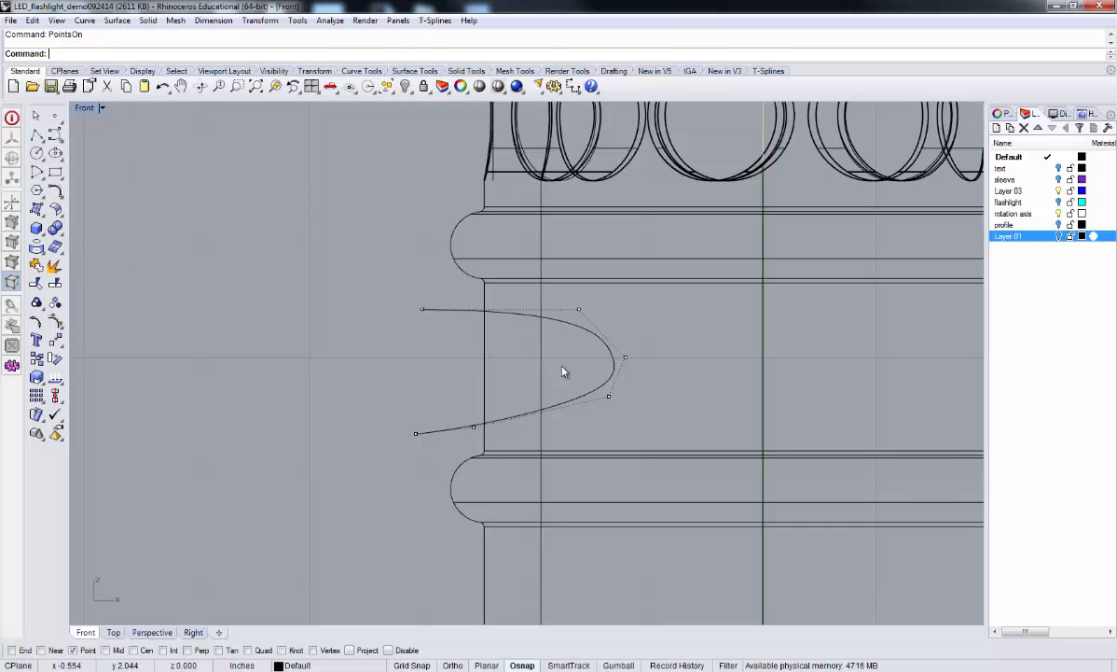
Step: Move the lower inner, tip and upper end control points to make the U-shaped curve more even and slightly flared
{"action": "left_click", "coordinate": [610, 398]}
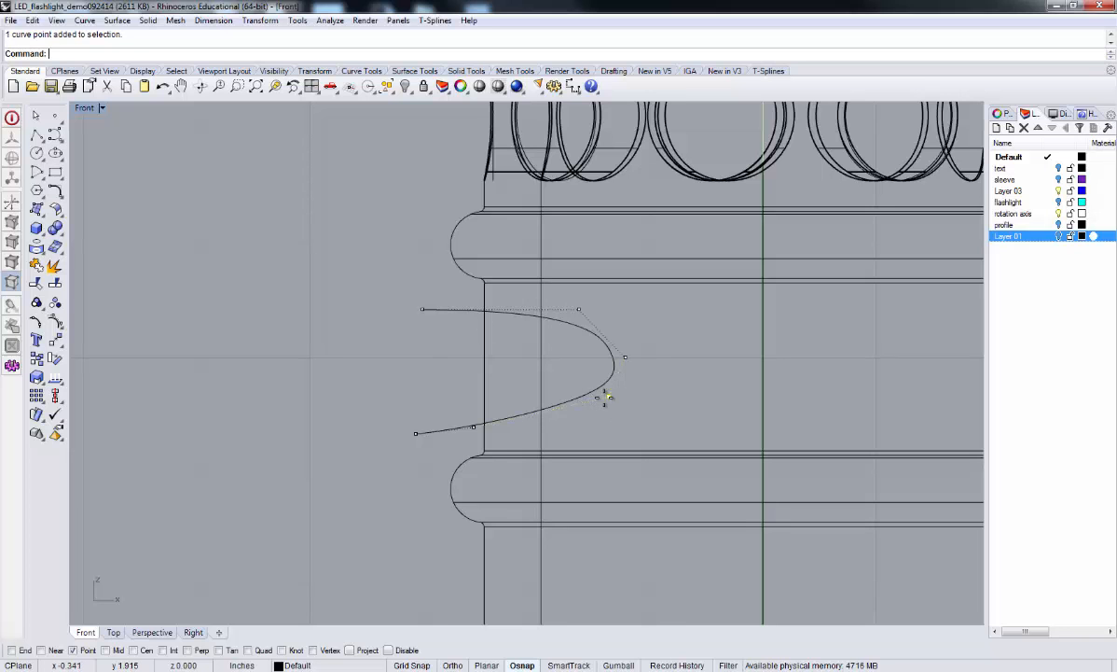
{"action": "left_click_drag", "start_coordinate": [606, 398], "coordinate": [578, 407]}
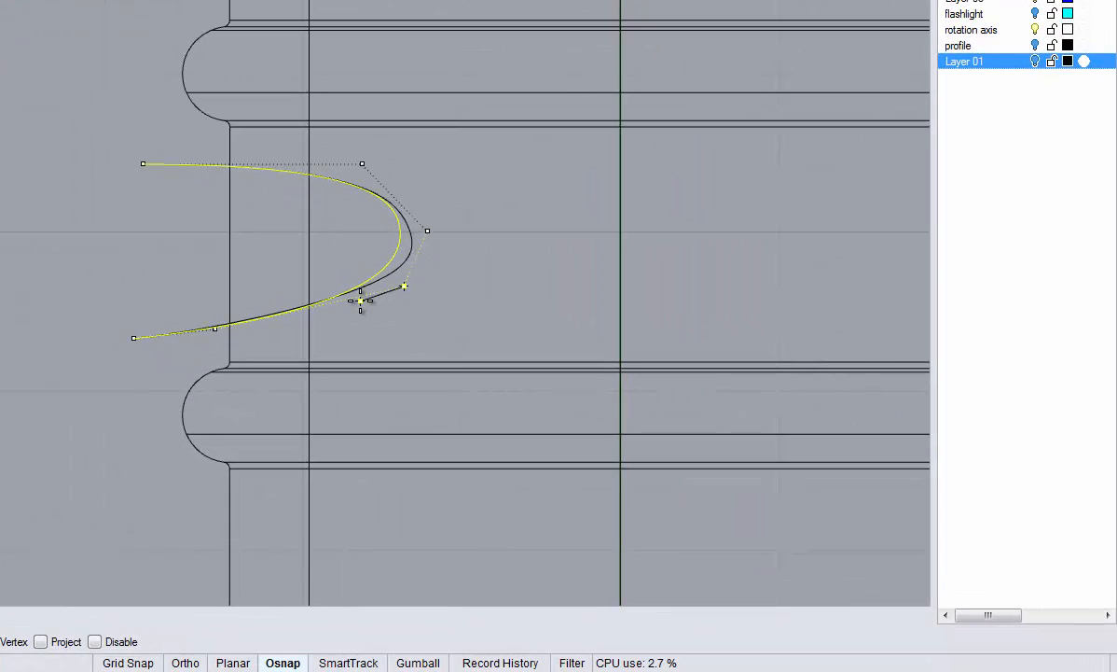
{"action": "left_click_drag", "start_coordinate": [360, 300], "coordinate": [360, 300]}
{"action": "left_click_drag", "start_coordinate": [428, 231], "coordinate": [434, 237]}
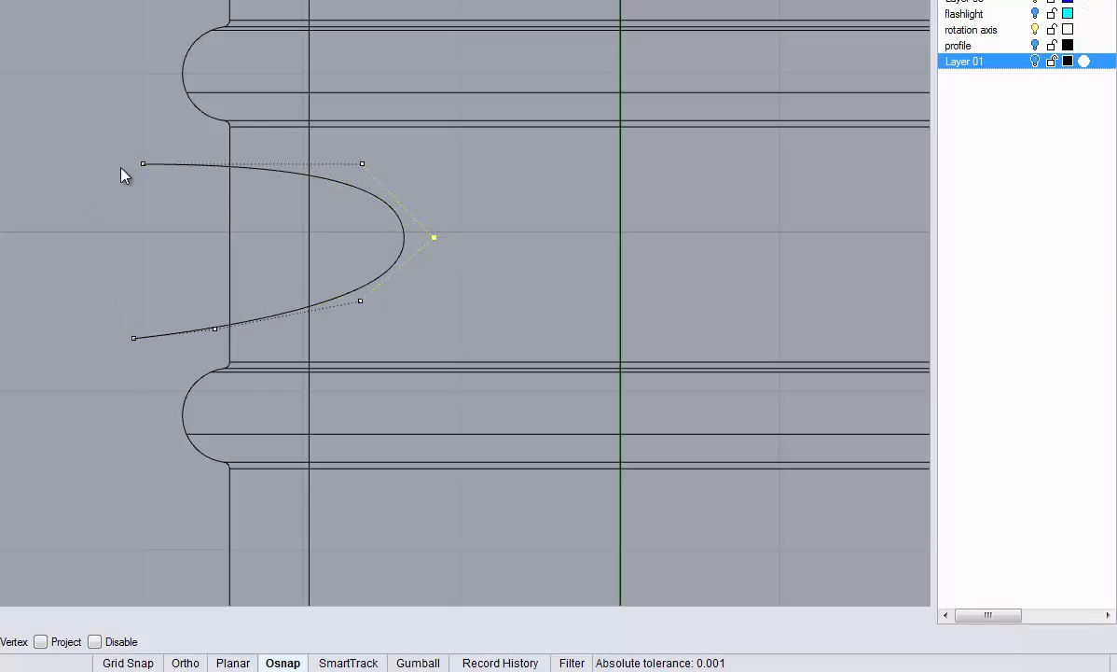
{"action": "left_click_drag", "start_coordinate": [143, 163], "coordinate": [140, 152]}
{"action": "mouse_move", "coordinate": [132, 338]}
{"action": "left_mouse_down"}
{"action": "mouse_move", "coordinate": [127, 329]}
{"action": "mouse_move", "coordinate": [119, 342]}
{"action": "left_mouse_up"}
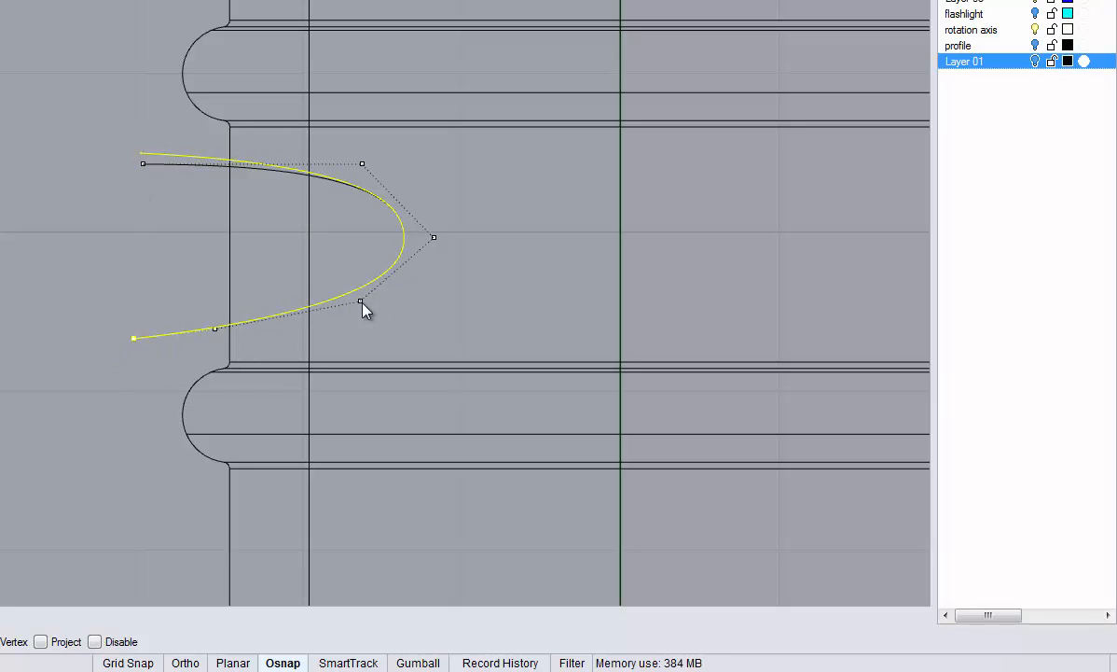
{"action": "left_click_drag", "start_coordinate": [360, 302], "coordinate": [355, 322]}
Step: Pull the curve's tip control point close to the rotation axis to lengthen the U shape, and turn the control points off
{"action": "left_click", "coordinate": [435, 241]}
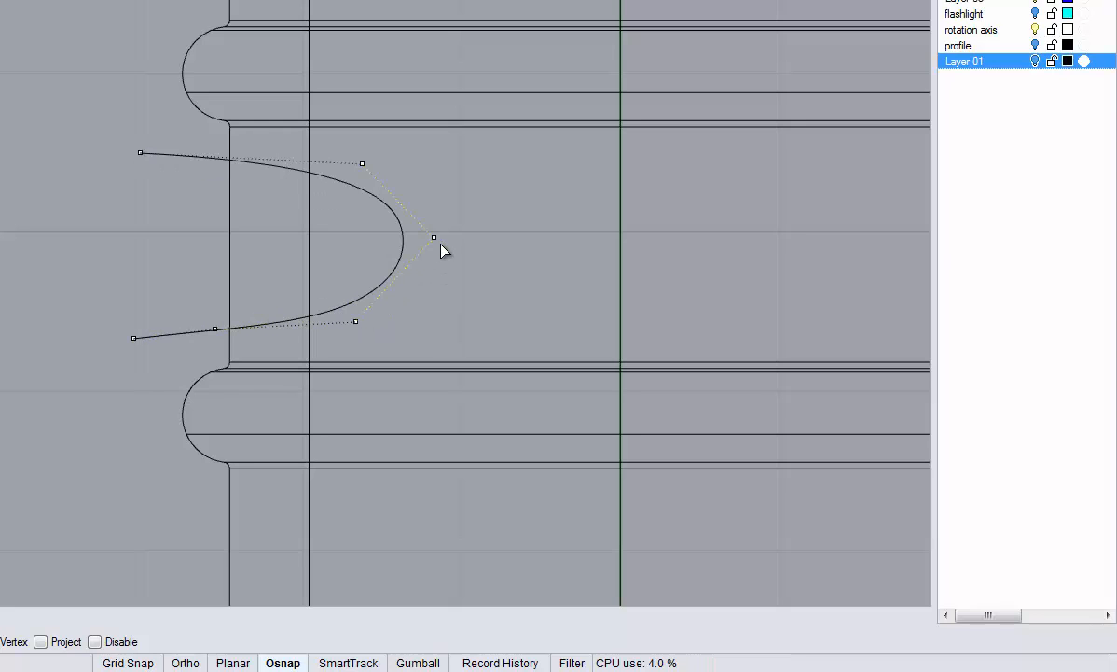
{"action": "left_click_drag", "start_coordinate": [437, 243], "coordinate": [597, 241]}
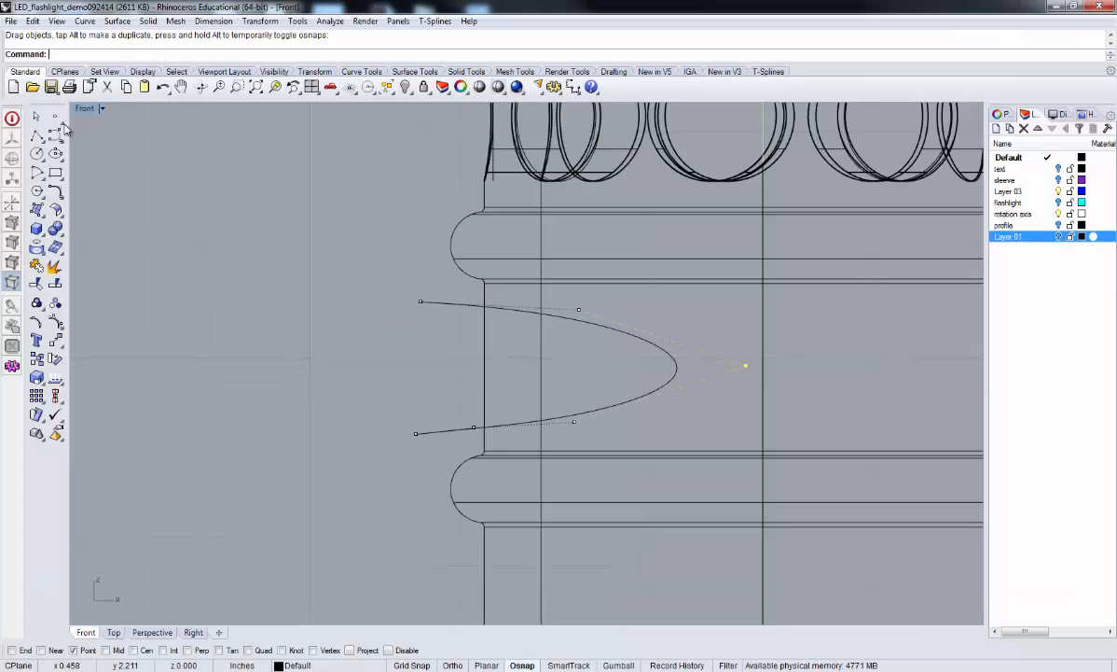
{"action": "type", "text": "Point"}
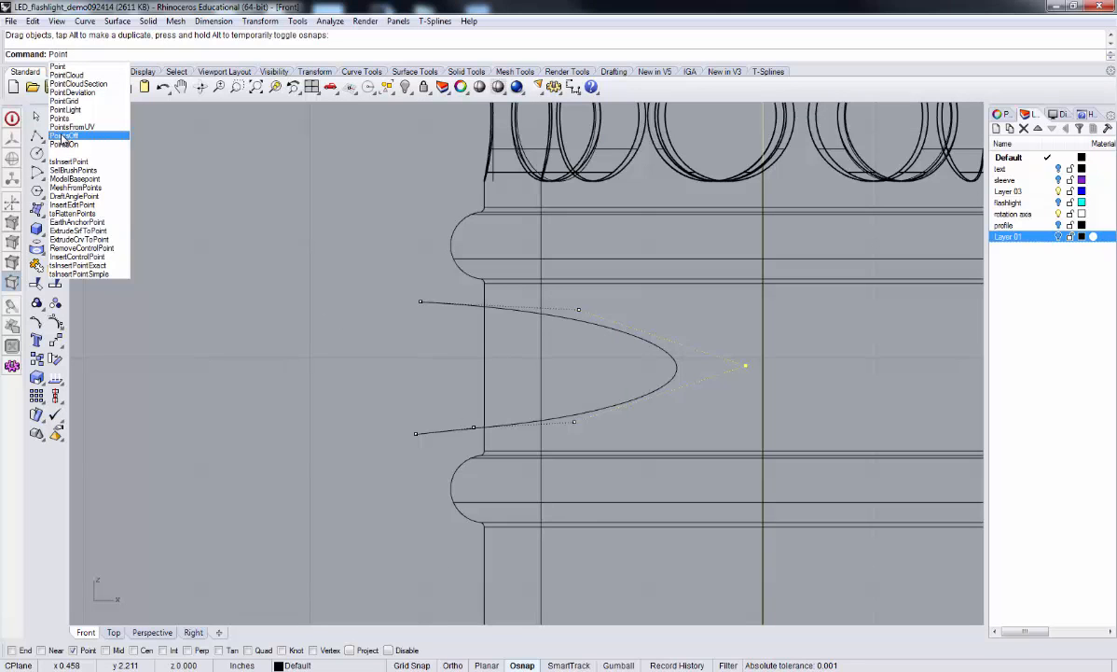
{"action": "left_click", "coordinate": [63, 136]}
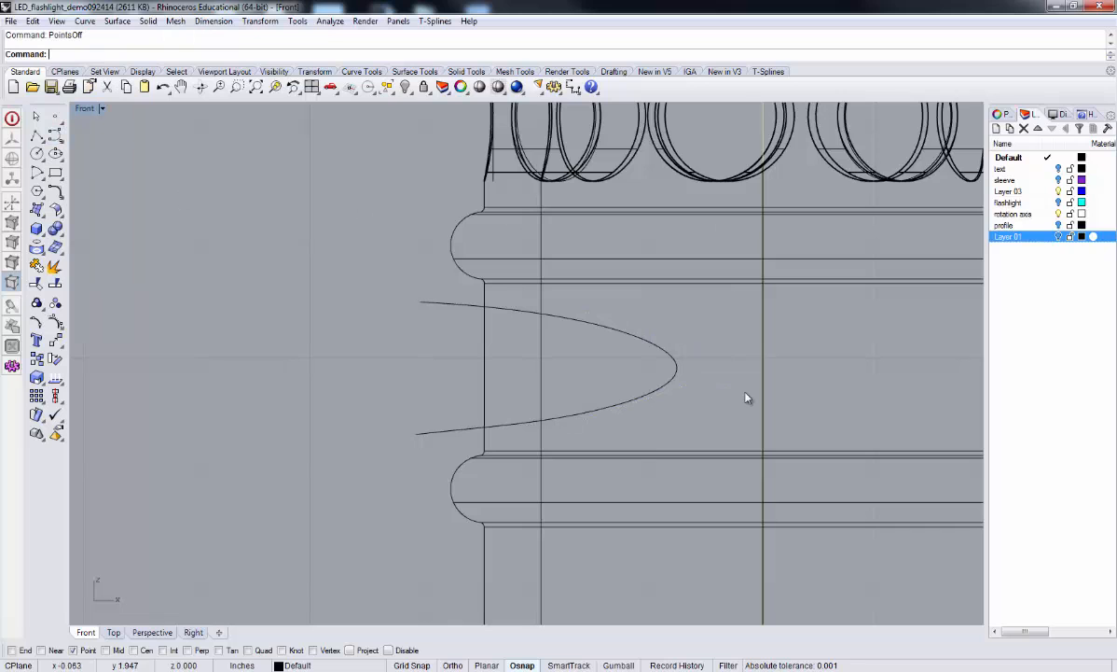
Step: Mirror a copy of the U-shaped curve across the flashlight's rotation axis, using the Near object snap to define the mirror plane
{"action": "scroll", "coordinate": [748, 395], "scroll_direction": "down", "scroll_amount": 5}
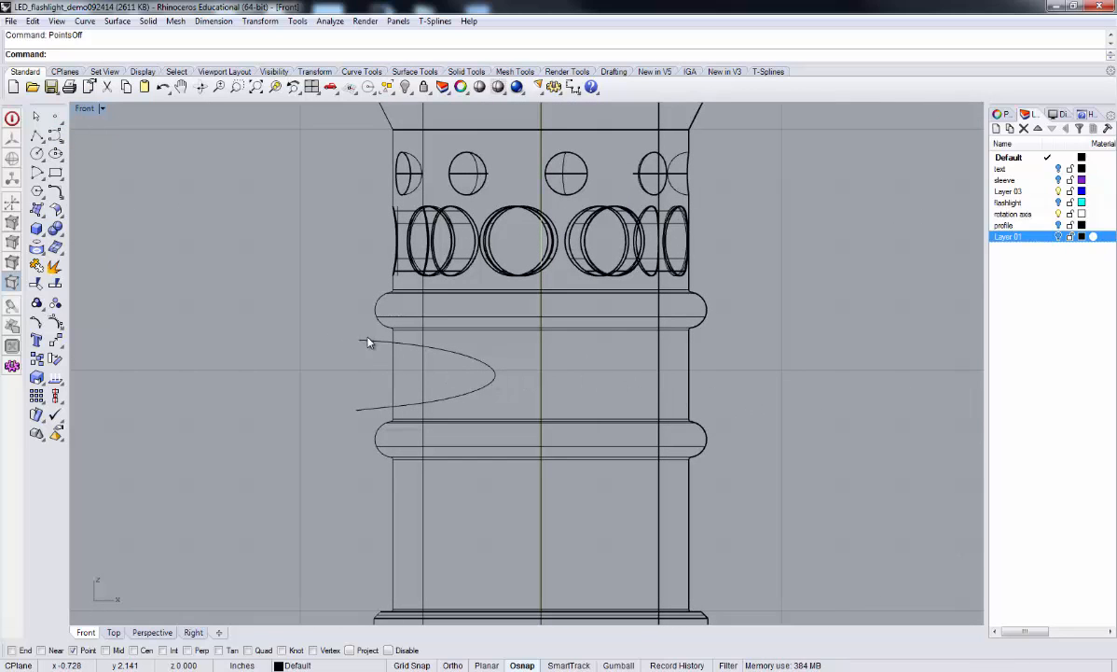
{"action": "left_click", "coordinate": [458, 400]}
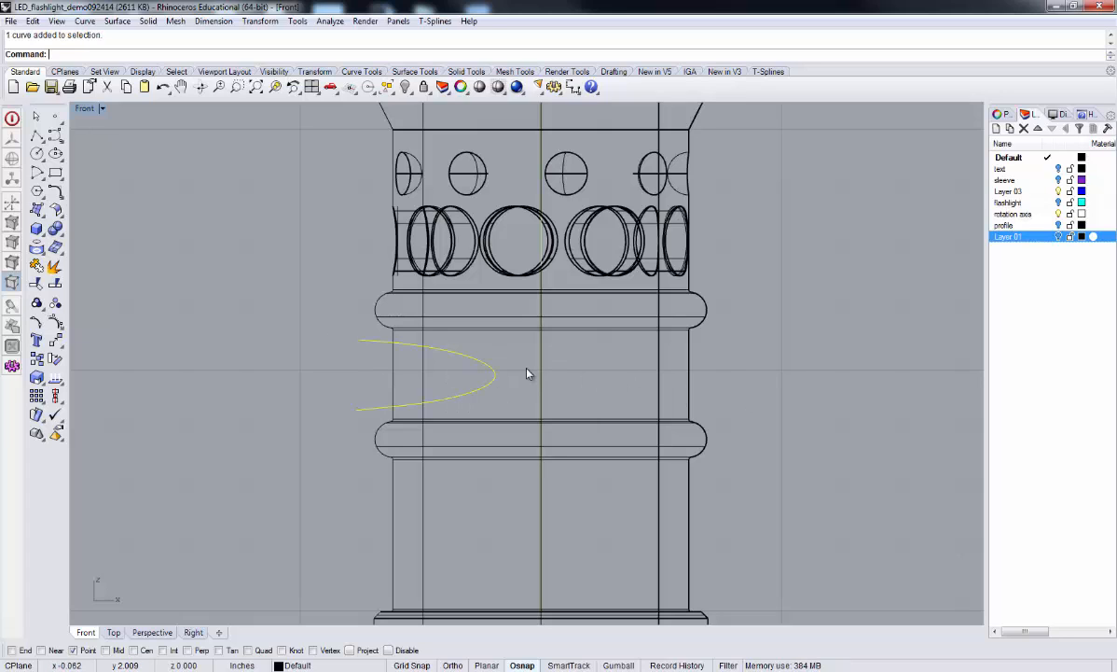
{"action": "type", "text": "Mirror"}
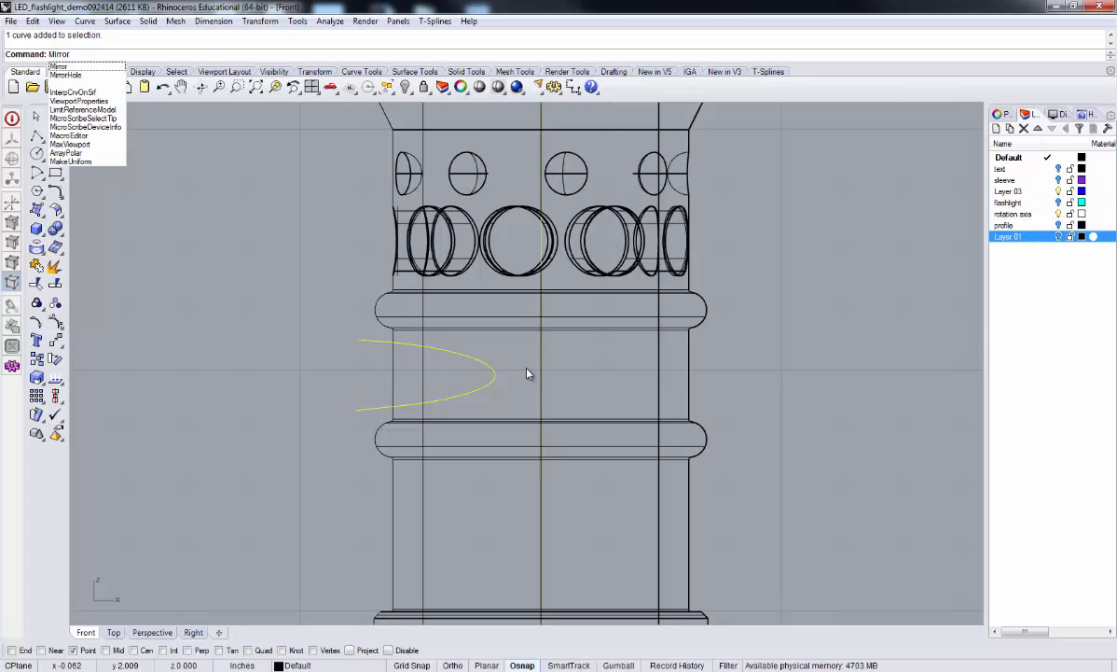
{"action": "key", "text": "Return"}
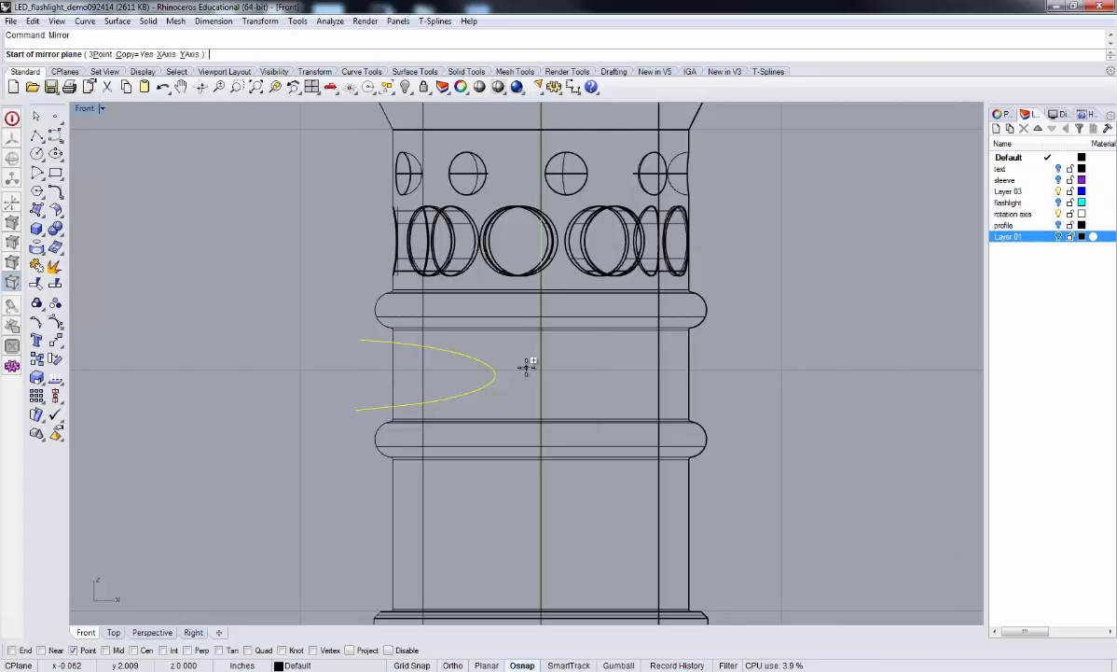
{"action": "left_click", "coordinate": [42, 650]}
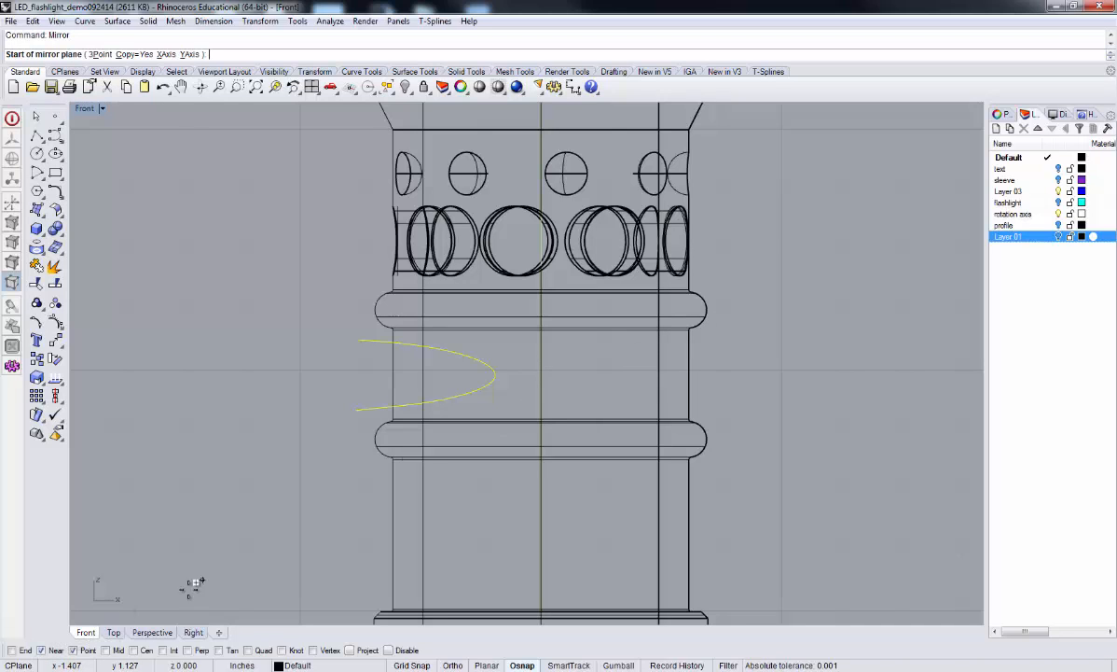
{"action": "left_click", "coordinate": [541, 399]}
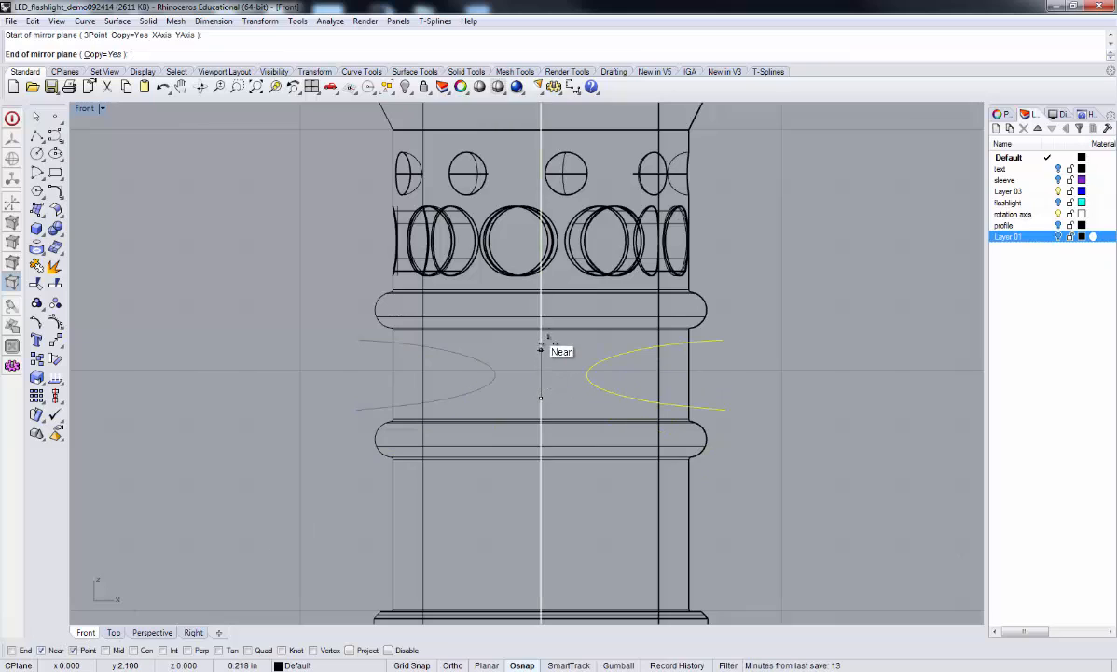
{"action": "left_click", "coordinate": [543, 304]}
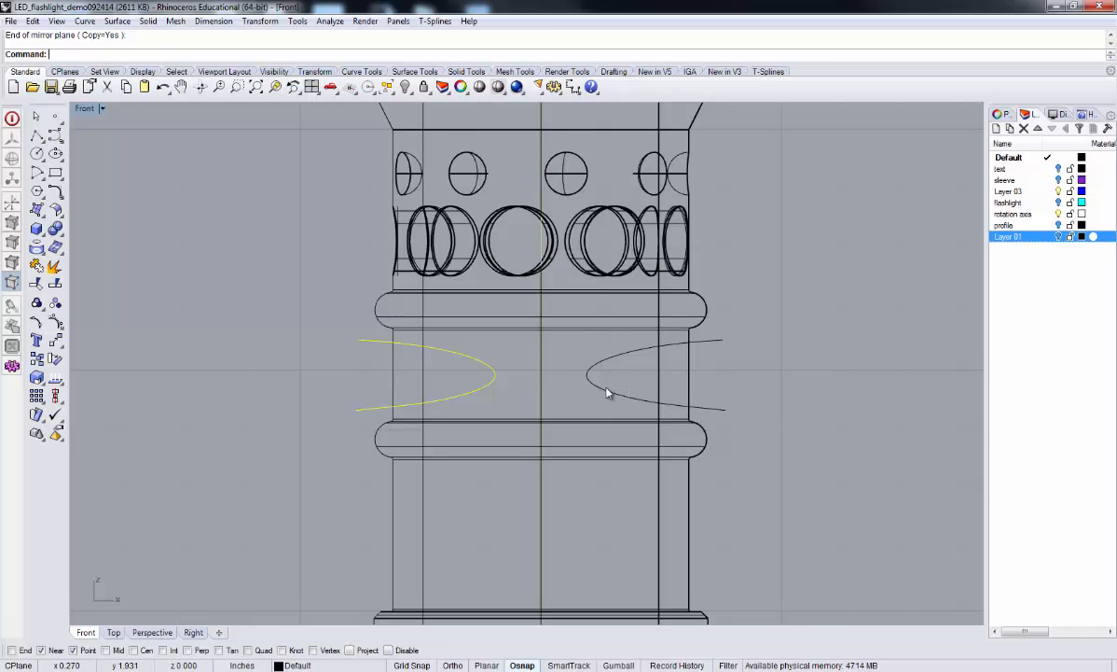
Step: Project both U-shaped curves onto the flashlight body from the Front view, deleting the input curves
{"action": "left_click", "coordinate": [715, 412]}
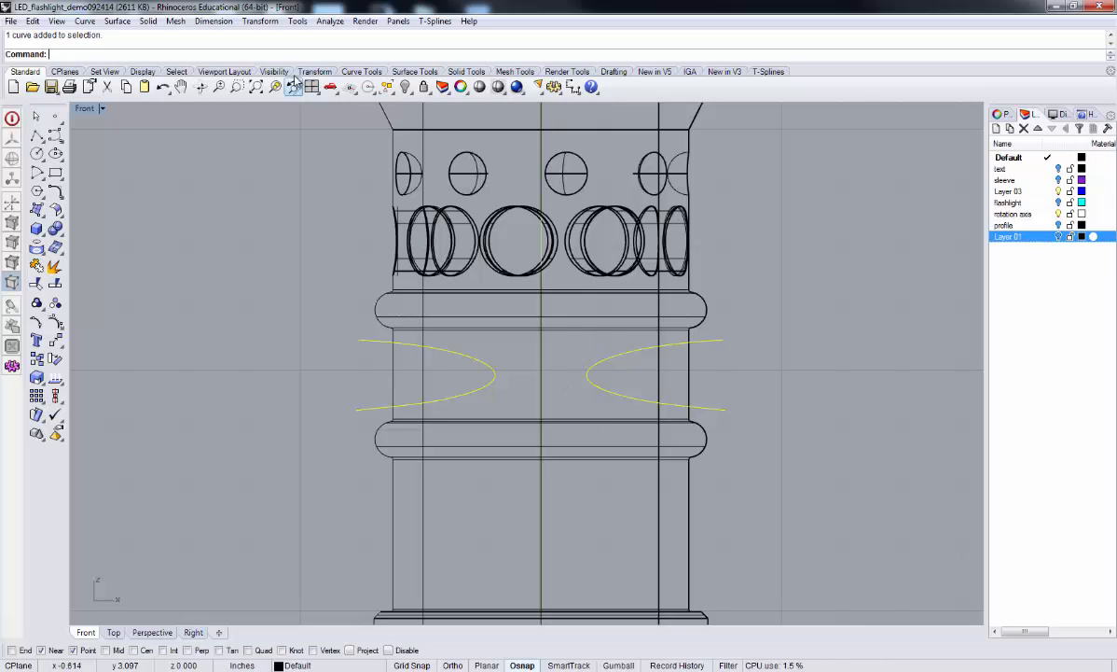
{"action": "type", "text": "Project"}
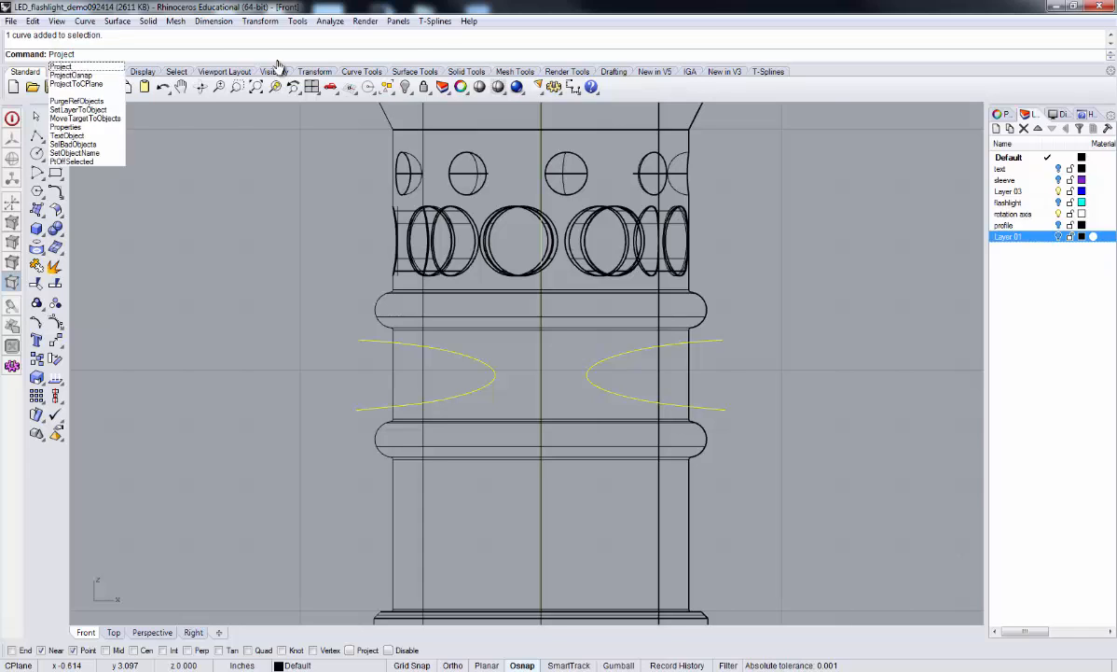
{"action": "key", "text": "Return"}
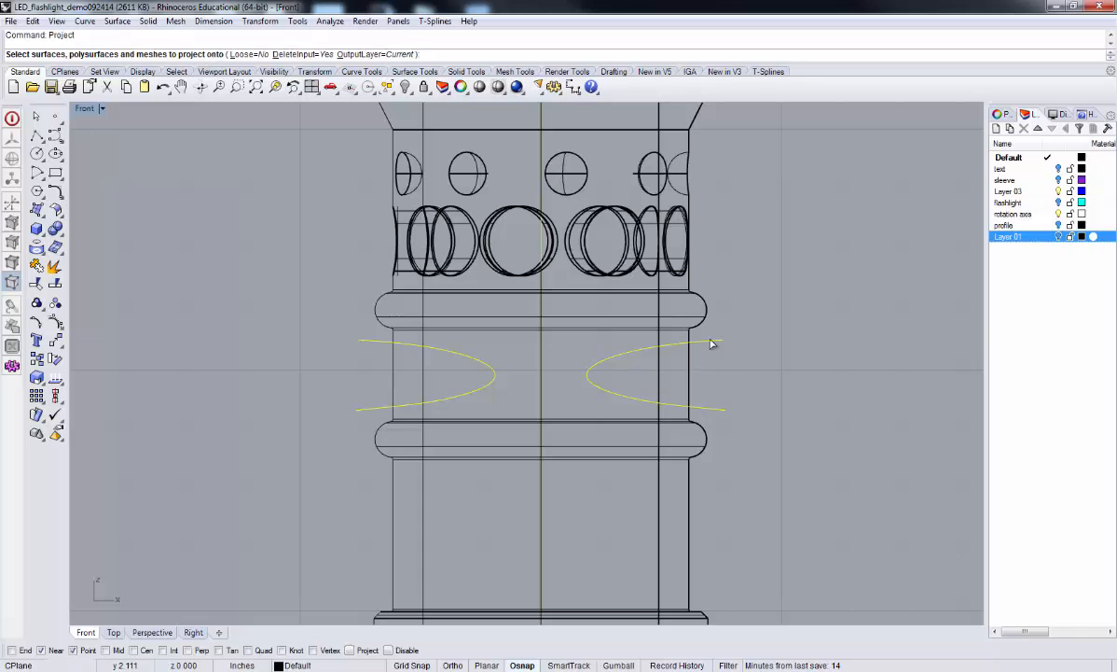
{"action": "left_click", "coordinate": [703, 312]}
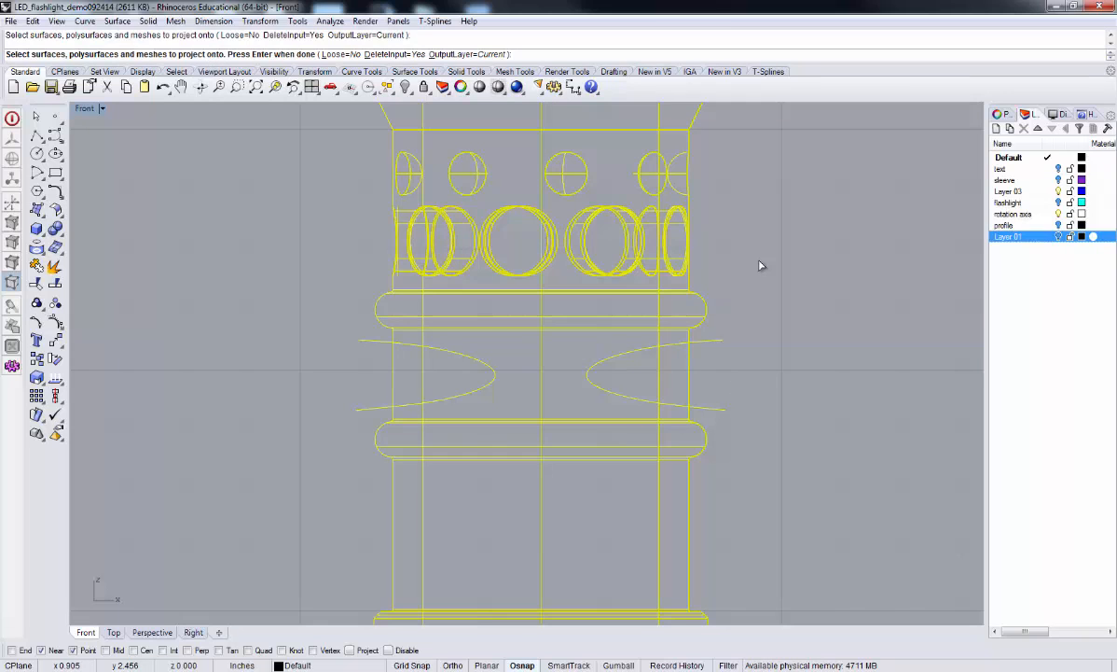
{"action": "key", "text": "Return"}
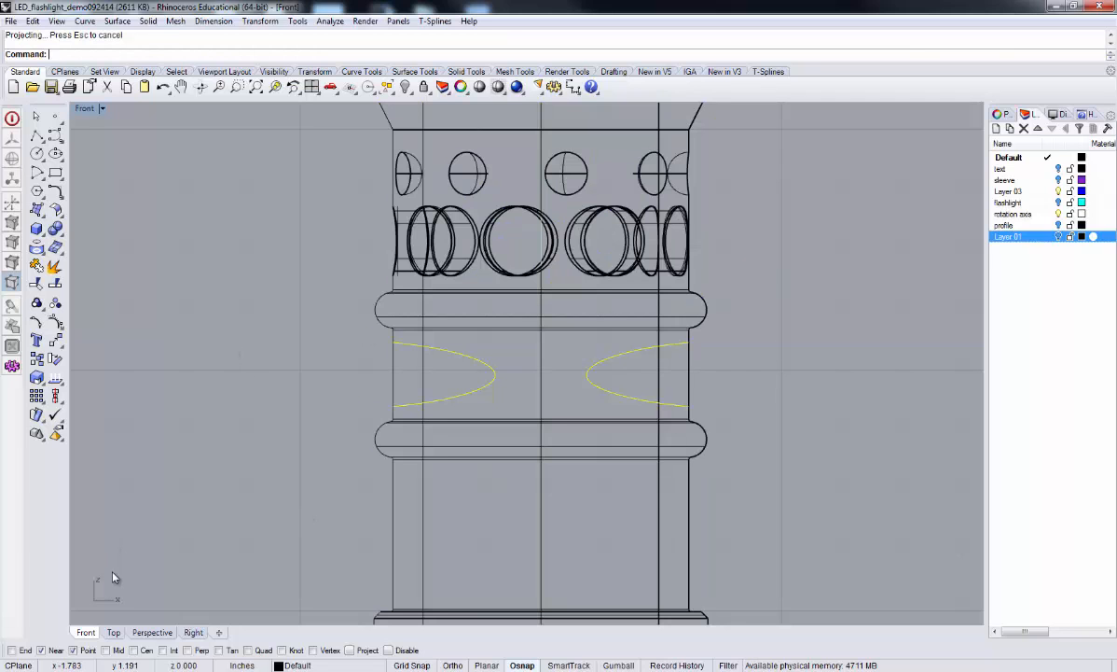
Step: Inspect the projected curves on the flashlight body in the Perspective view from several angles
{"action": "left_click", "coordinate": [152, 632]}
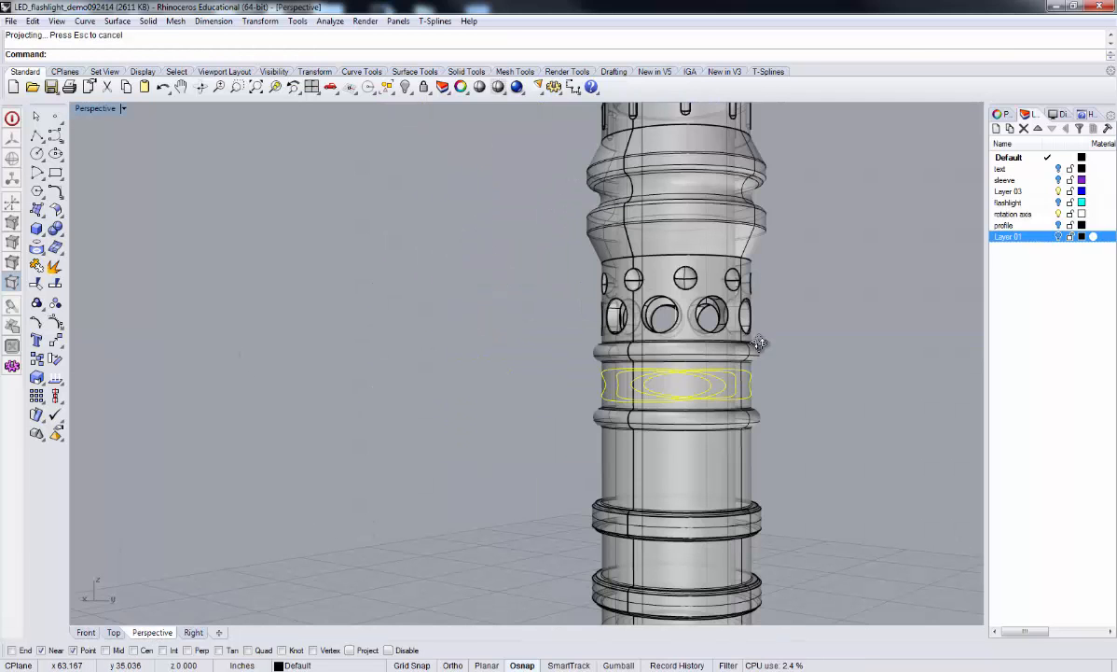
{"action": "right_click_drag", "start_coordinate": [758, 343], "coordinate": [95, 368]}
{"action": "scroll", "coordinate": [650, 361], "scroll_direction": "up", "scroll_amount": 3}
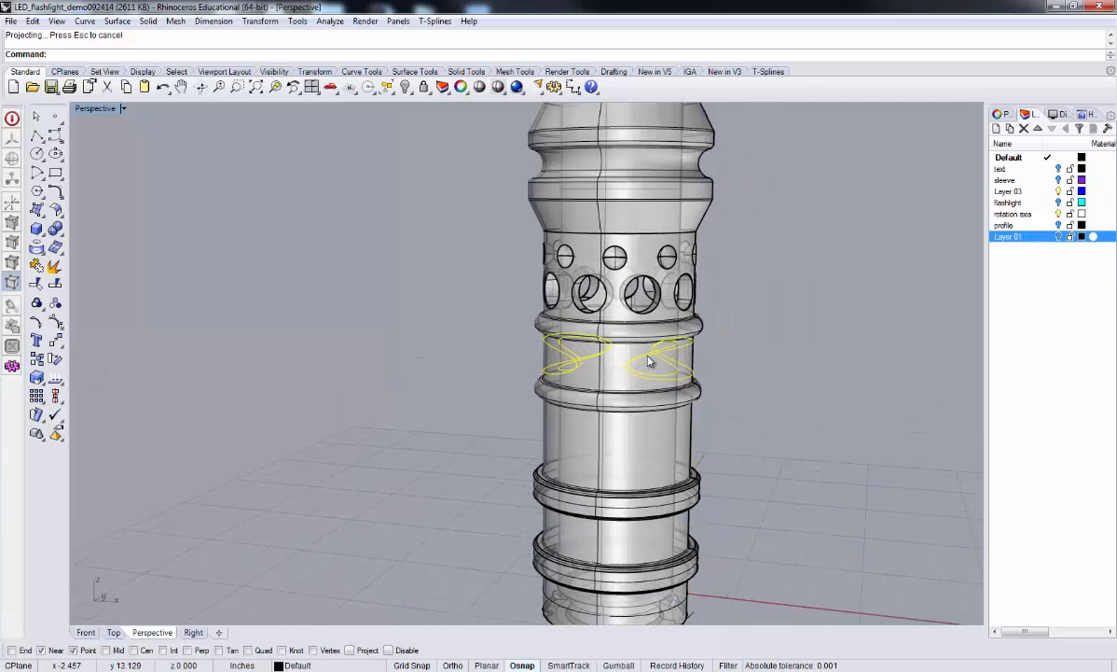
{"action": "scroll", "coordinate": [648, 362], "scroll_direction": "up", "scroll_amount": 5}
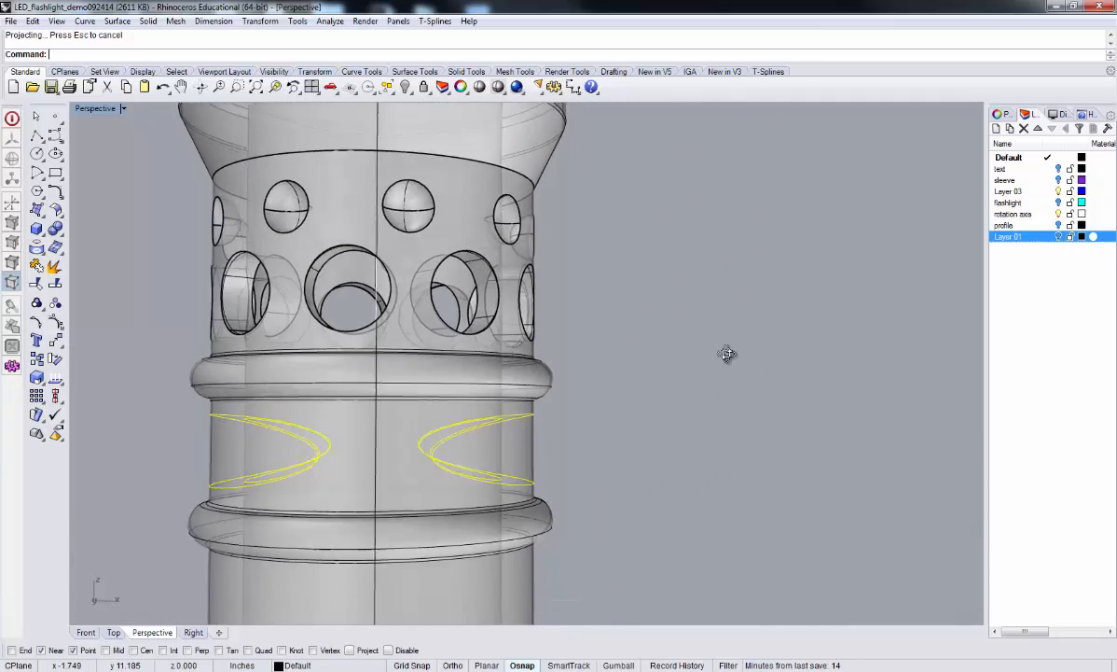
{"action": "right_click_drag", "start_coordinate": [728, 354], "coordinate": [707, 379]}
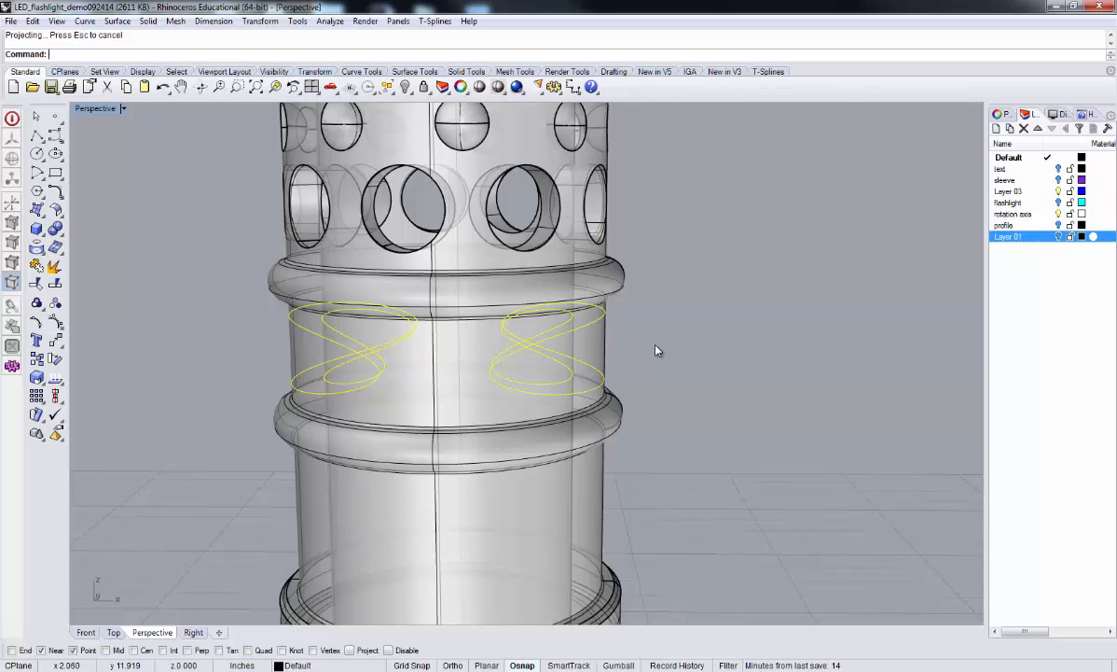
Step: Trim away the outer skin of the flashlight body inside the projected U-shaped curves, using the projected curves as cutters
{"action": "right_click_drag", "start_coordinate": [659, 347], "coordinate": [742, 357]}
{"action": "scroll", "coordinate": [742, 358], "scroll_direction": "down", "scroll_amount": 3}
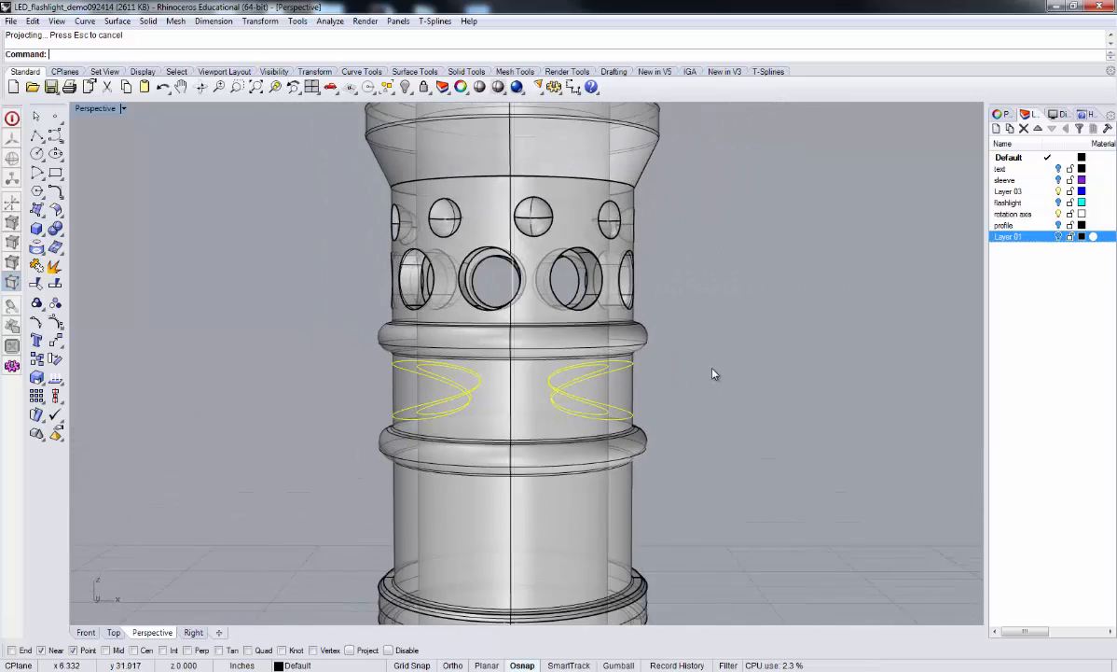
{"action": "scroll", "coordinate": [599, 443], "scroll_direction": "up", "scroll_amount": 5}
{"action": "right_click_drag", "start_coordinate": [599, 442], "coordinate": [567, 420]}
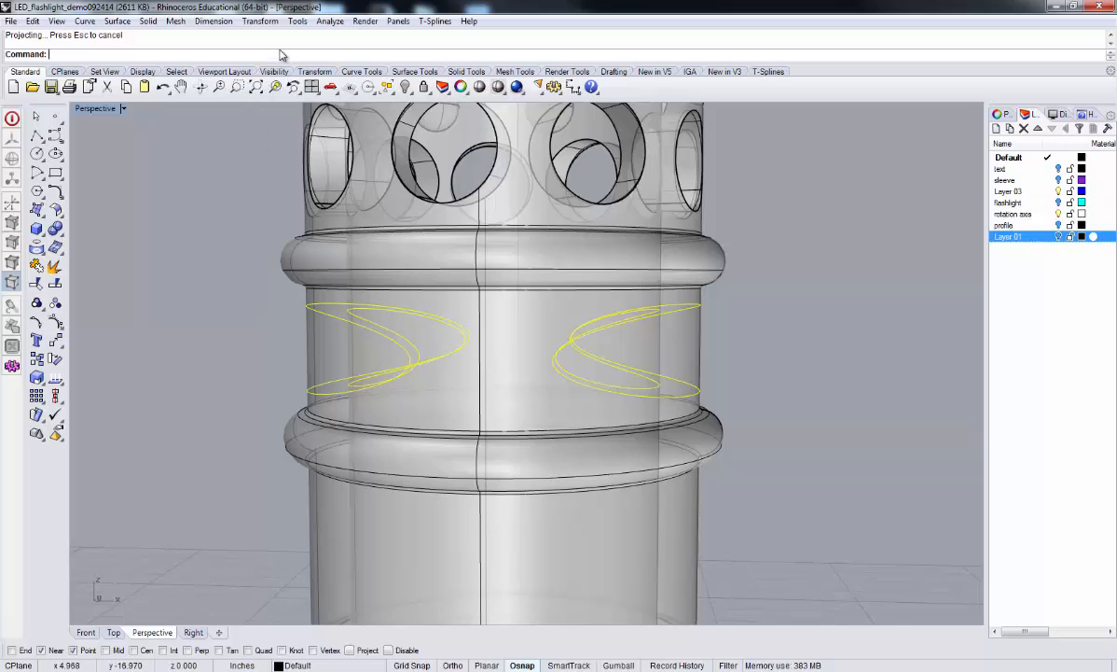
{"action": "type", "text": "Trim"}
{"action": "key", "text": "Return"}
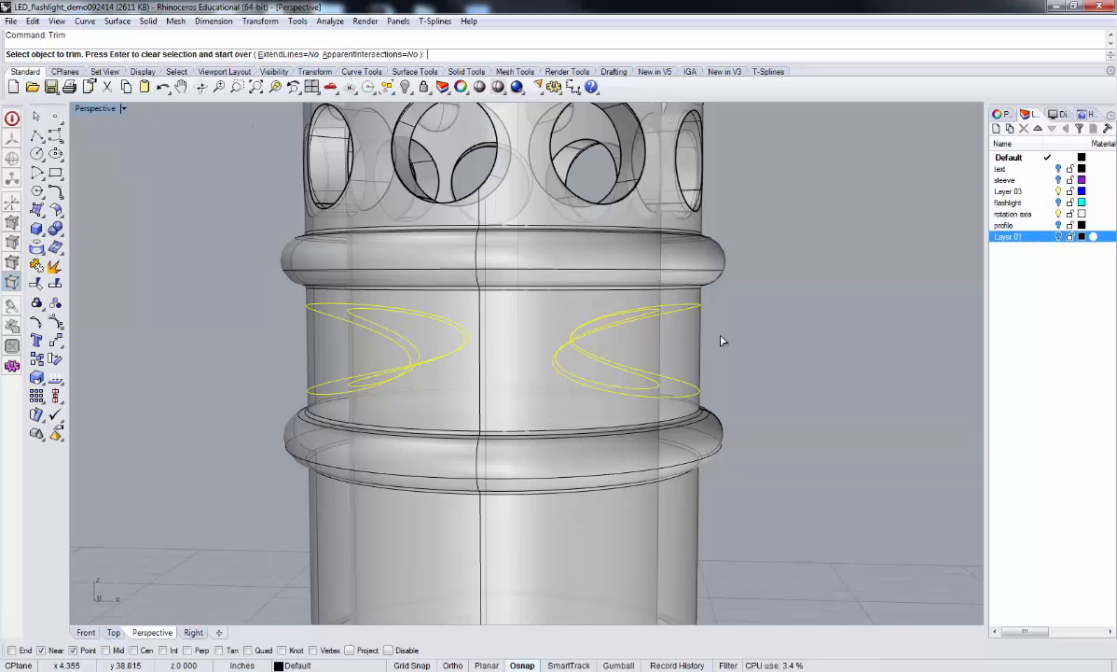
{"action": "left_click", "coordinate": [694, 342]}
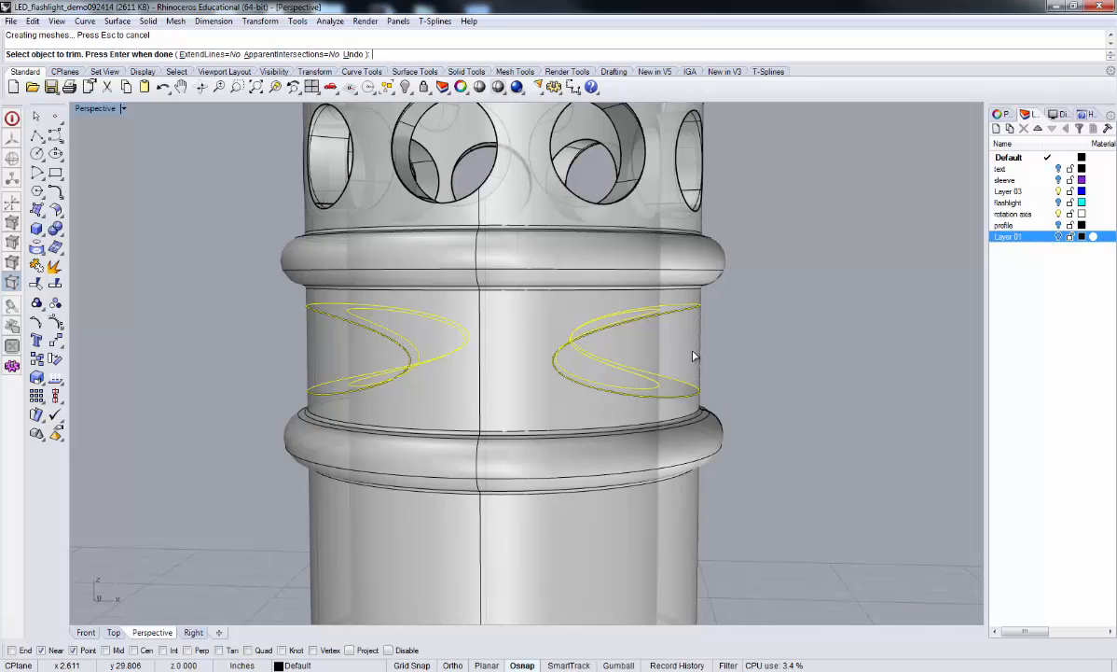
Step: Trim away the remaining wall portions inside the projected curves on the other side of the body to open the cutouts
{"action": "right_click_drag", "start_coordinate": [792, 369], "coordinate": [401, 364]}
{"action": "scroll", "coordinate": [744, 366], "scroll_direction": "down", "scroll_amount": 8}
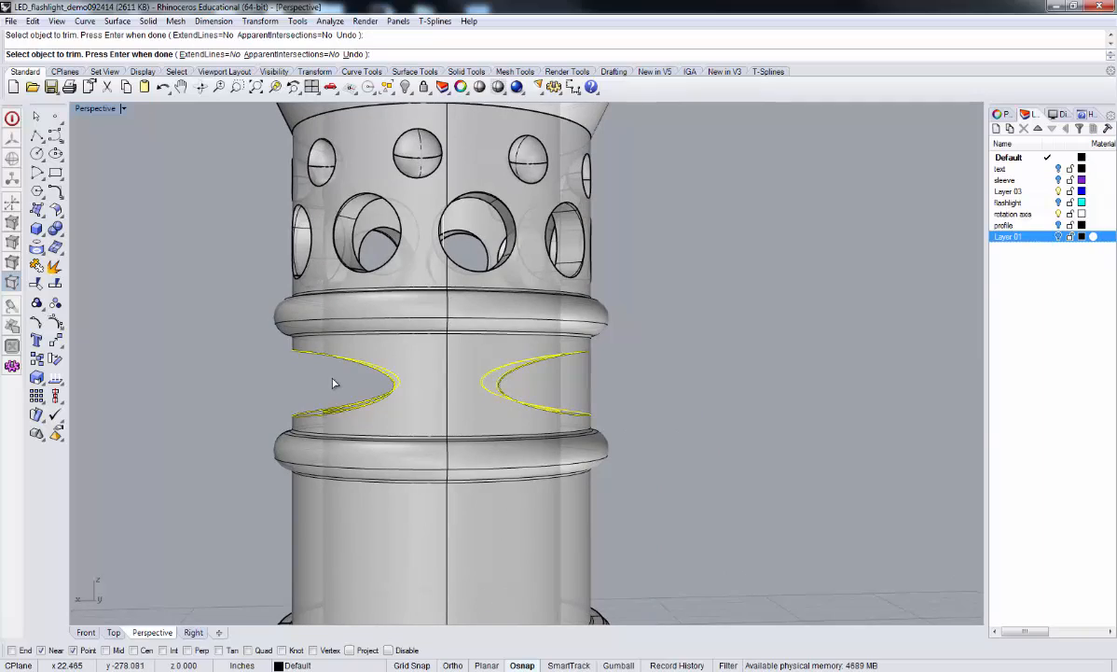
{"action": "right_click_drag", "start_coordinate": [327, 383], "coordinate": [690, 377]}
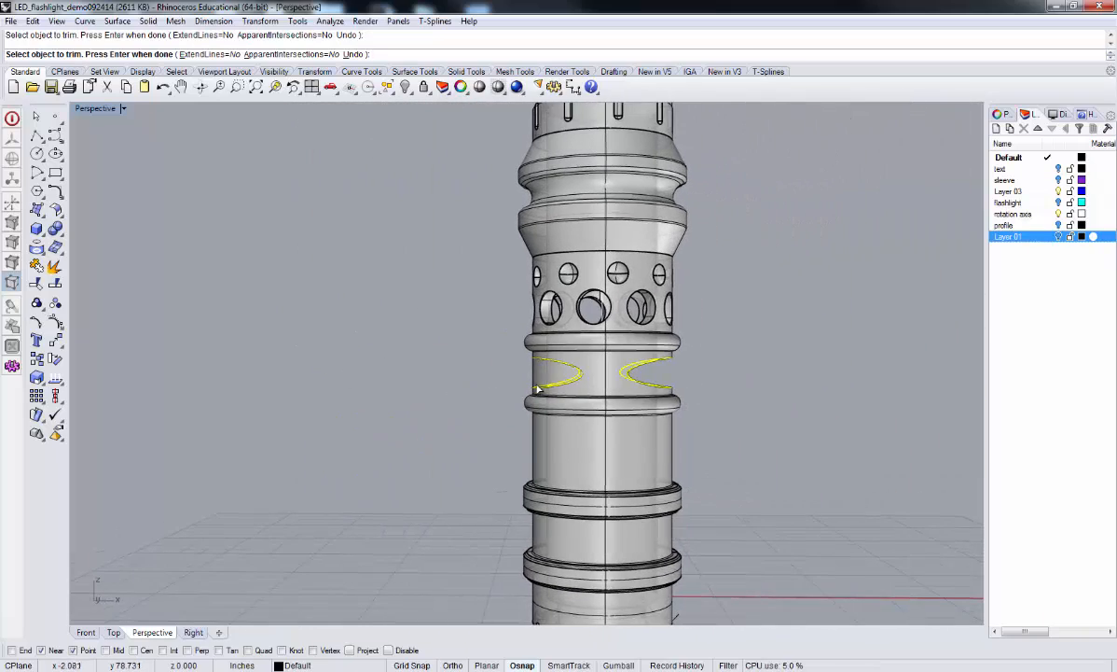
{"action": "scroll", "coordinate": [621, 411], "scroll_direction": "up", "scroll_amount": 5}
{"action": "scroll", "coordinate": [537, 378], "scroll_direction": "up", "scroll_amount": 2}
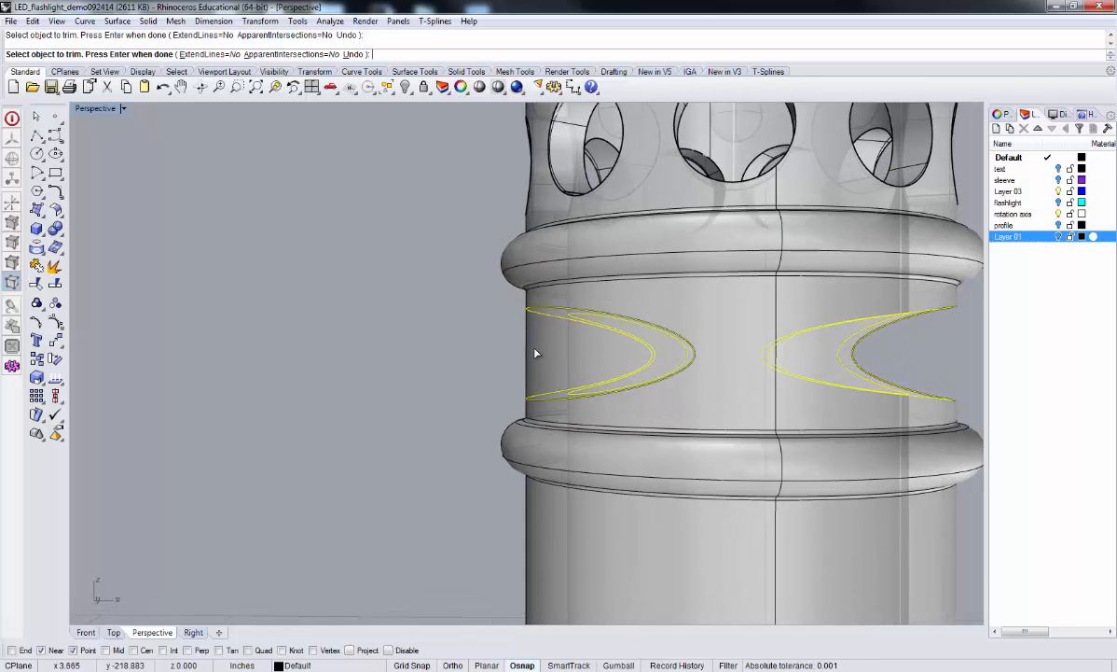
{"action": "left_click", "coordinate": [534, 350]}
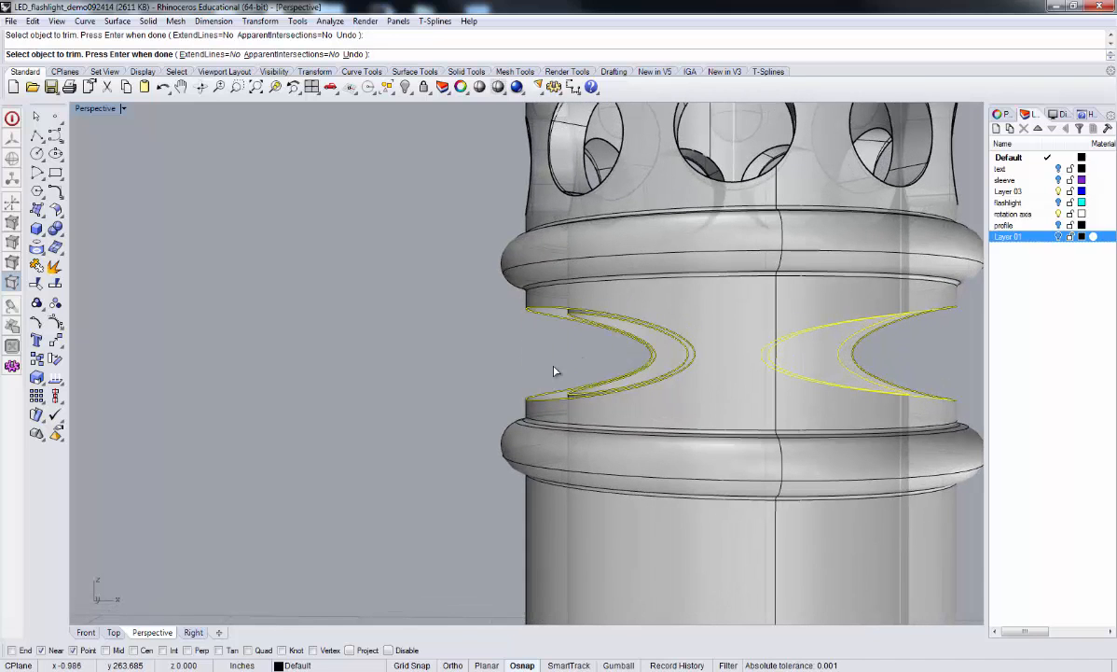
Step: End the trim, clear the selection, and examine both cutouts and the gap between the inner and outer walls from several angles
{"action": "right_click_drag", "start_coordinate": [554, 369], "coordinate": [594, 380]}
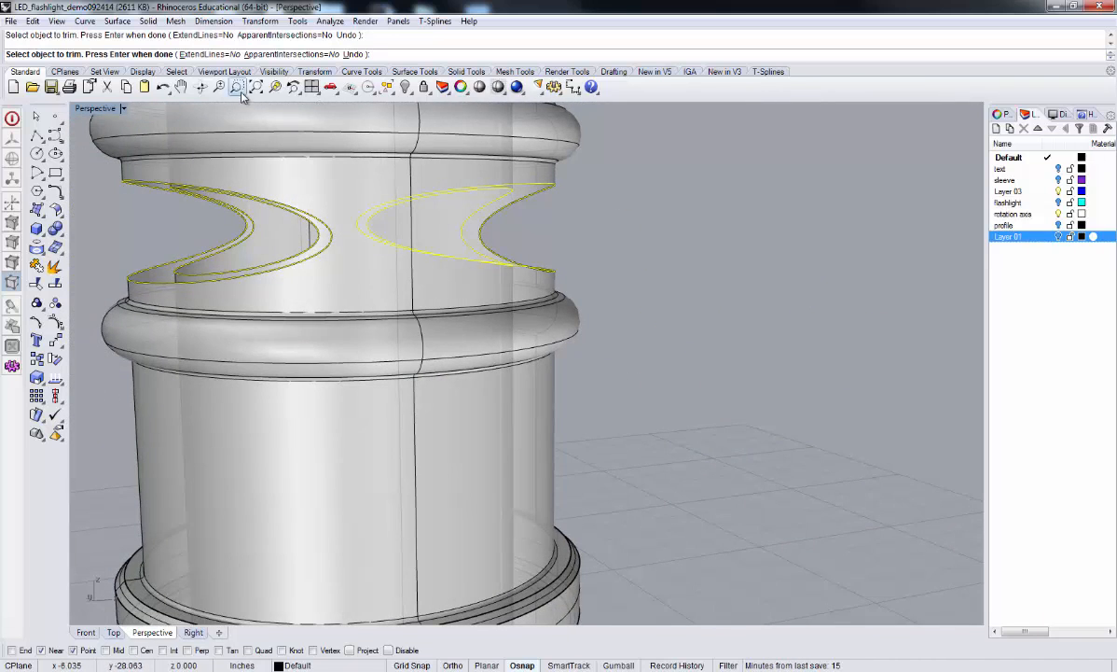
{"action": "left_click", "coordinate": [276, 88]}
{"action": "right_click_drag", "start_coordinate": [327, 140], "coordinate": [694, 348]}
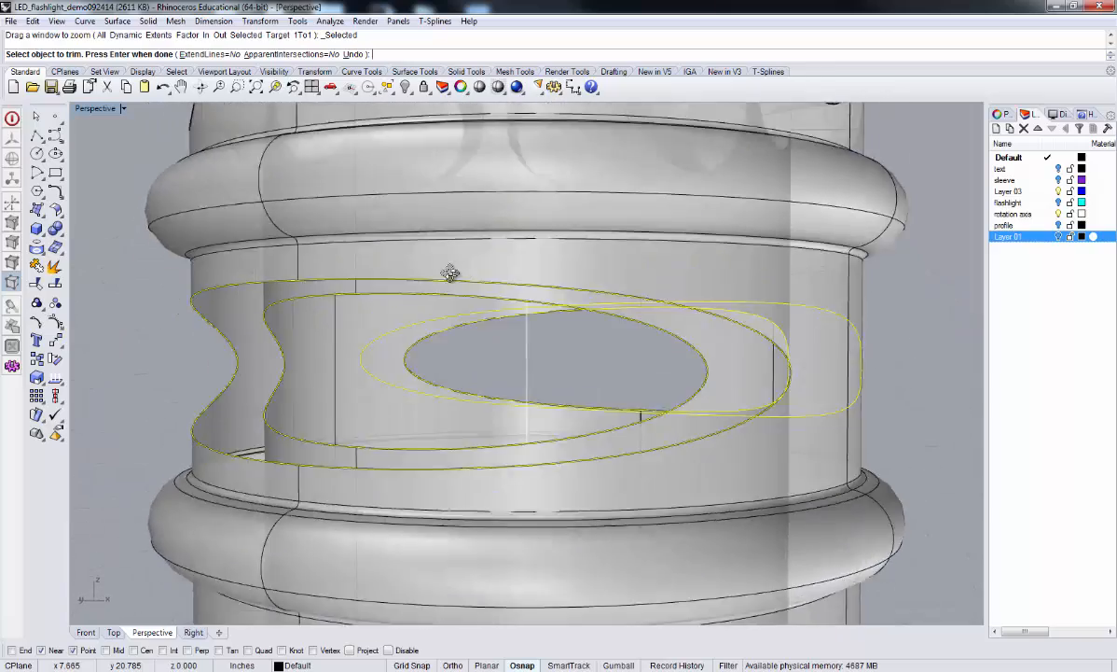
{"action": "scroll", "coordinate": [422, 297], "scroll_direction": "down", "scroll_amount": 6}
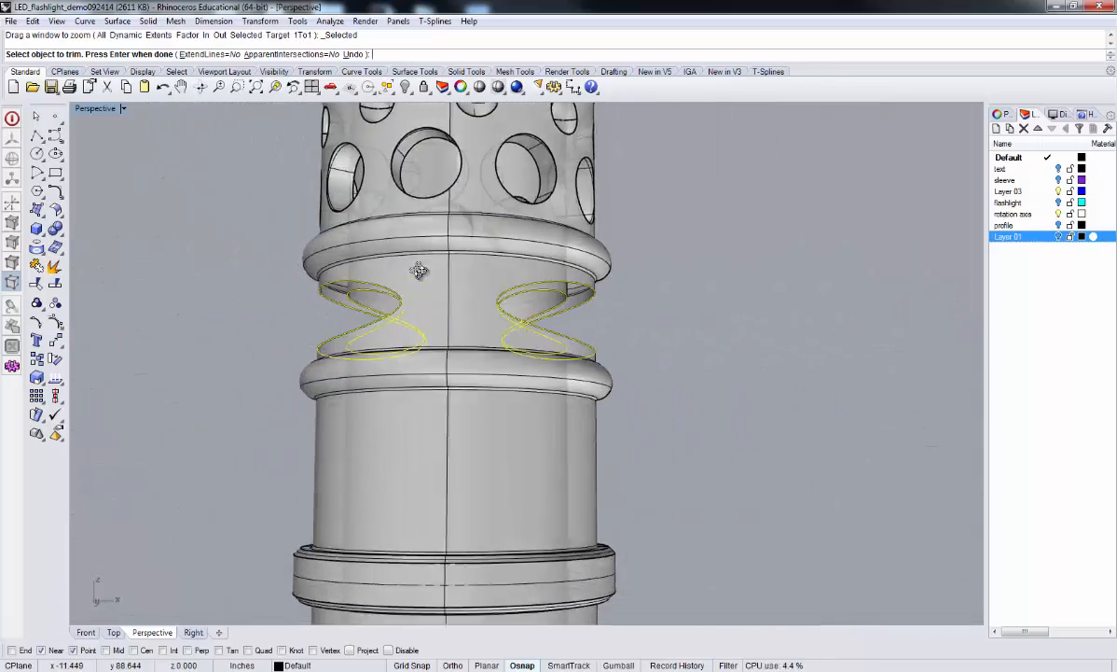
{"action": "right_click_drag", "start_coordinate": [419, 270], "coordinate": [441, 306]}
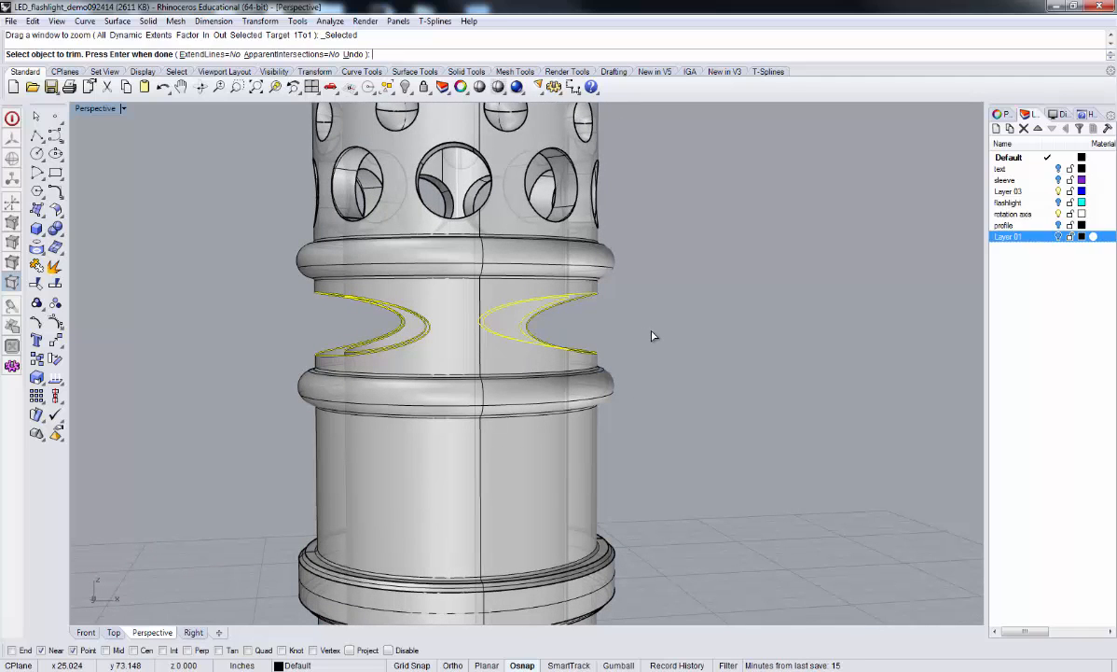
{"action": "key", "text": "Return"}
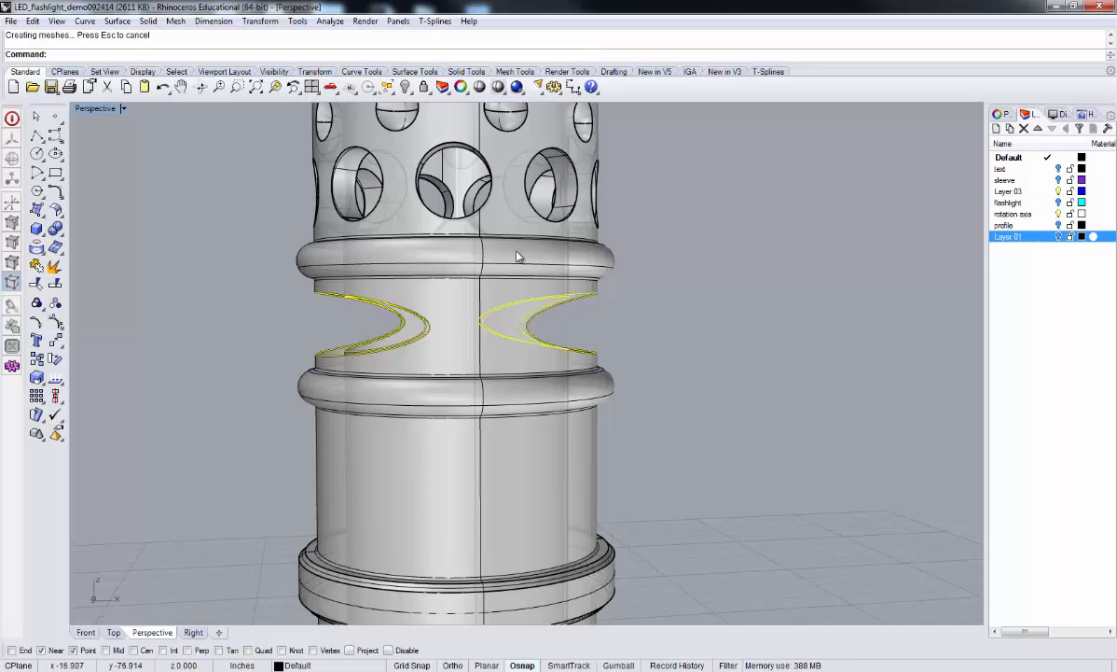
{"action": "right_click_drag", "start_coordinate": [511, 249], "coordinate": [479, 309]}
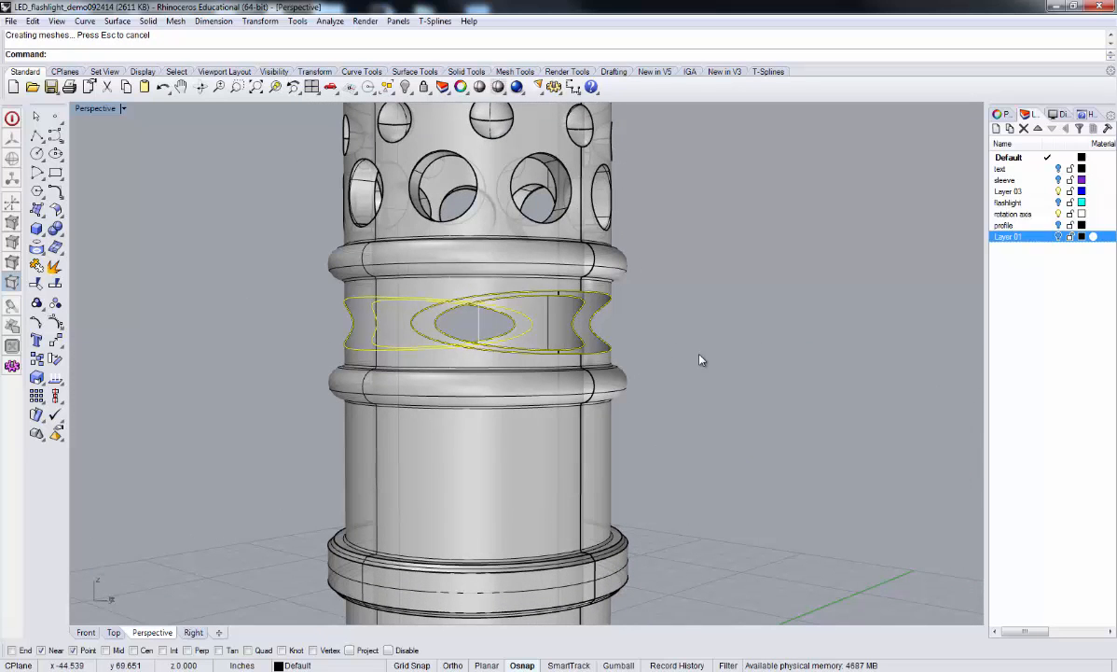
{"action": "left_click", "coordinate": [700, 358]}
{"action": "right_click_drag", "start_coordinate": [633, 321], "coordinate": [673, 320]}
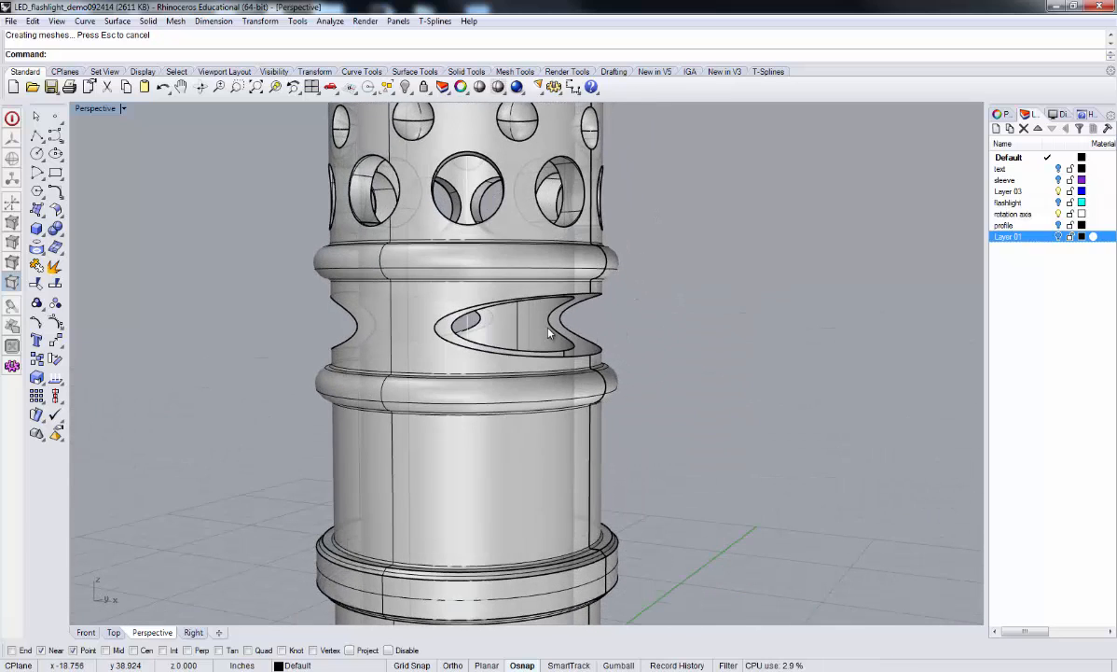
{"action": "scroll", "coordinate": [550, 327], "scroll_direction": "up", "scroll_amount": 4}
{"action": "right_click_drag", "start_coordinate": [551, 327], "coordinate": [607, 357]}
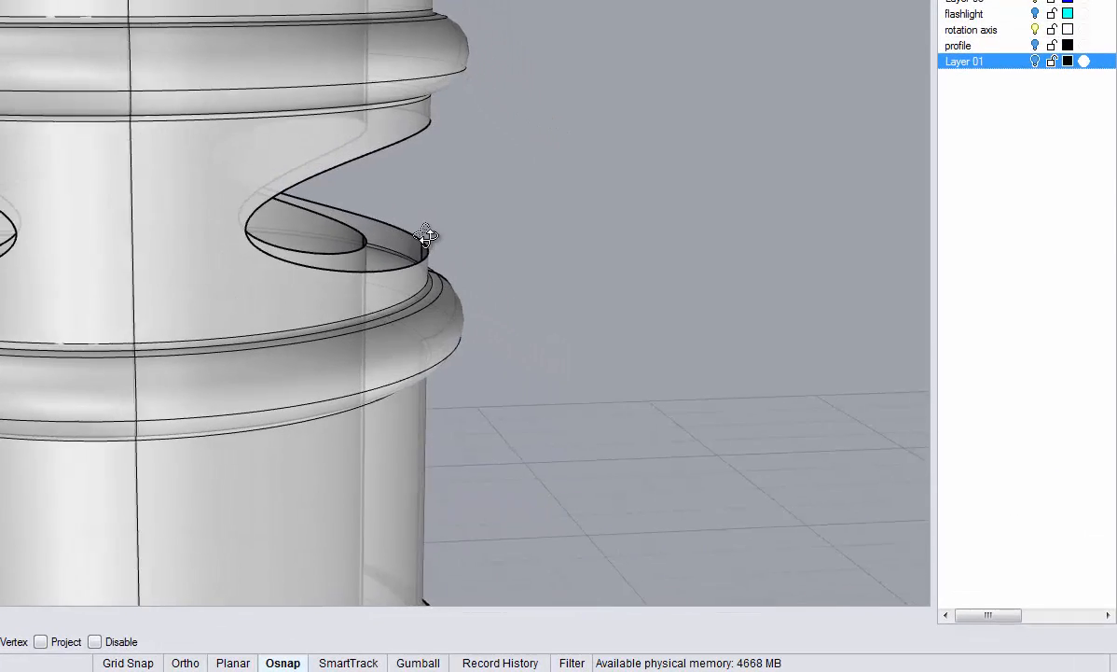
{"action": "right_click_drag", "start_coordinate": [425, 235], "coordinate": [341, 211]}
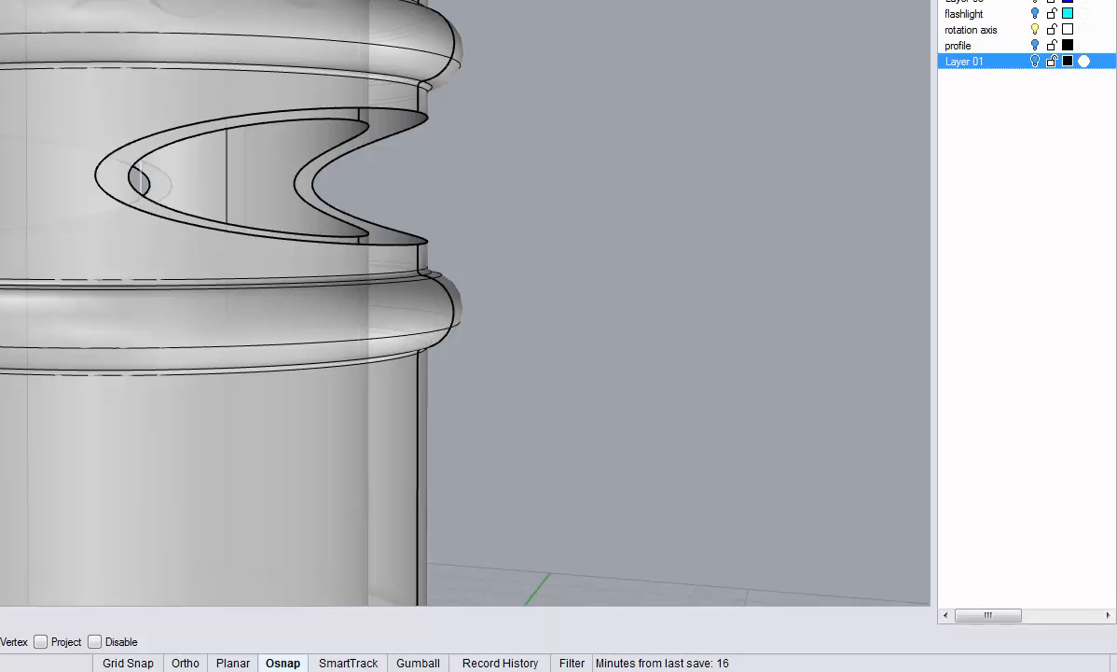
Step: Loft a Normal-style surface between the outer and inner curves of the first cutout, with the cross-section curves not simplified
{"action": "left_click", "coordinate": [398, 119]}
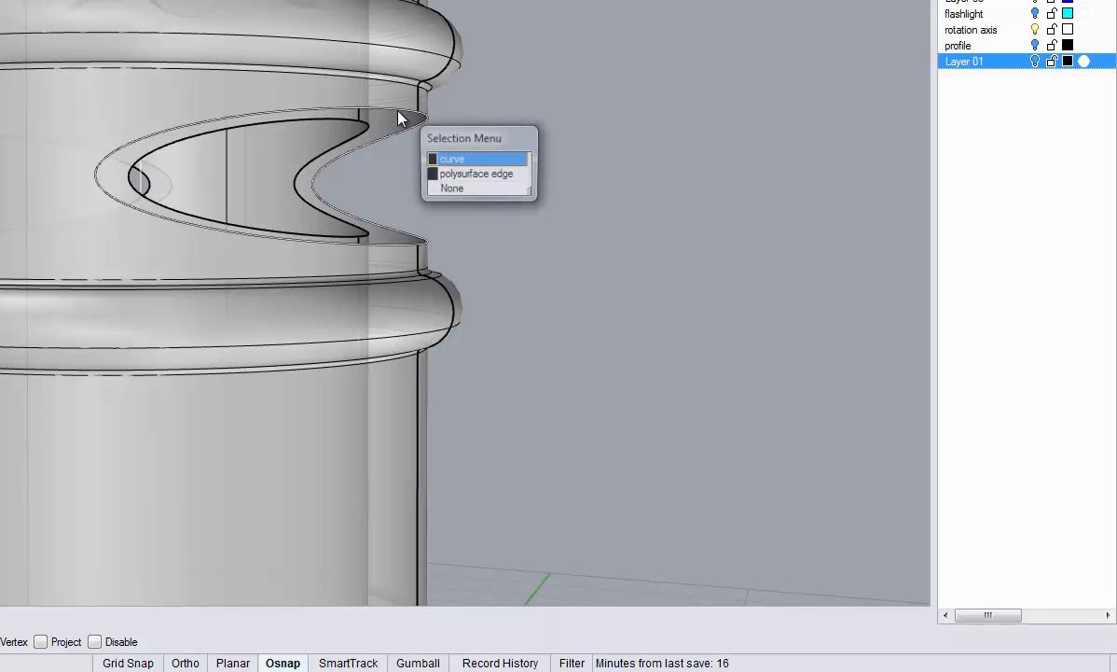
{"action": "left_click", "coordinate": [457, 166]}
{"action": "left_click", "coordinate": [326, 128]}
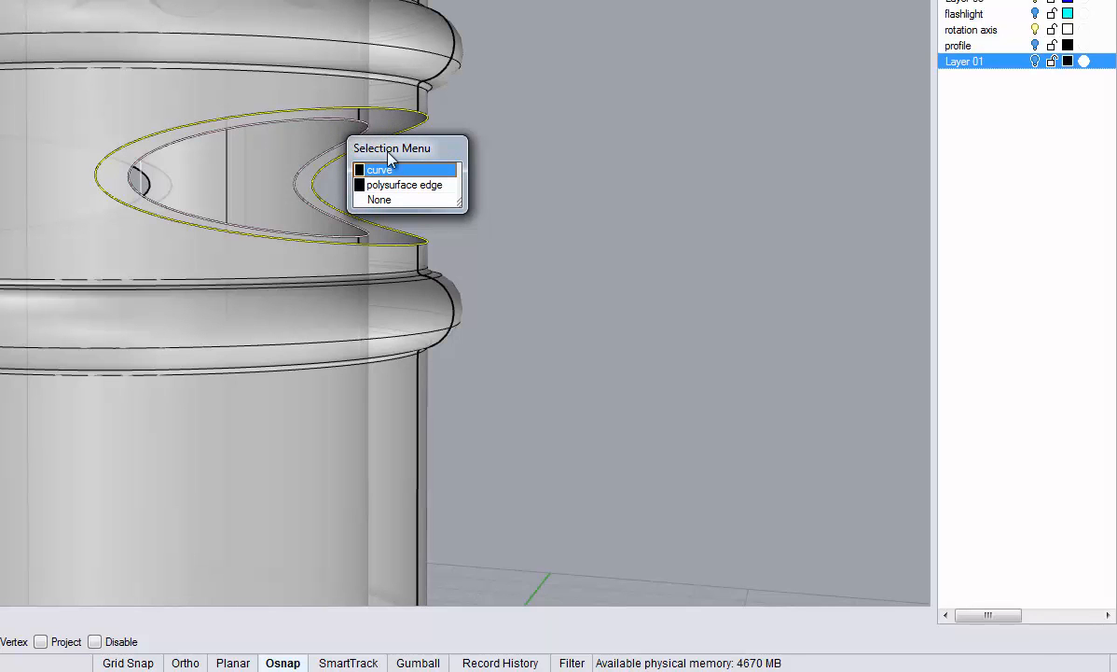
{"action": "left_click", "coordinate": [393, 171]}
{"action": "right_click_drag", "start_coordinate": [429, 192], "coordinate": [370, 142]}
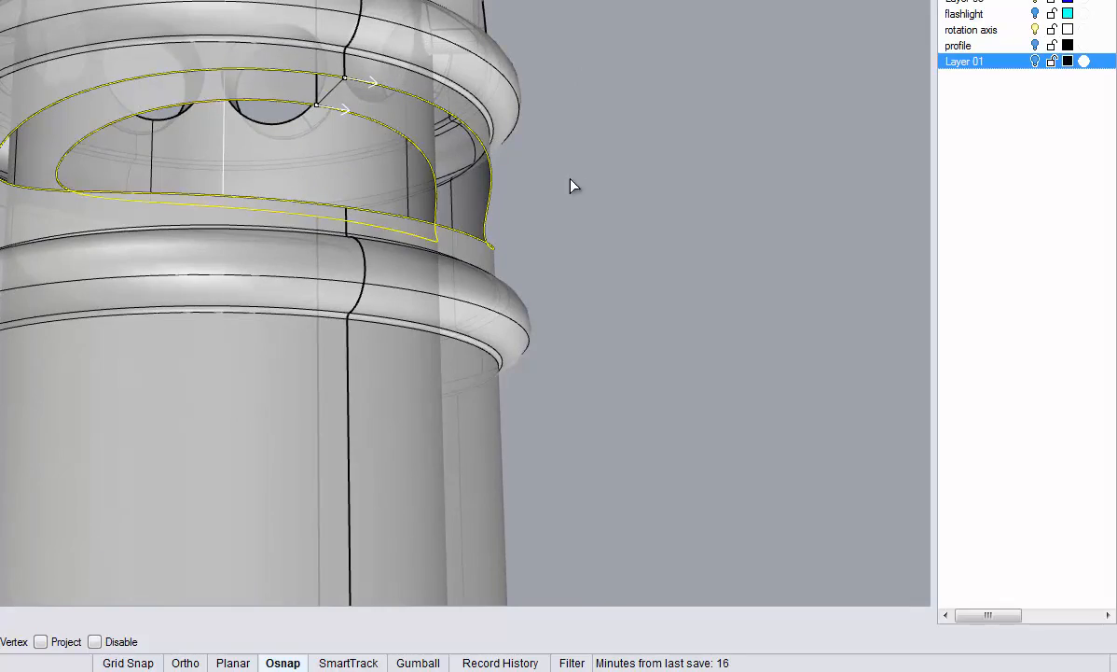
{"action": "right_click_drag", "start_coordinate": [571, 184], "coordinate": [530, 226]}
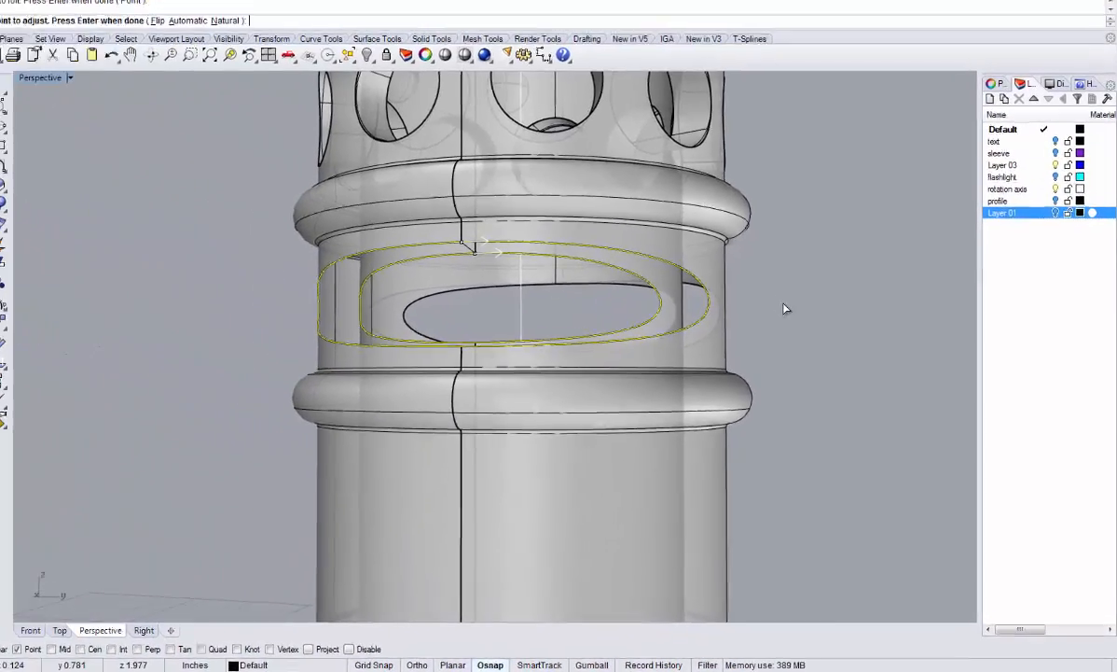
{"action": "right_click", "coordinate": [681, 185]}
{"action": "right_click_drag", "start_coordinate": [816, 334], "coordinate": [714, 373]}
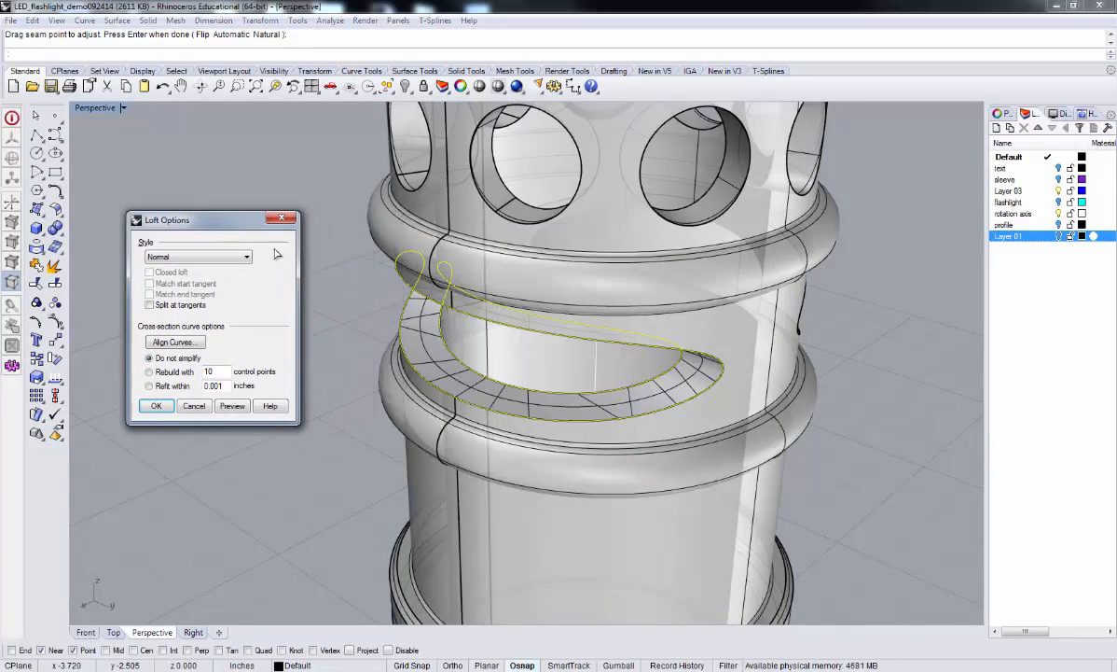
{"action": "right_click_drag", "start_coordinate": [403, 359], "coordinate": [308, 373]}
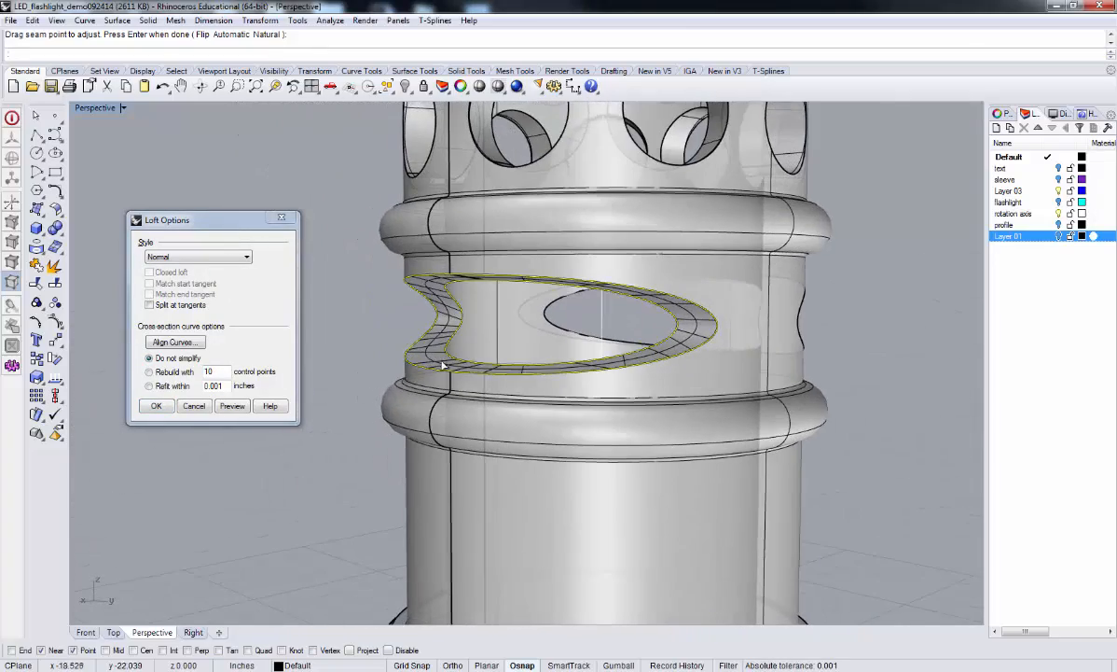
{"action": "left_click", "coordinate": [154, 405]}
Step: Loft a matching Normal-style surface between the outer and inner curves of the second cutout, keeping the Do not simplify option
{"action": "right_click_drag", "start_coordinate": [574, 407], "coordinate": [411, 268]}
{"action": "right_click", "coordinate": [758, 269]}
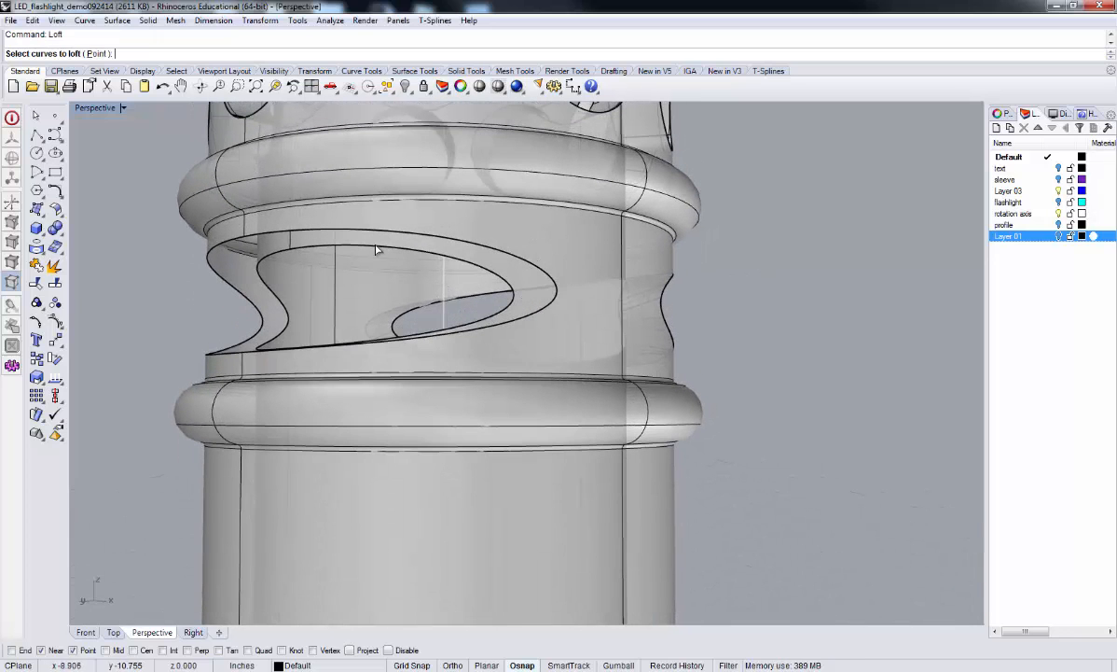
{"action": "left_click", "coordinate": [311, 233]}
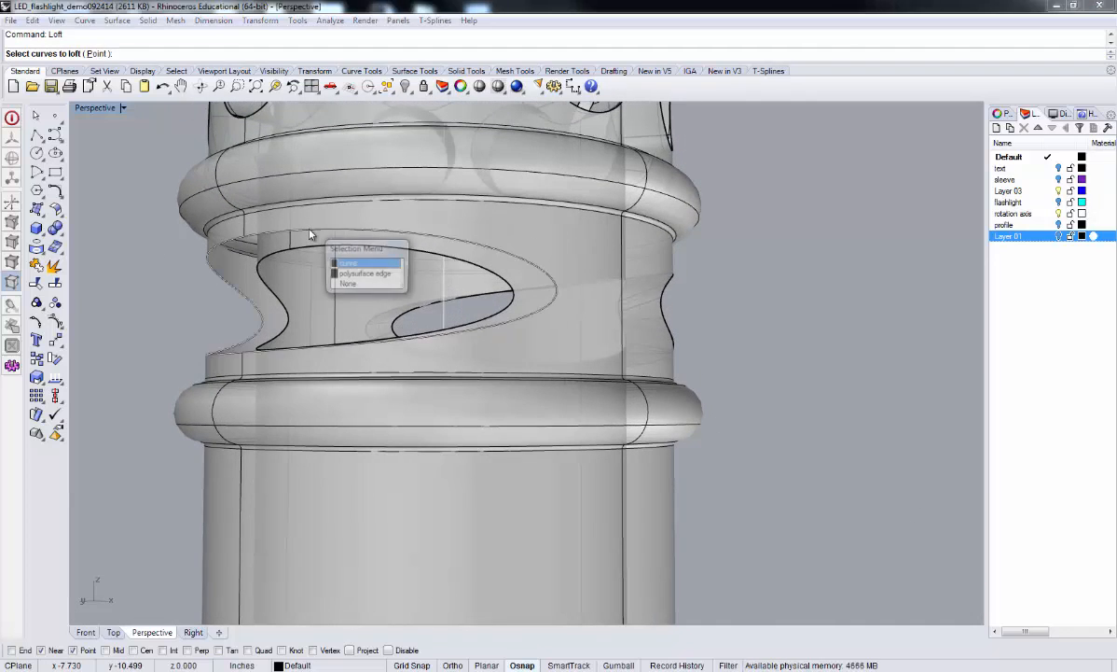
{"action": "left_click", "coordinate": [284, 333]}
{"action": "left_click", "coordinate": [328, 367]}
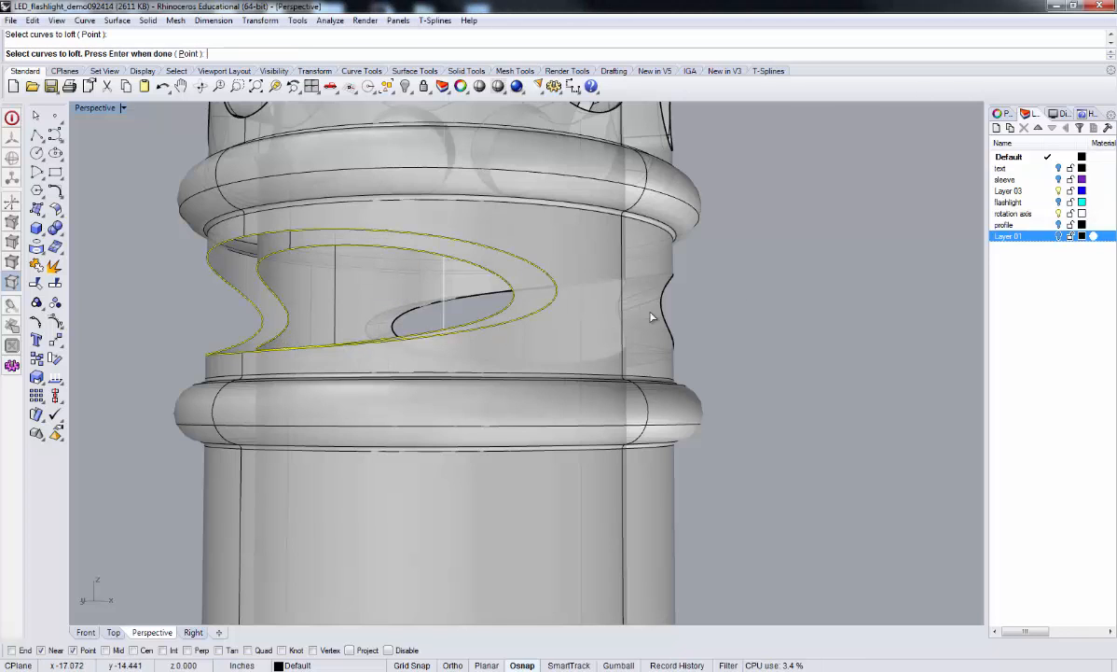
{"action": "key", "text": "Return"}
{"action": "right_click_drag", "start_coordinate": [729, 267], "coordinate": [540, 316]}
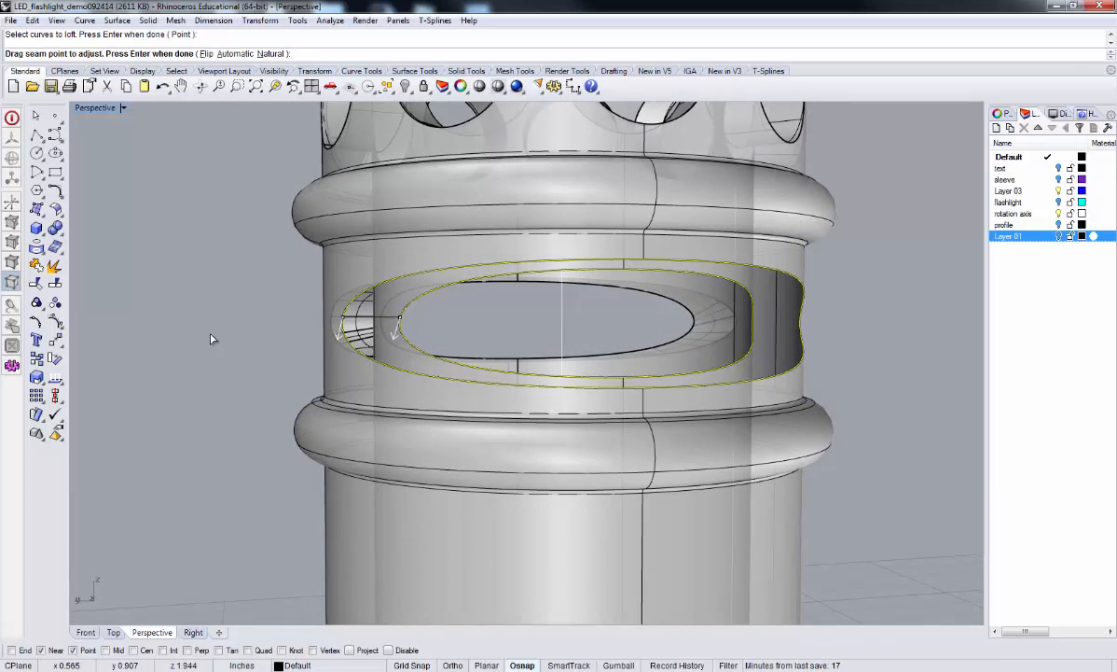
{"action": "key", "text": "Return"}
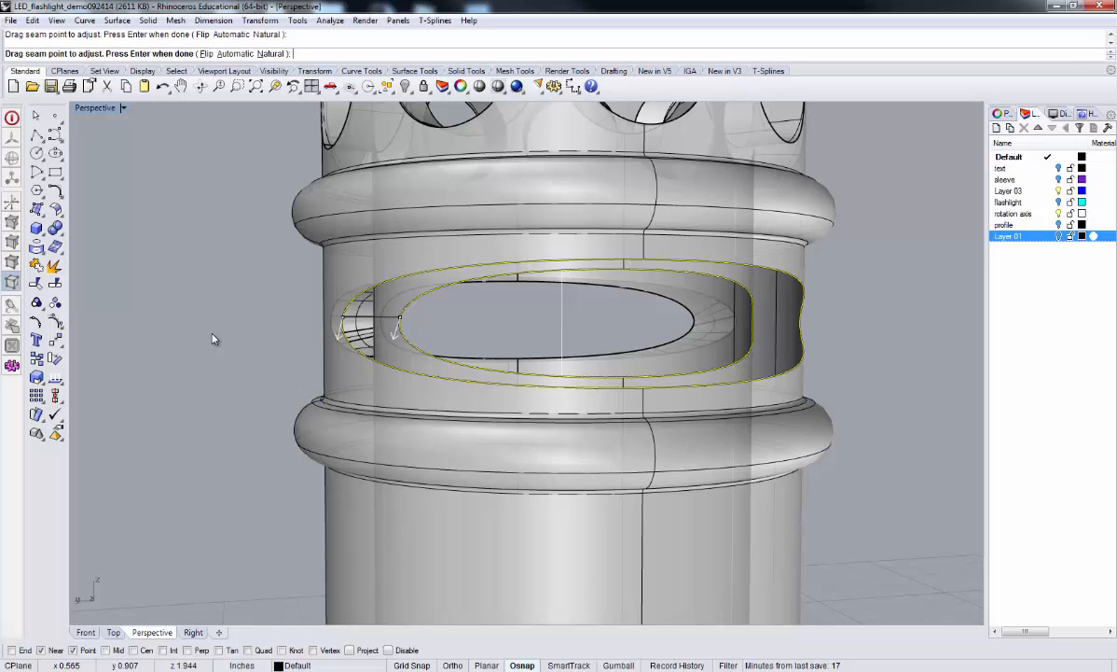
{"action": "right_click_drag", "start_coordinate": [313, 261], "coordinate": [270, 349]}
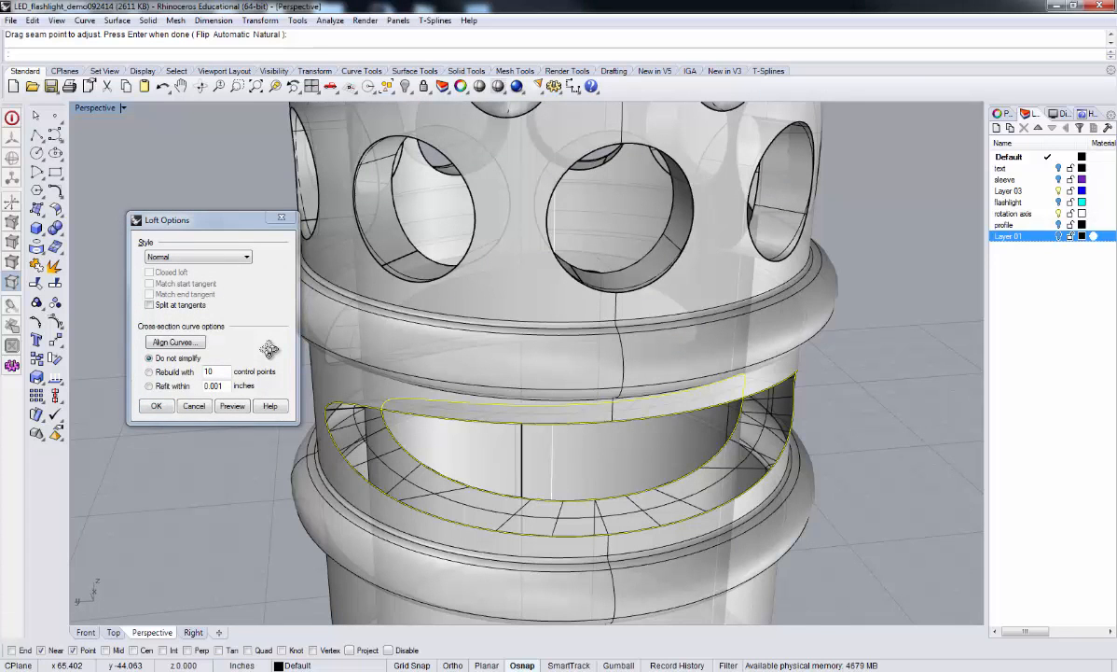
{"action": "left_click", "coordinate": [156, 406]}
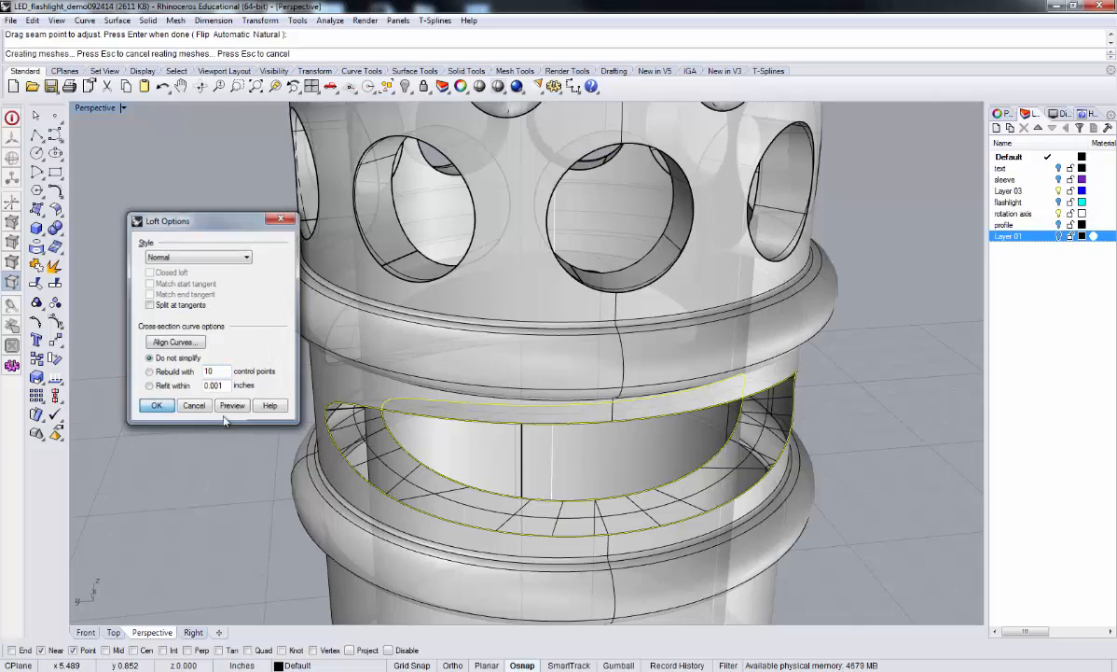
Step: Select all the body walls and the lofted cutout surfaces and join them into one polysurface
{"action": "right_click_drag", "start_coordinate": [544, 526], "coordinate": [342, 494]}
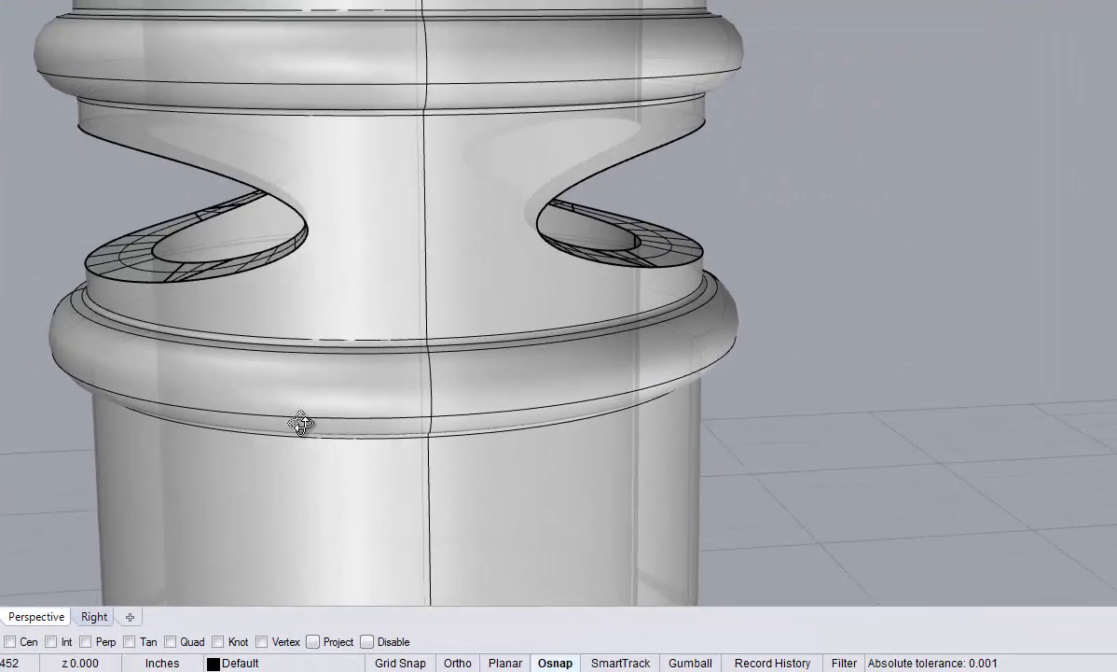
{"action": "right_click_drag", "start_coordinate": [300, 424], "coordinate": [307, 427]}
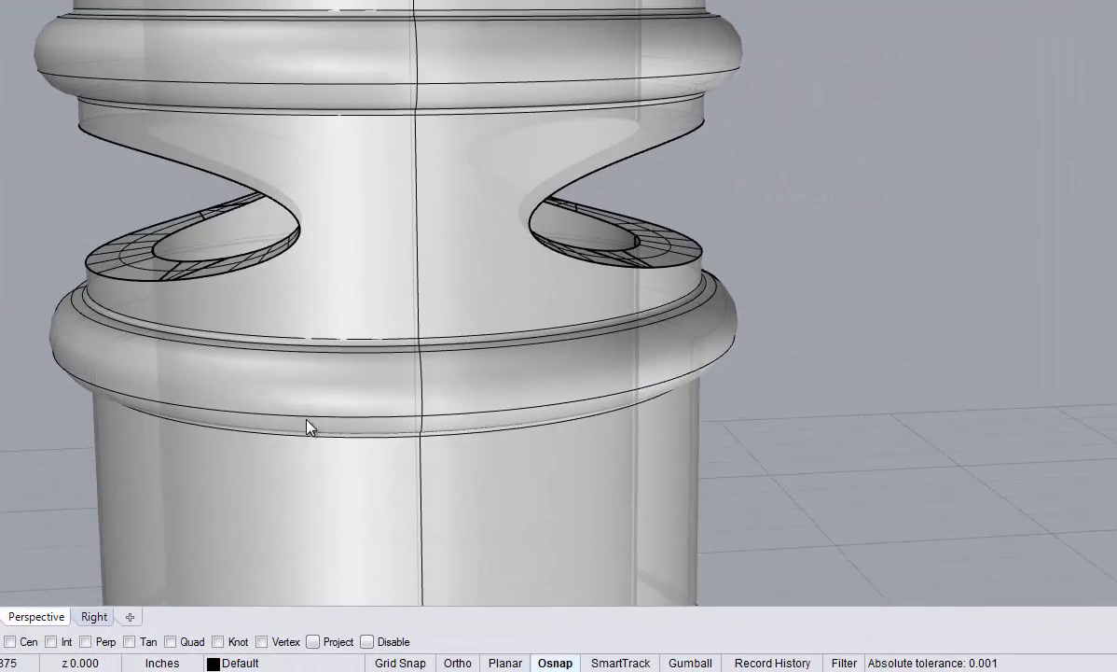
{"action": "left_click", "coordinate": [676, 250]}
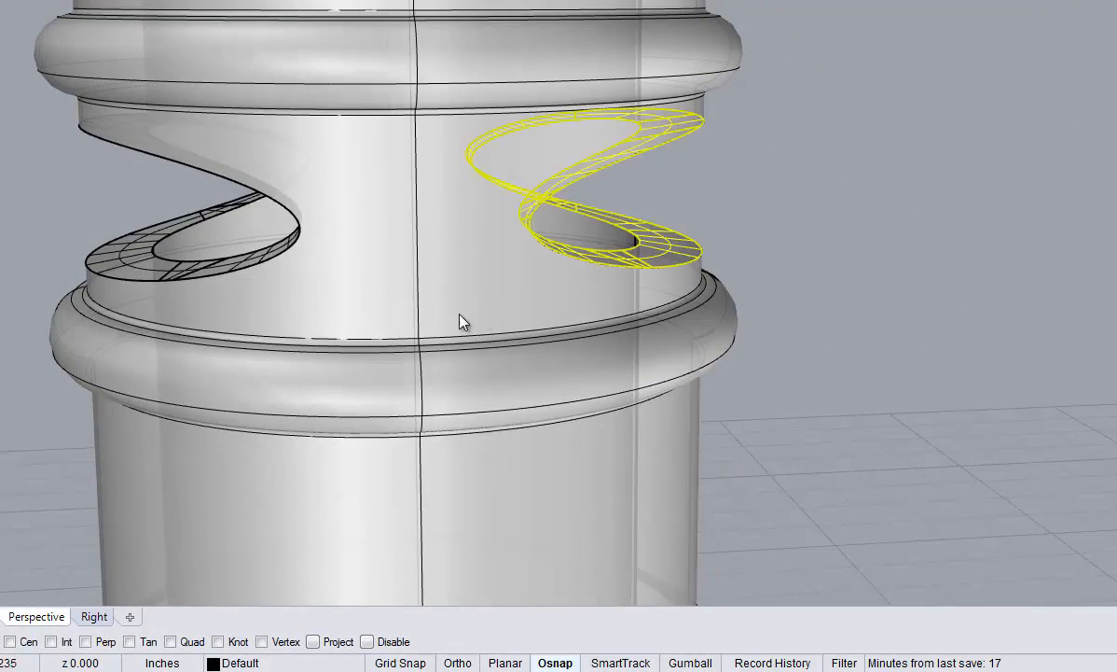
{"action": "key", "text": "ctrl+a"}
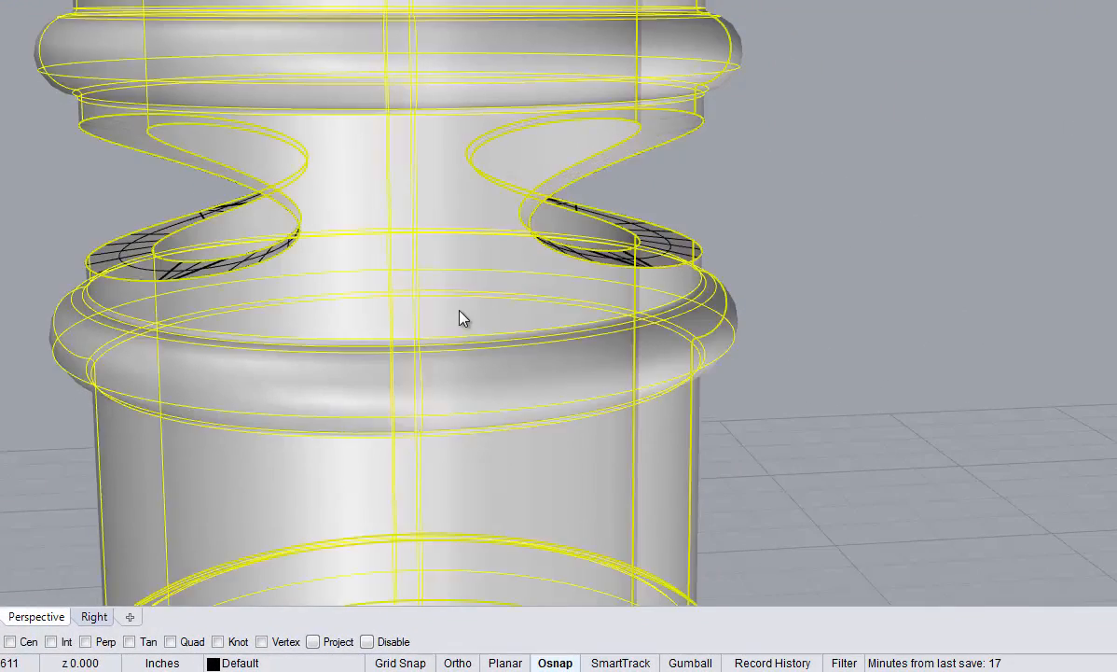
{"action": "left_click", "coordinate": [117, 248]}
{"action": "right_click_drag", "start_coordinate": [766, 238], "coordinate": [756, 195]}
{"action": "left_click_drag", "start_coordinate": [678, 199], "coordinate": [390, 215]}
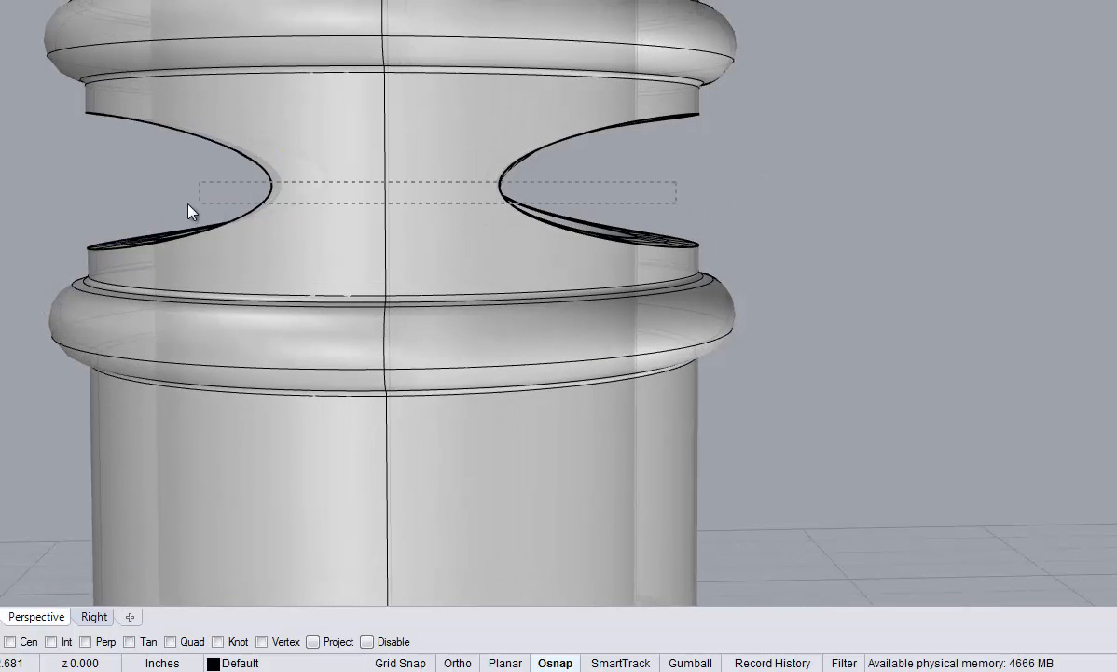
{"action": "left_click_drag", "start_coordinate": [122, 198], "coordinate": [120, 198]}
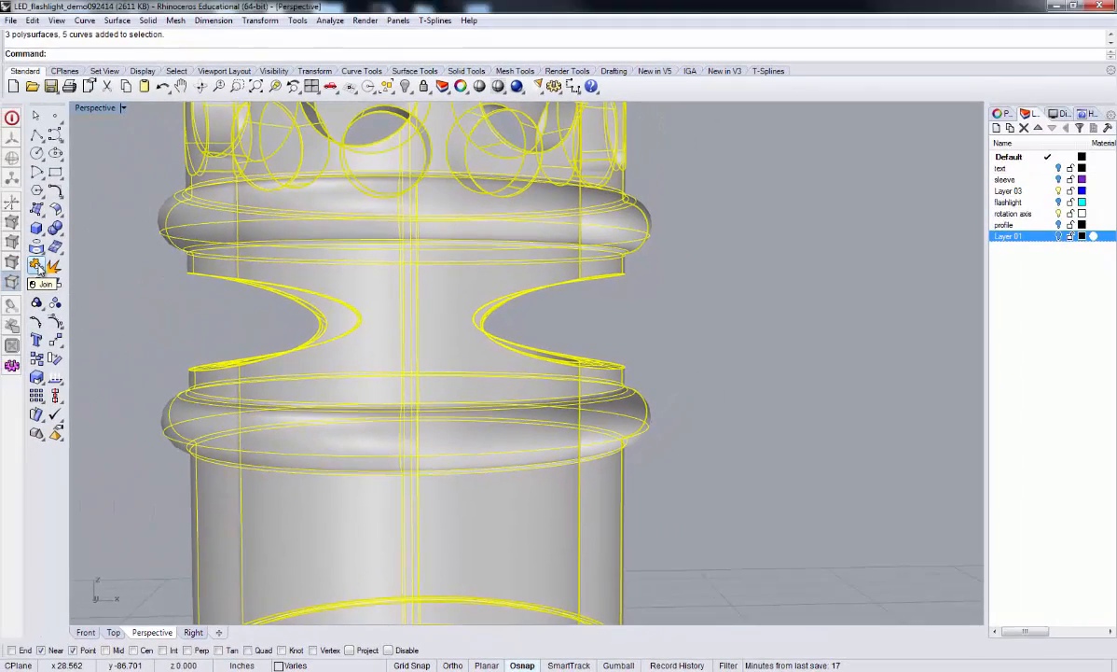
{"action": "left_click", "coordinate": [37, 265]}
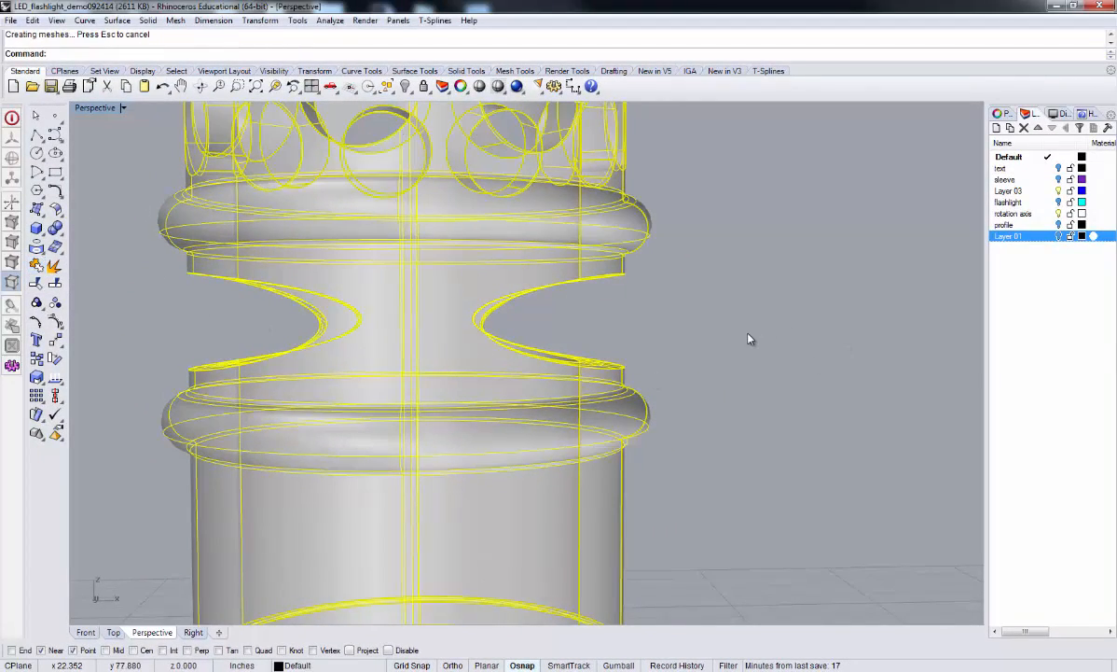
Step: Select the joined body to check that it is one piece, clear the selection, and examine the cutouts and lower body from several angles
{"action": "scroll", "coordinate": [748, 339], "scroll_direction": "down", "scroll_amount": 5}
{"action": "right_click_drag", "start_coordinate": [771, 314], "coordinate": [777, 342]}
{"action": "left_click", "coordinate": [776, 341]}
{"action": "left_click", "coordinate": [688, 375]}
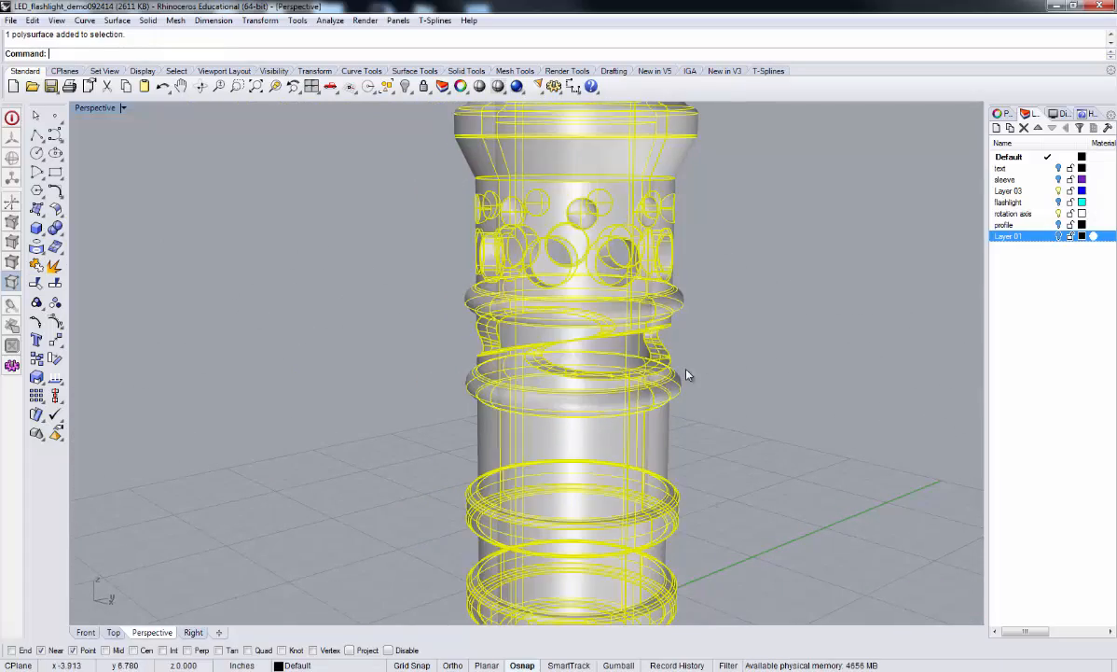
{"action": "right_click_drag", "start_coordinate": [688, 375], "coordinate": [816, 376]}
{"action": "scroll", "coordinate": [838, 367], "scroll_direction": "down", "scroll_amount": 3}
{"action": "scroll", "coordinate": [837, 367], "scroll_direction": "up", "scroll_amount": 3}
{"action": "left_click", "coordinate": [829, 369]}
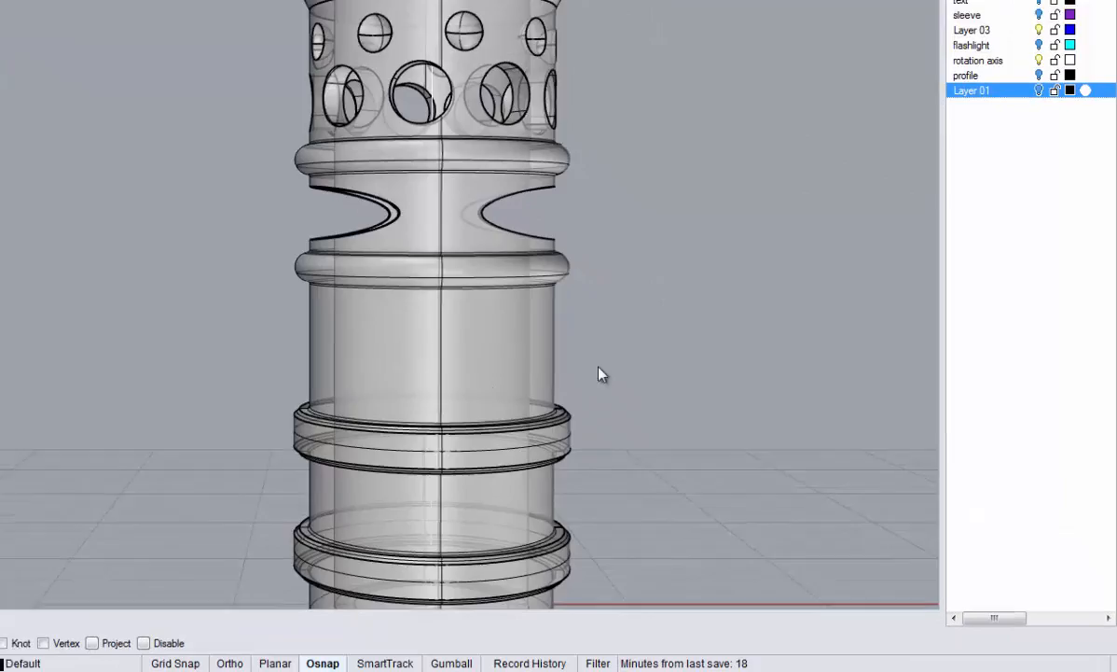
{"action": "right_click_drag", "start_coordinate": [723, 375], "coordinate": [710, 337]}
{"action": "right_click_drag", "start_coordinate": [546, 201], "coordinate": [633, 351]}
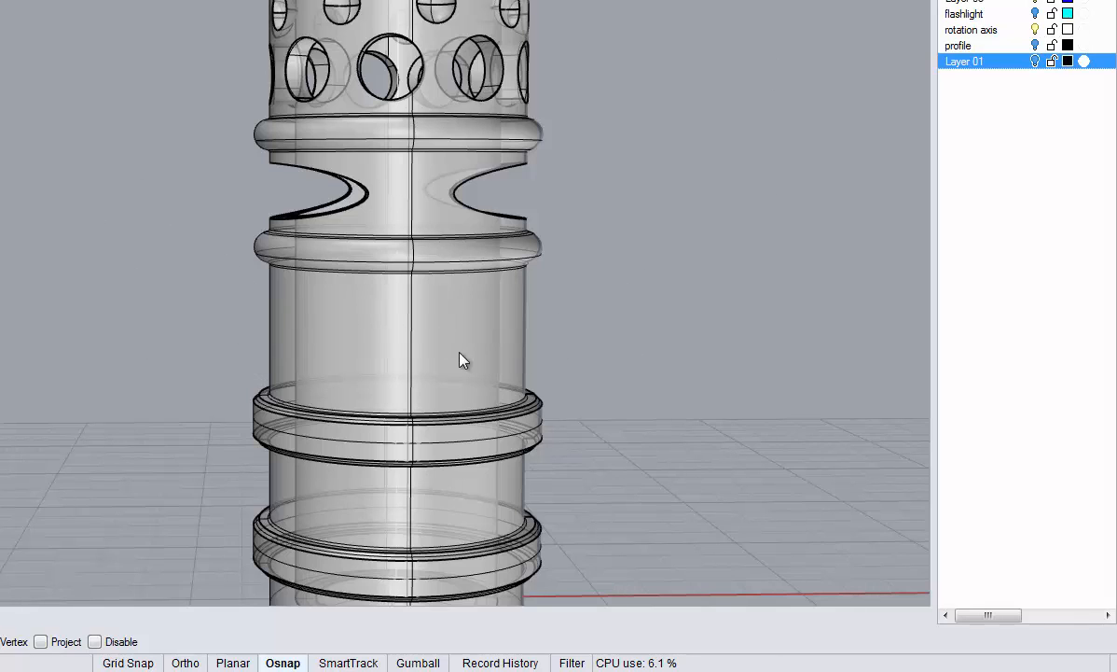
{"action": "right_click_drag", "start_coordinate": [457, 397], "coordinate": [419, 295]}
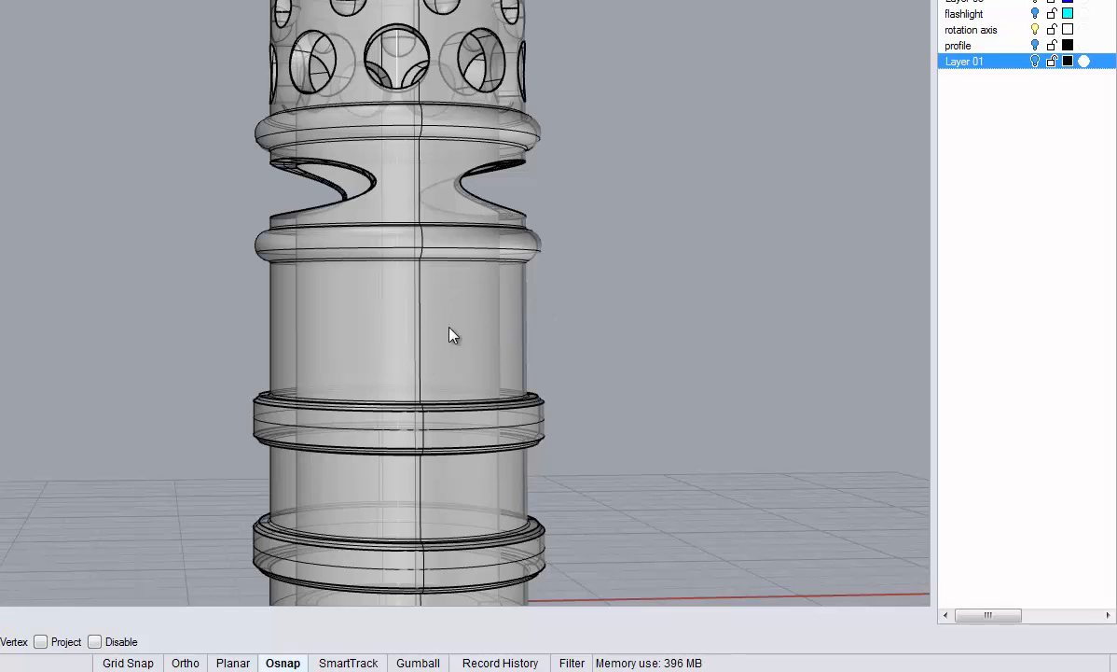
{"action": "right_click_drag", "start_coordinate": [489, 330], "coordinate": [453, 333]}
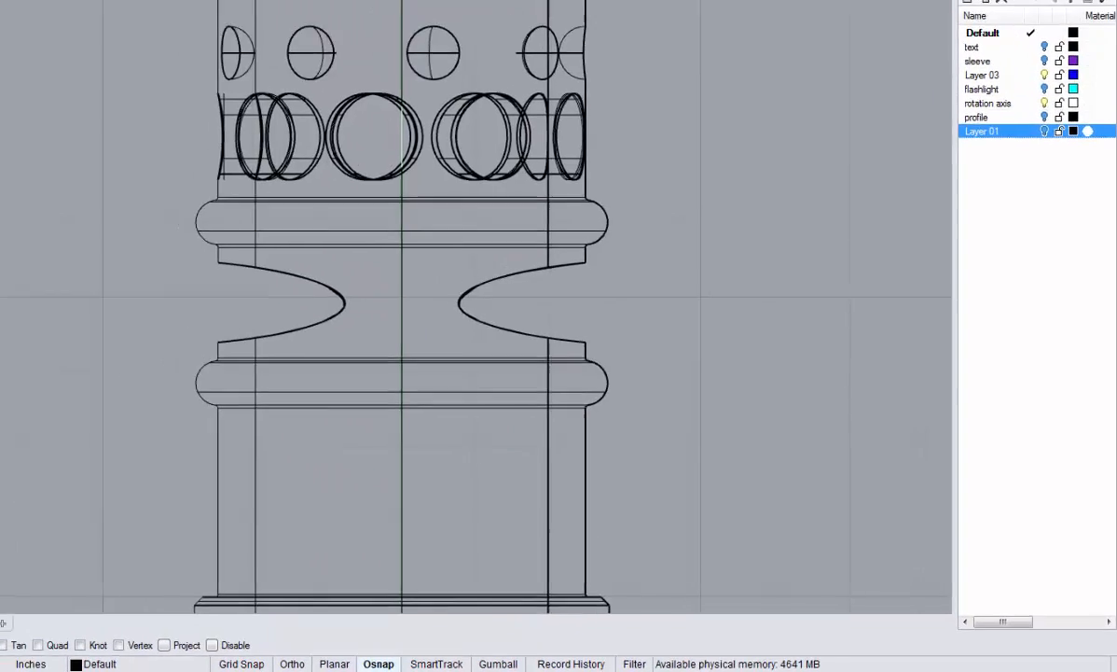
Step: In the Front view, draw a shallow upward-bulging arc by start, end and point, extending past both sides of the body below the cutouts
{"action": "right_click_drag", "start_coordinate": [517, 391], "coordinate": [588, 405]}
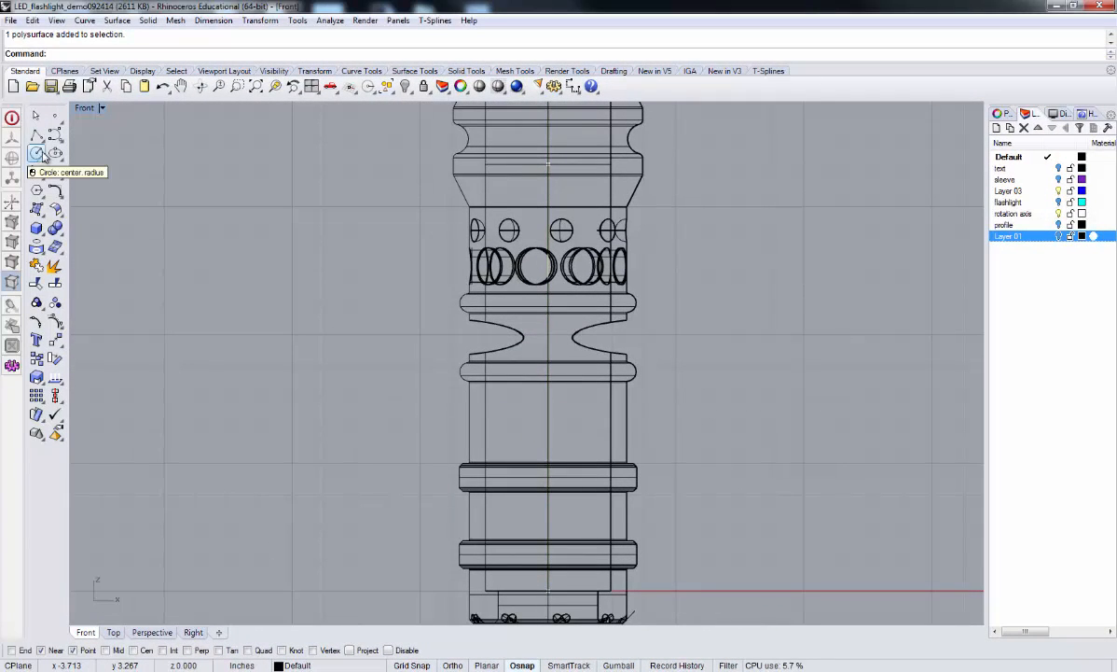
{"action": "left_click", "coordinate": [35, 174]}
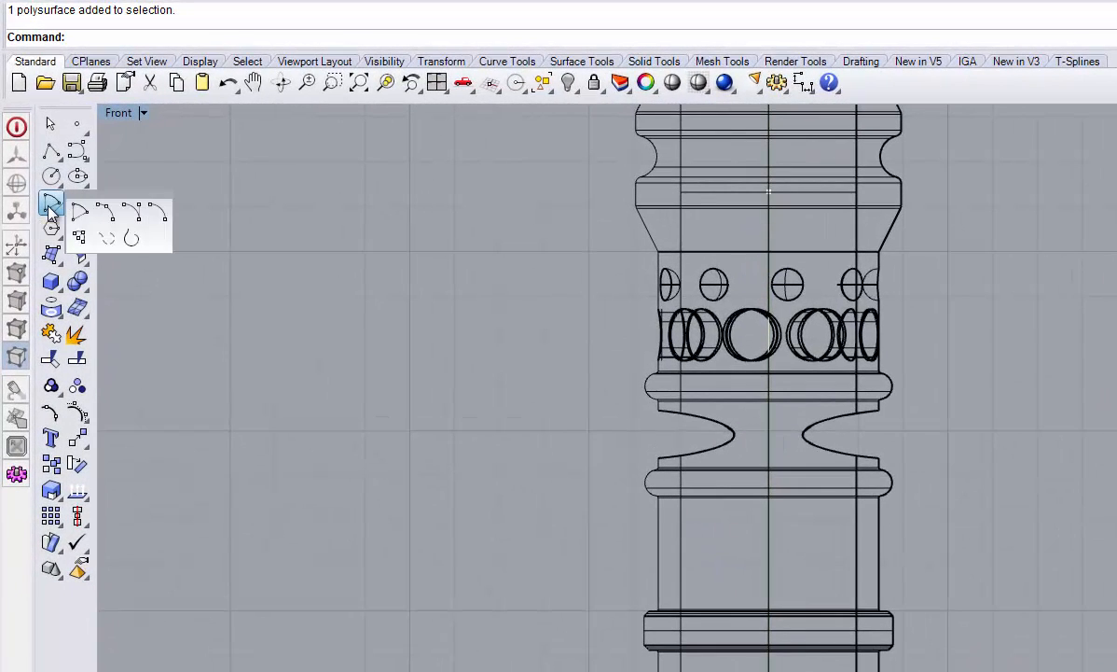
{"action": "left_click", "coordinate": [108, 213]}
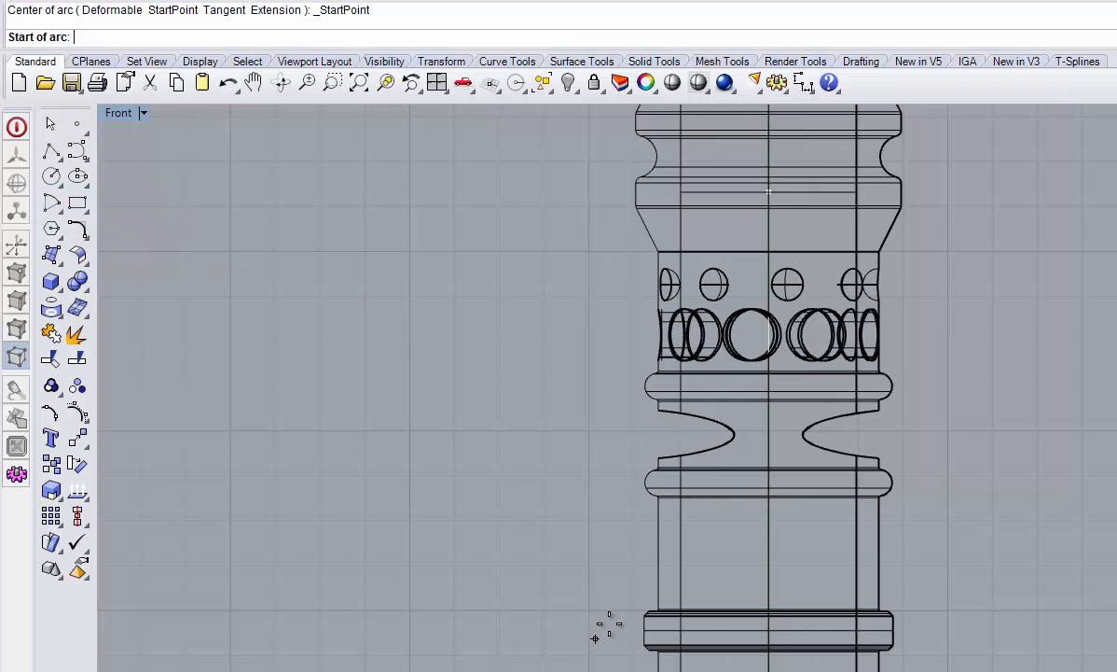
{"action": "left_click", "coordinate": [584, 611]}
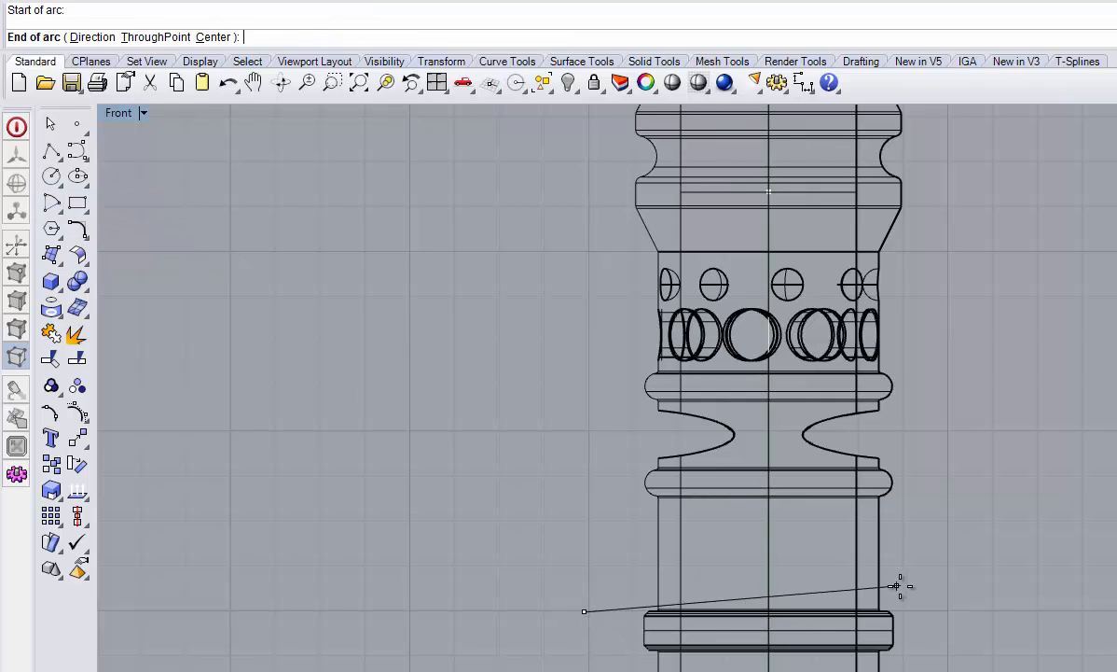
{"action": "left_click", "coordinate": [951, 611]}
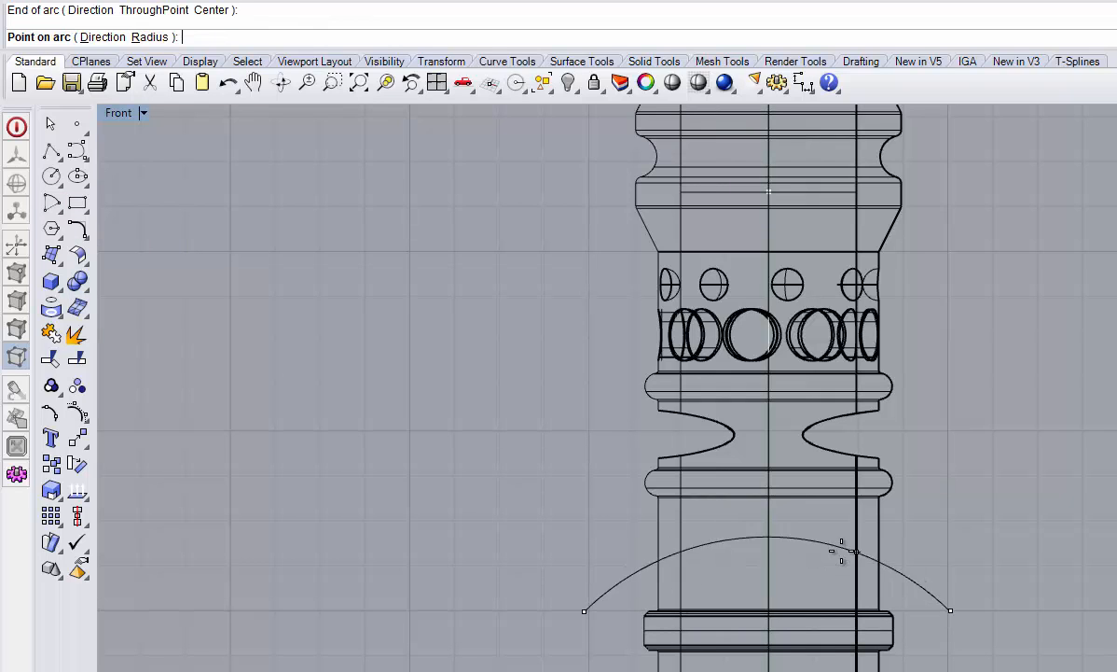
{"action": "left_click", "coordinate": [786, 541]}
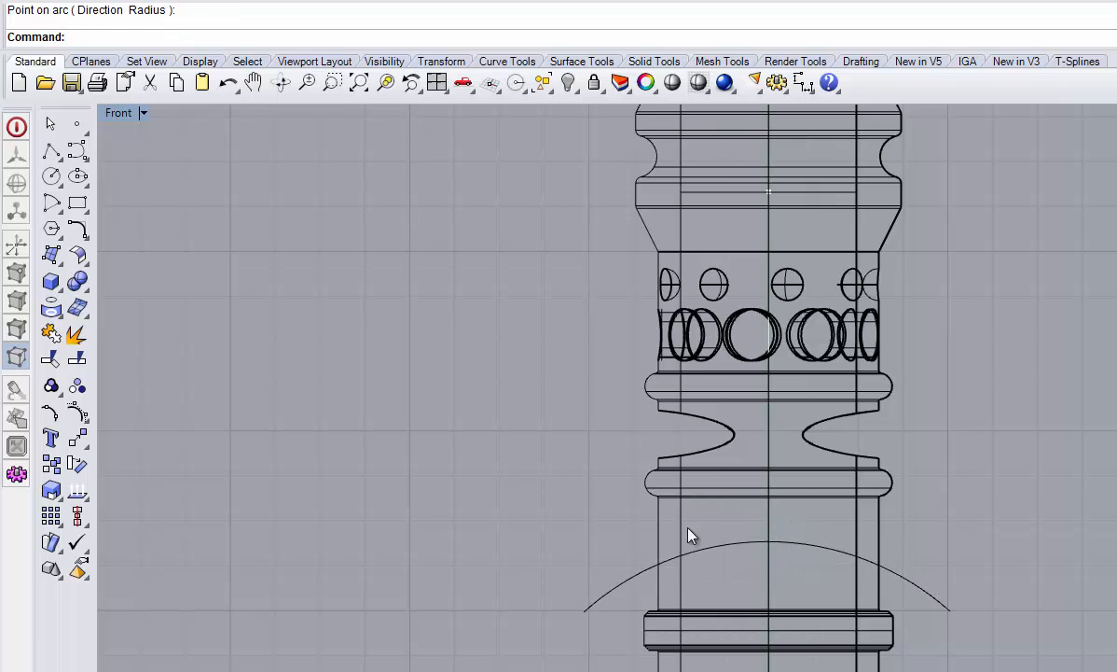
Step: Project the arc from the Front view onto the flashlight body
{"action": "left_click", "coordinate": [949, 612]}
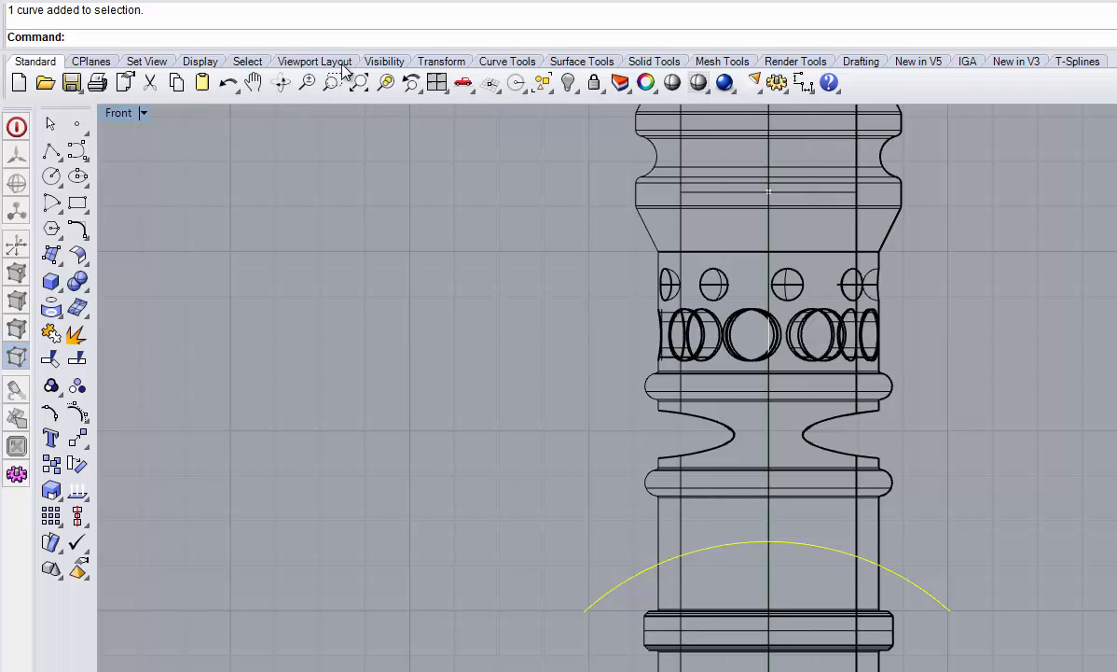
{"action": "right_click", "coordinate": [387, 42]}
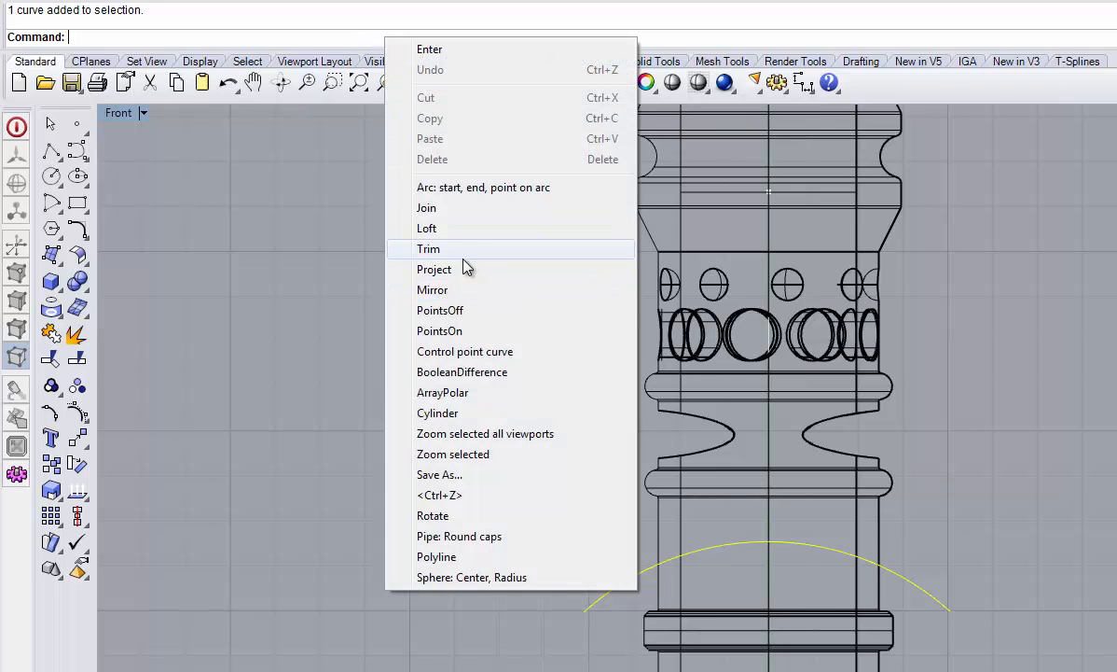
{"action": "left_click", "coordinate": [435, 270]}
{"action": "left_click", "coordinate": [886, 506]}
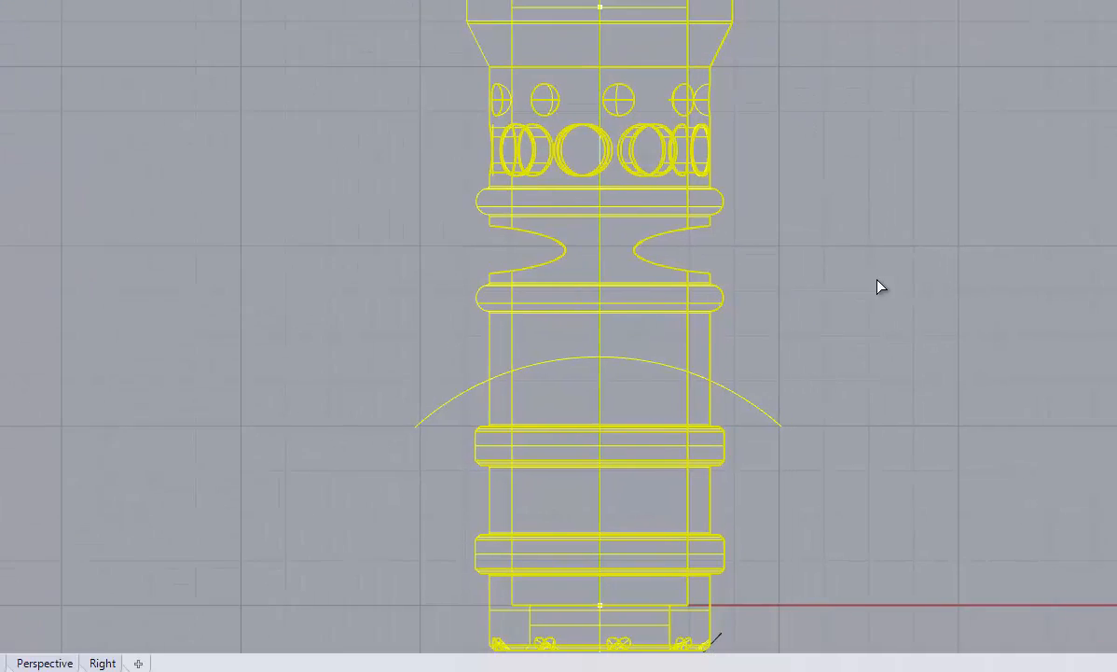
{"action": "key", "text": "Return"}
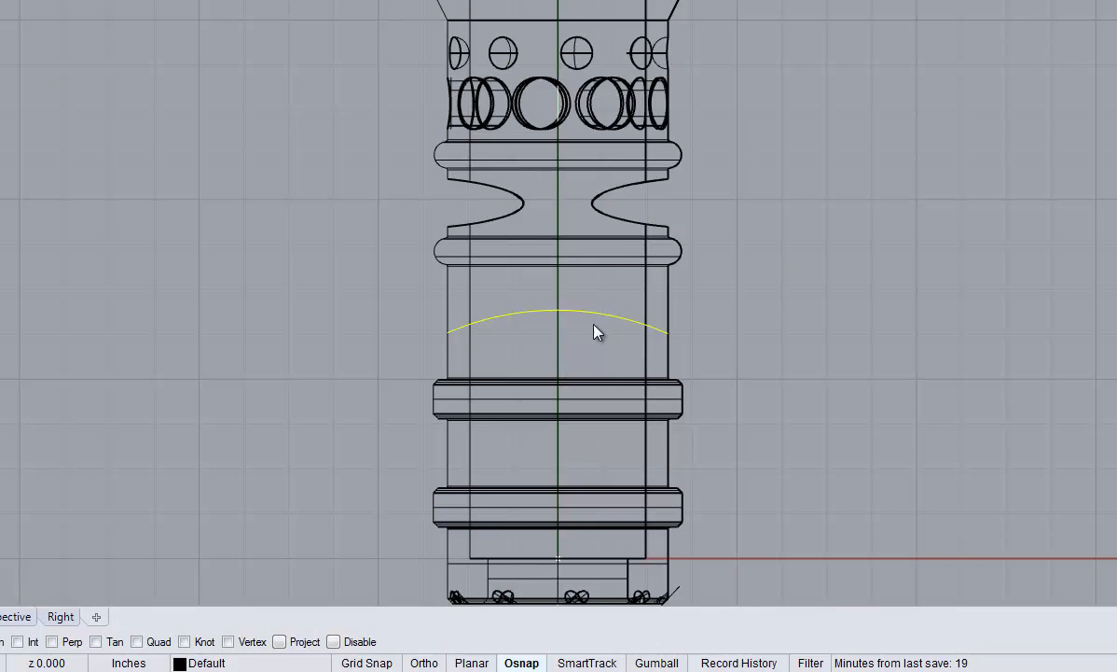
Step: In the Perspective view, keep the projected curve on the outer wall and delete the one on the inner wall
{"action": "left_click", "coordinate": [11, 617]}
{"action": "right_click_drag", "start_coordinate": [708, 364], "coordinate": [347, 480]}
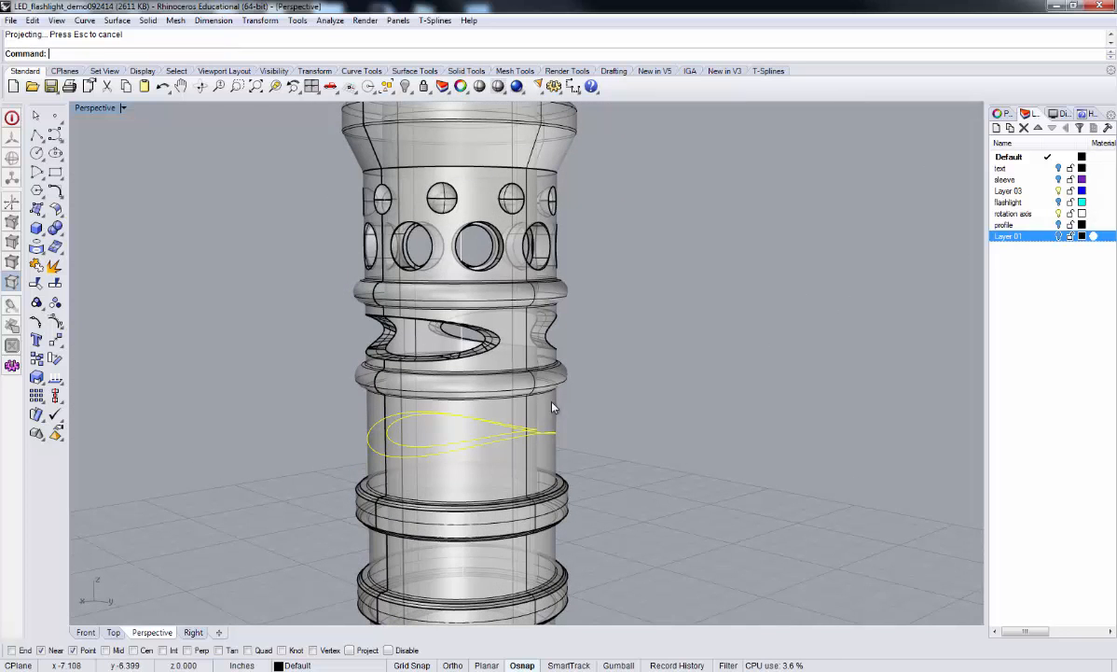
{"action": "right_click_drag", "start_coordinate": [470, 444], "coordinate": [561, 451]}
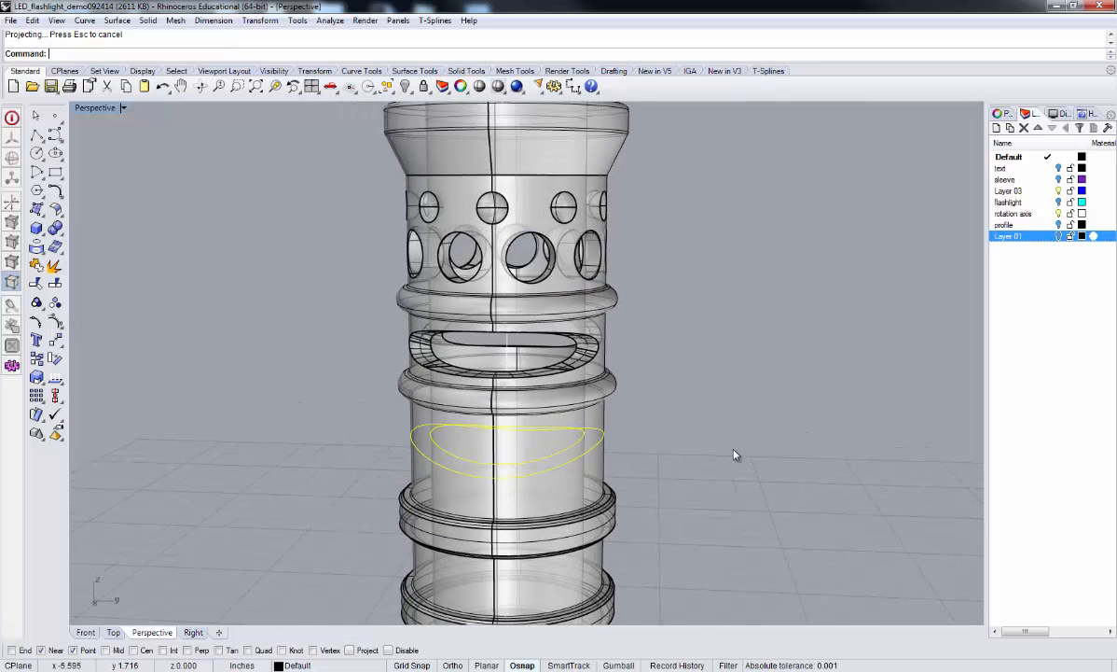
{"action": "left_click", "coordinate": [431, 466], "text": "ctrl"}
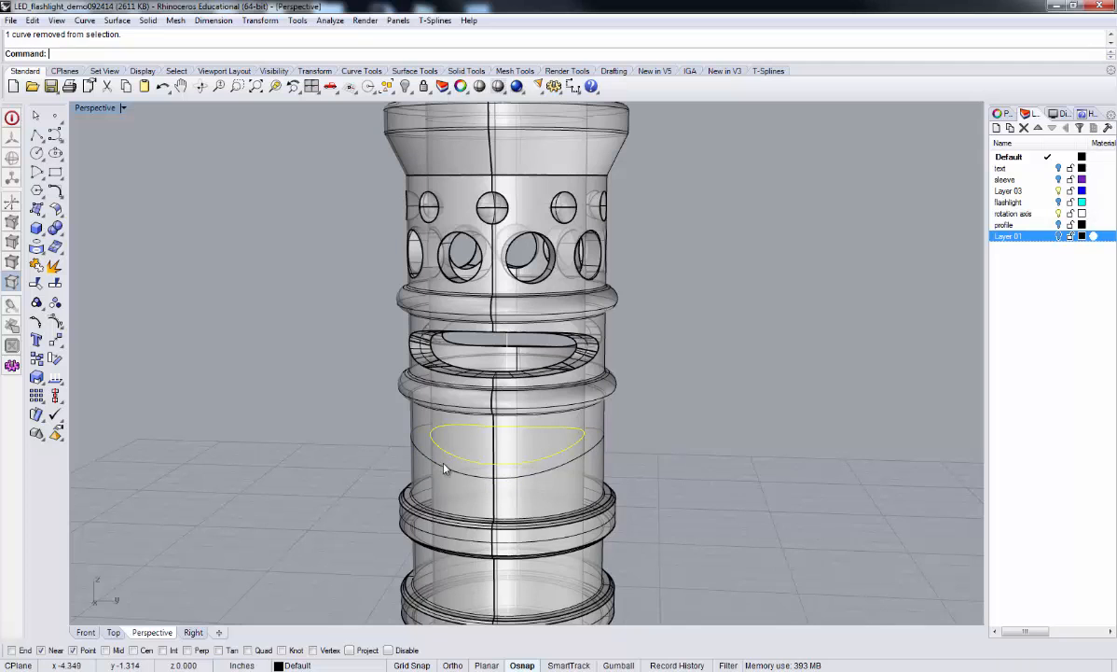
{"action": "key", "text": "Delete"}
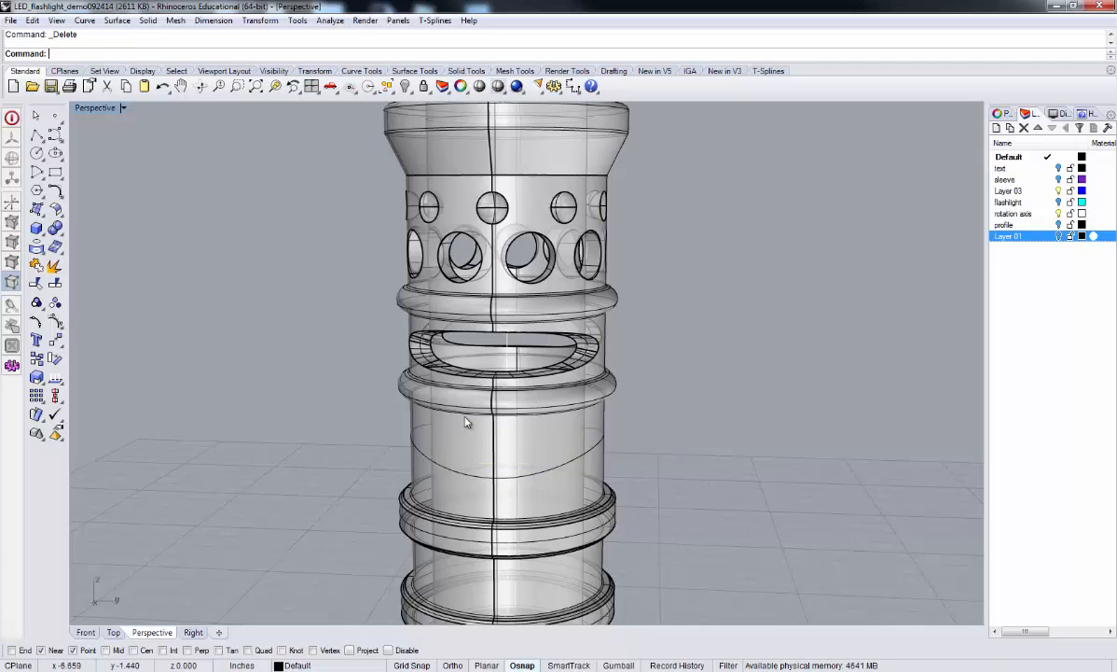
Step: Create a closed pipe of radius 0.010 around the projected curve on the outer wall, with no additional radii
{"action": "right_click_drag", "start_coordinate": [538, 418], "coordinate": [705, 420]}
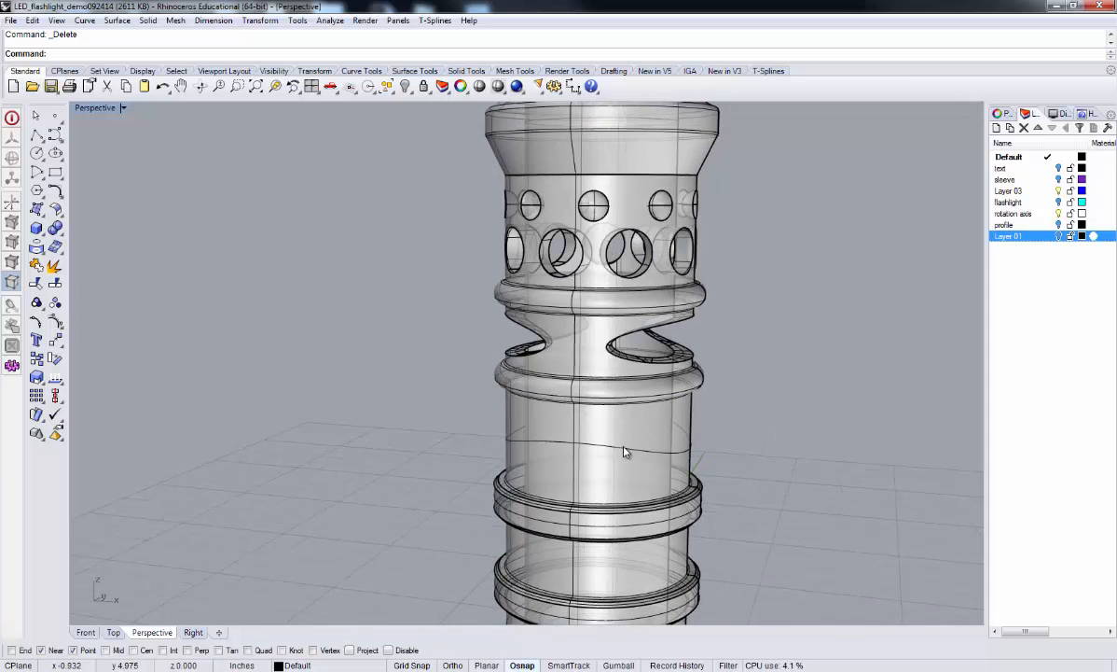
{"action": "left_click", "coordinate": [625, 452]}
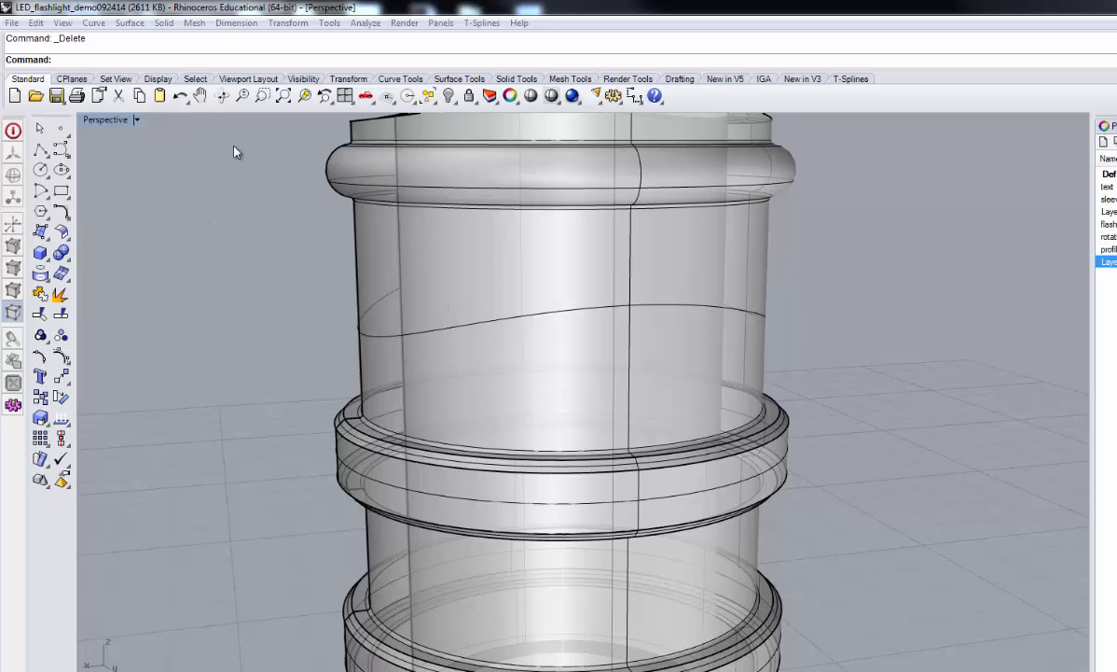
{"action": "right_click", "coordinate": [245, 59]}
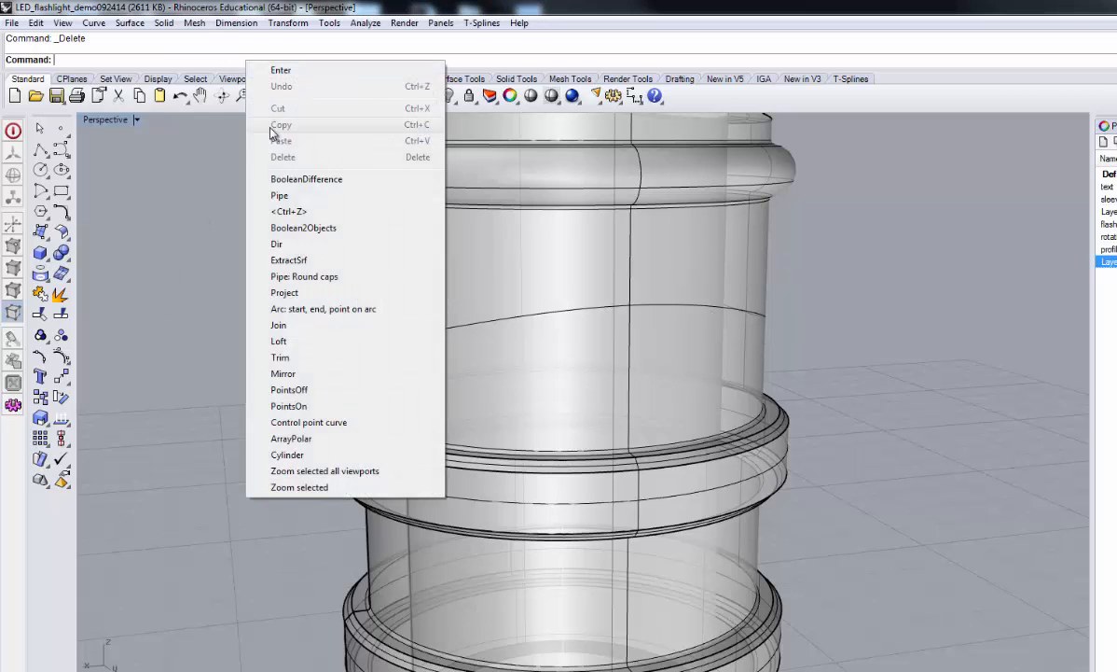
{"action": "left_click", "coordinate": [280, 196]}
{"action": "left_click", "coordinate": [363, 331]}
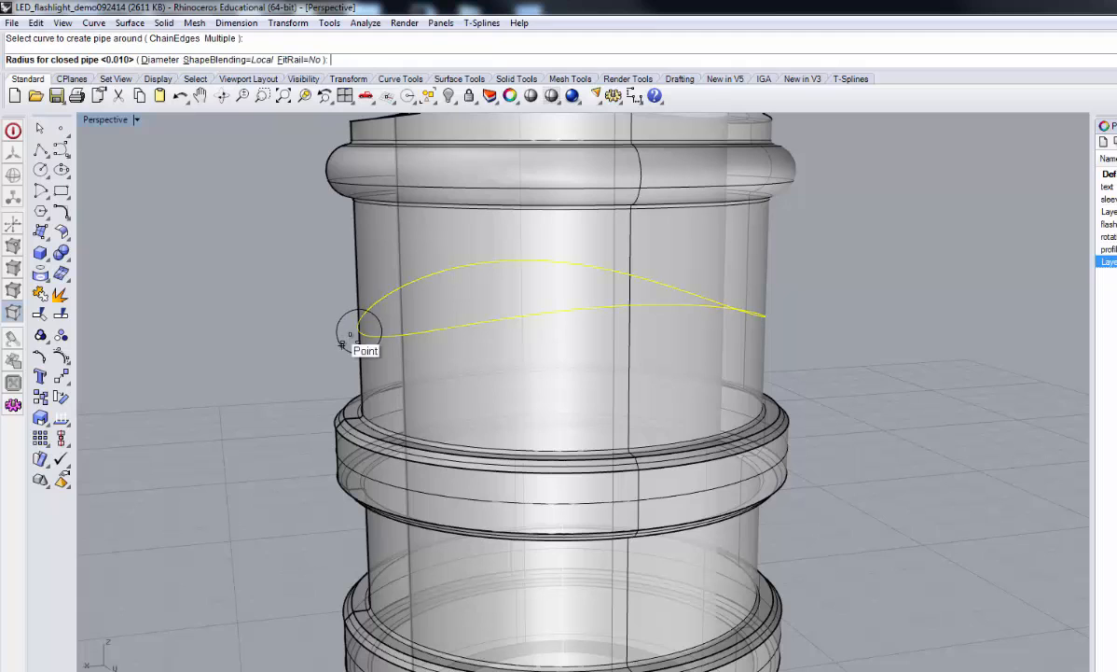
{"action": "scroll", "coordinate": [354, 336], "scroll_direction": "up", "scroll_amount": 3}
{"action": "scroll", "coordinate": [355, 341], "scroll_direction": "up", "scroll_amount": 2}
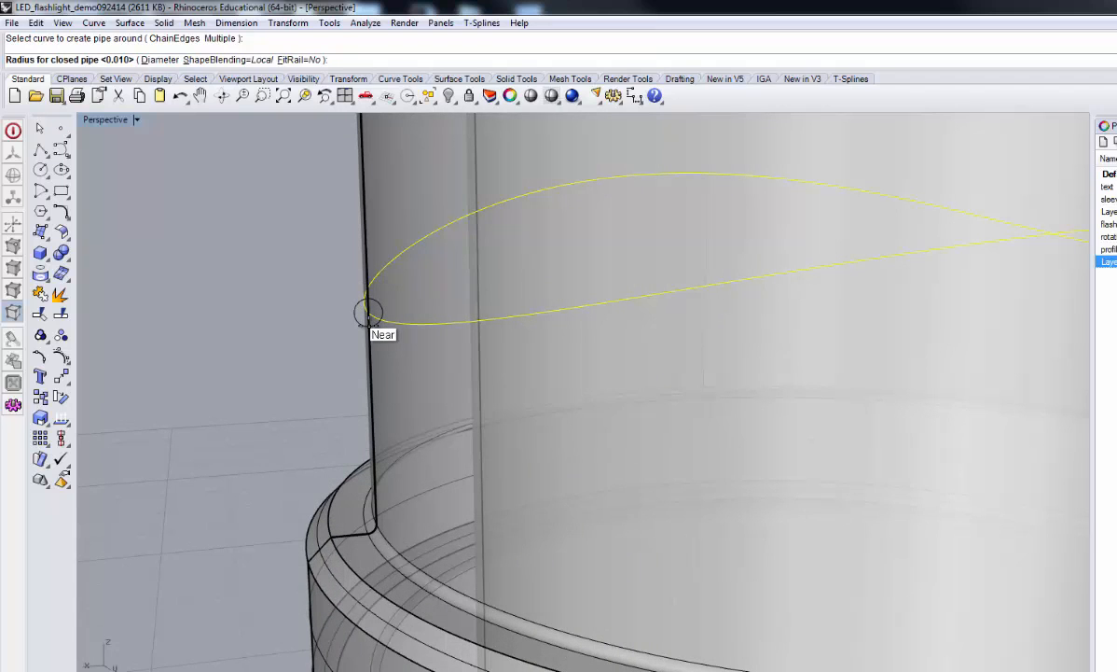
{"action": "key", "text": "Return"}
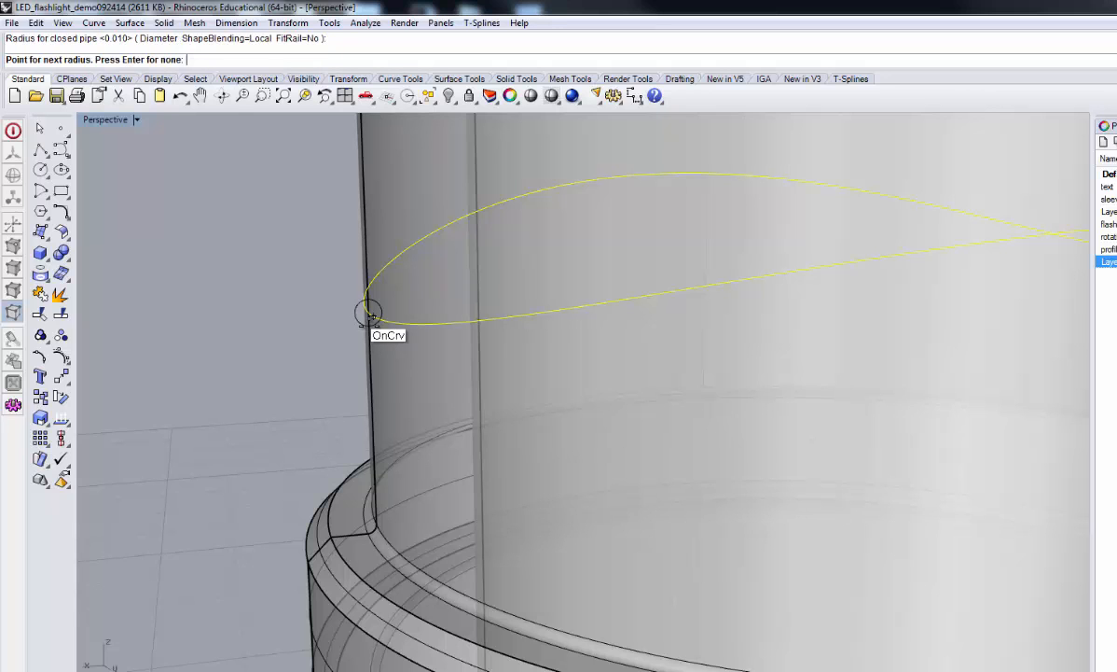
{"action": "key", "text": "Return"}
{"action": "scroll", "coordinate": [357, 341], "scroll_direction": "down", "scroll_amount": 5}
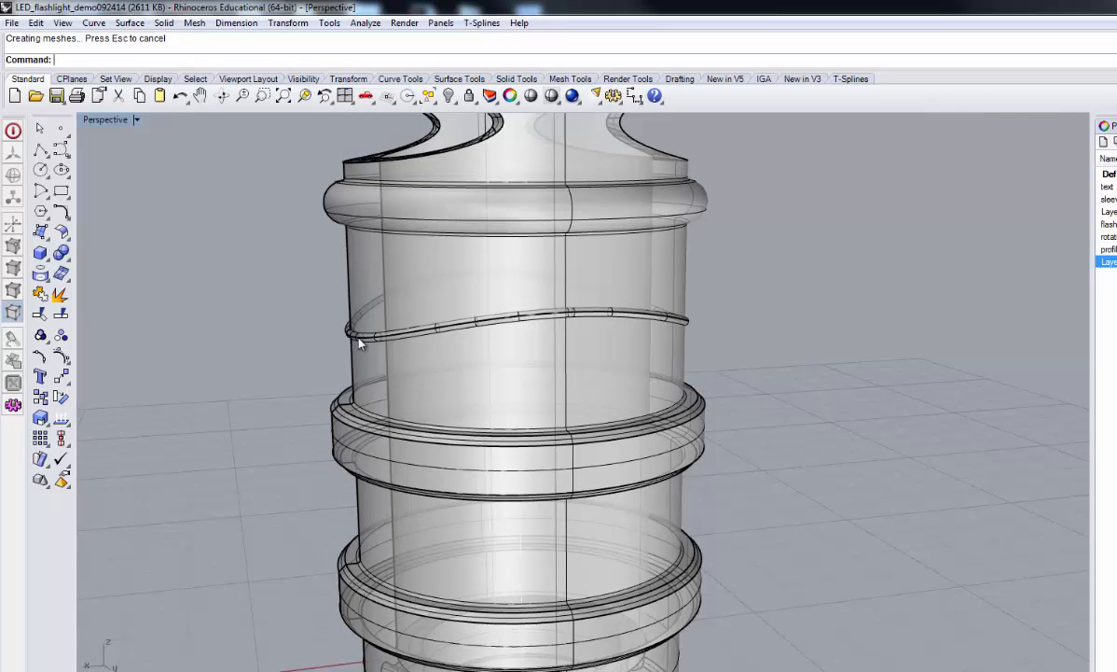
Step: Subtract the closed pipe from the flashlight body with a Boolean difference, deleting the input, to cut the curved groove
{"action": "right_click_drag", "start_coordinate": [669, 274], "coordinate": [690, 287]}
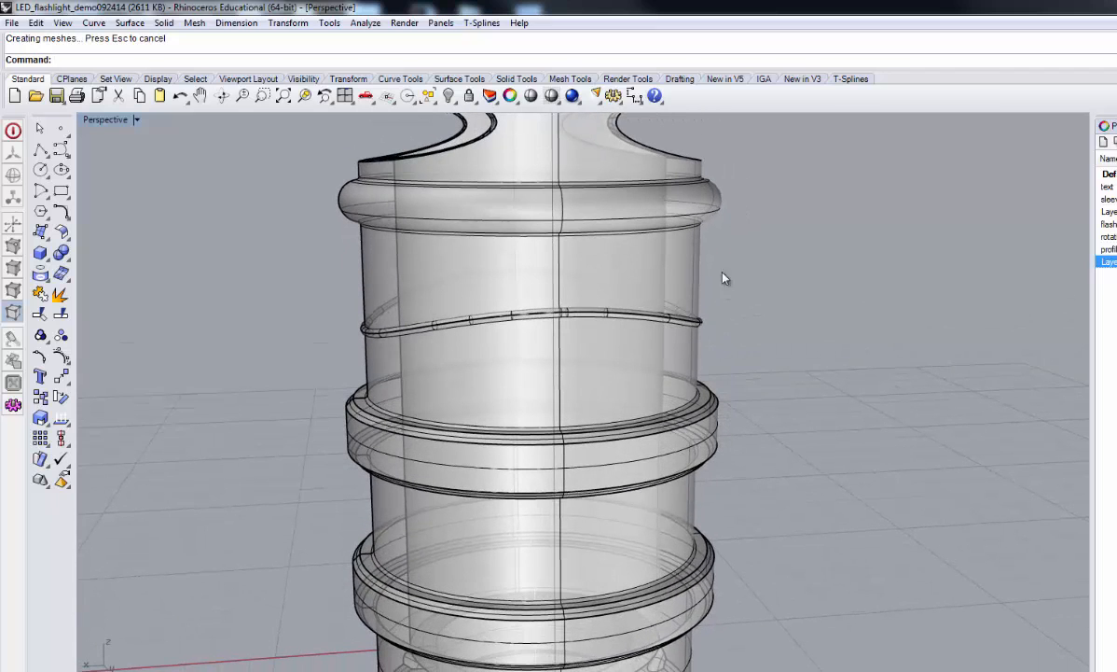
{"action": "right_click", "coordinate": [386, 65]}
{"action": "left_click", "coordinate": [560, 200]}
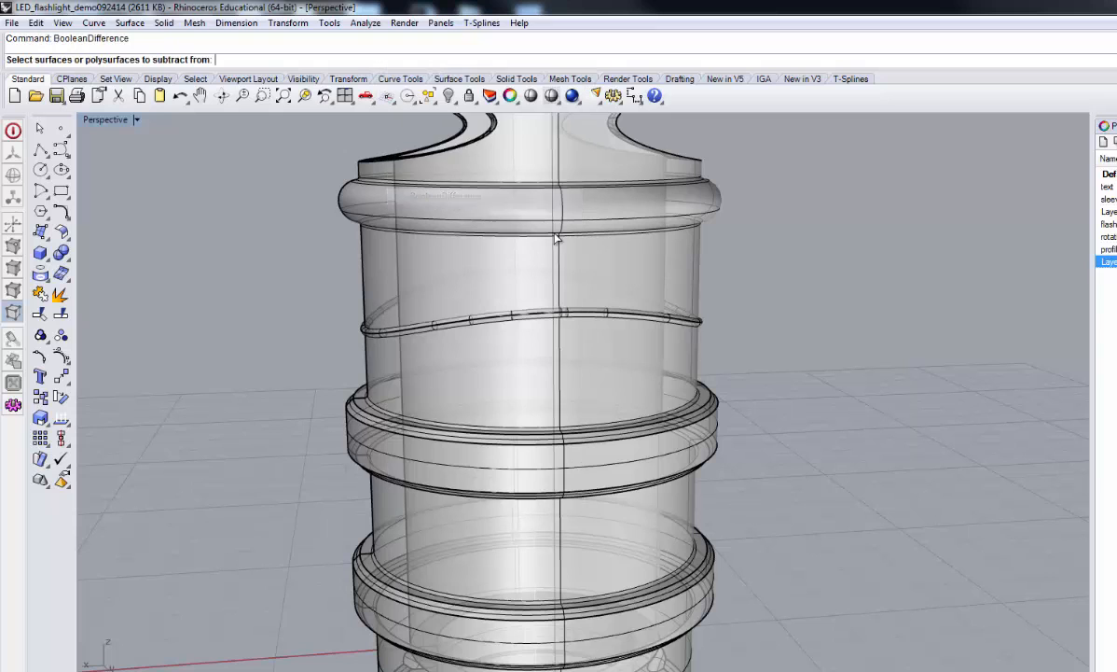
{"action": "left_click", "coordinate": [700, 271]}
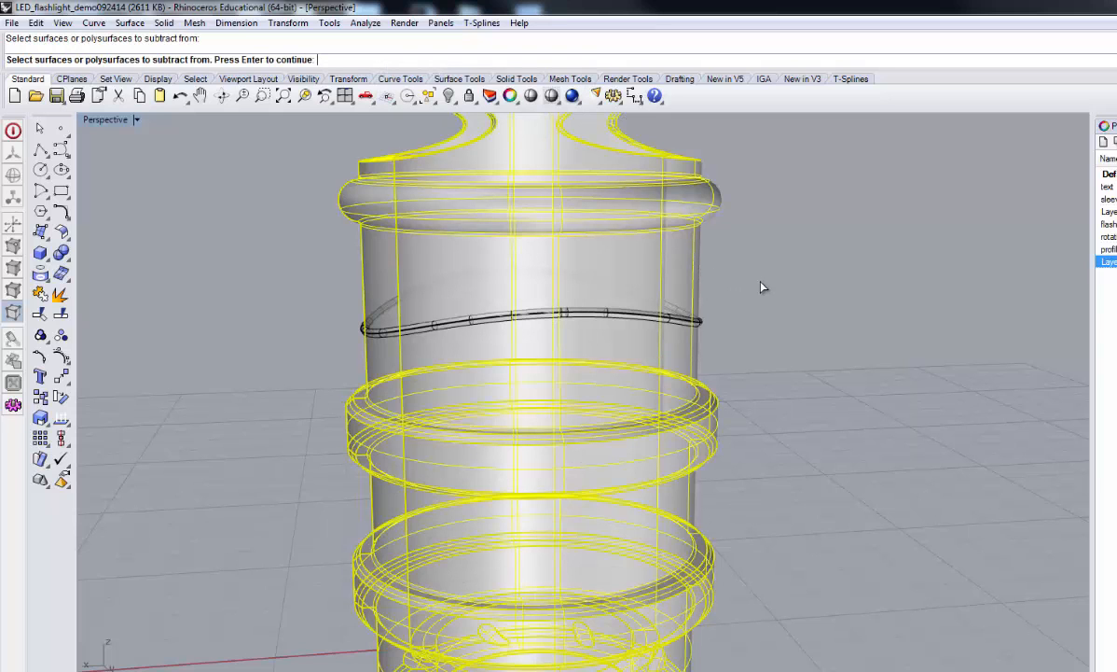
{"action": "key", "text": "Return"}
{"action": "scroll", "coordinate": [366, 332], "scroll_direction": "up", "scroll_amount": 5}
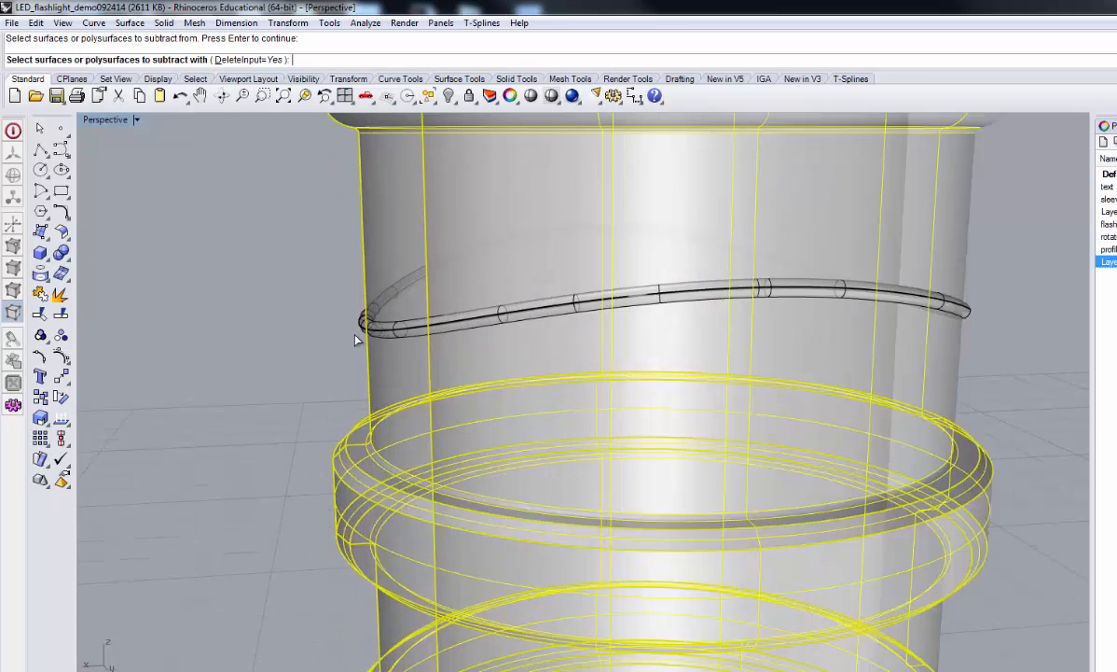
{"action": "left_click", "coordinate": [367, 327]}
{"action": "key", "text": "Return"}
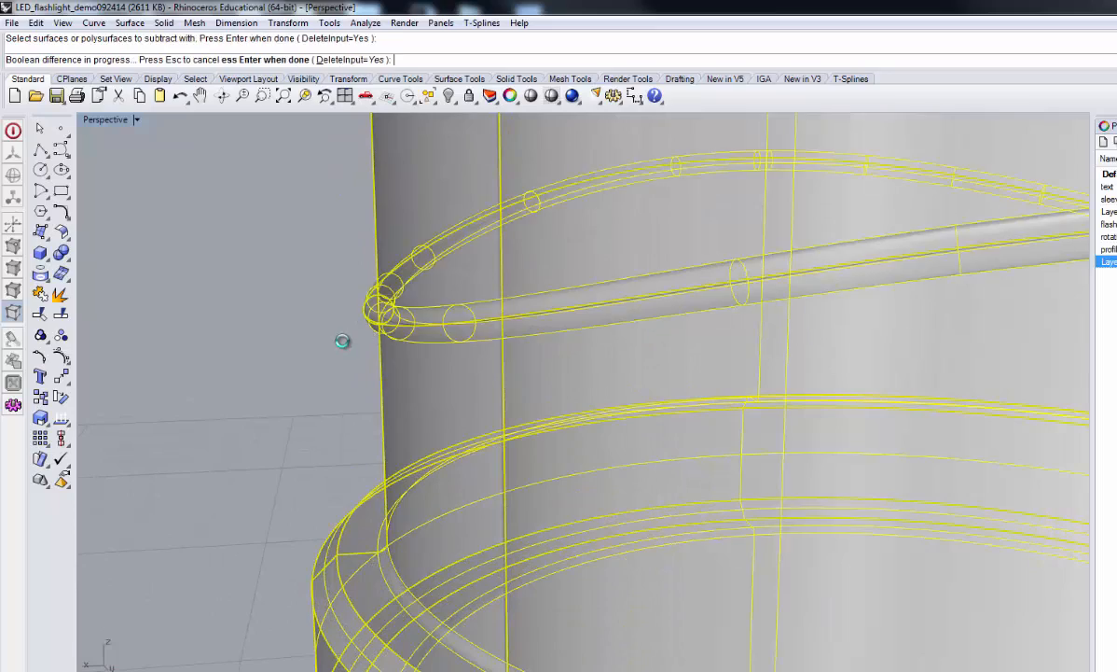
{"action": "scroll", "coordinate": [357, 347], "scroll_direction": "down", "scroll_amount": 6}
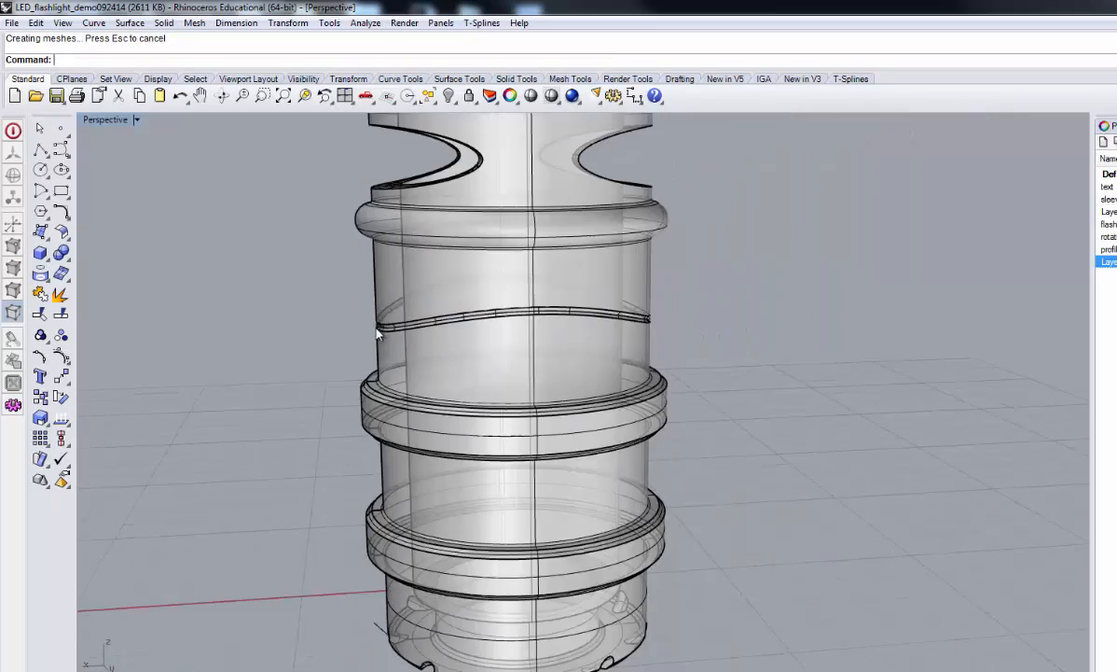
Step: Examine the holes, U-shaped cutouts and curved groove from several sides of the flashlight body in the Perspective view
{"action": "right_click_drag", "start_coordinate": [436, 282], "coordinate": [633, 374]}
{"action": "scroll", "coordinate": [854, 316], "scroll_direction": "down", "scroll_amount": 7}
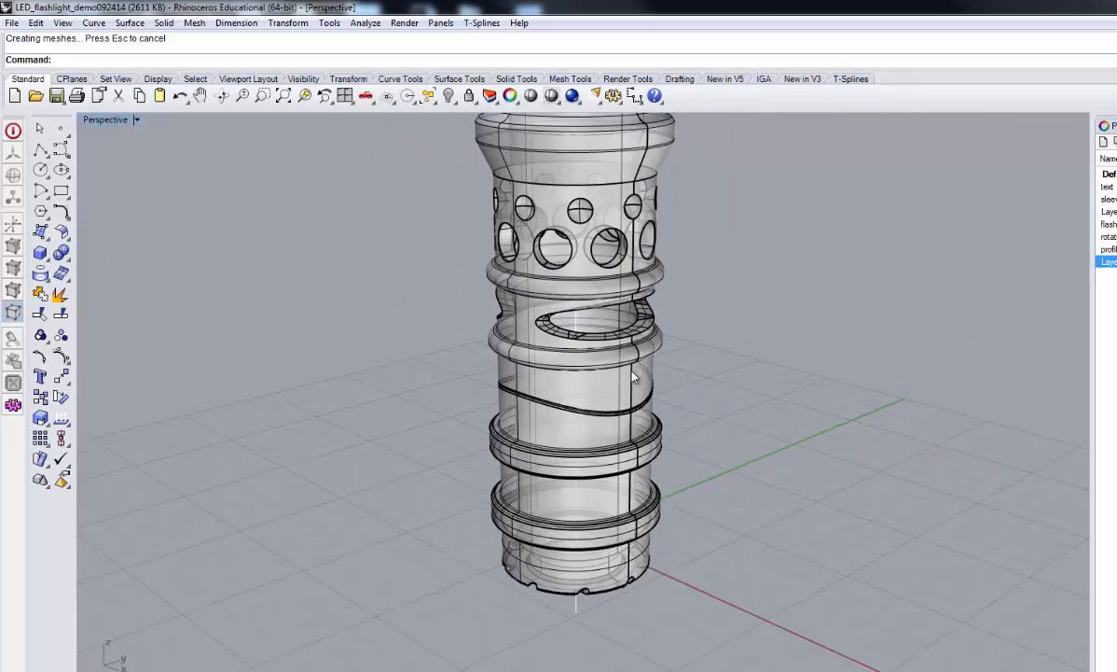
{"action": "scroll", "coordinate": [635, 374], "scroll_direction": "down", "scroll_amount": 5}
{"action": "scroll", "coordinate": [639, 371], "scroll_direction": "up", "scroll_amount": 8}
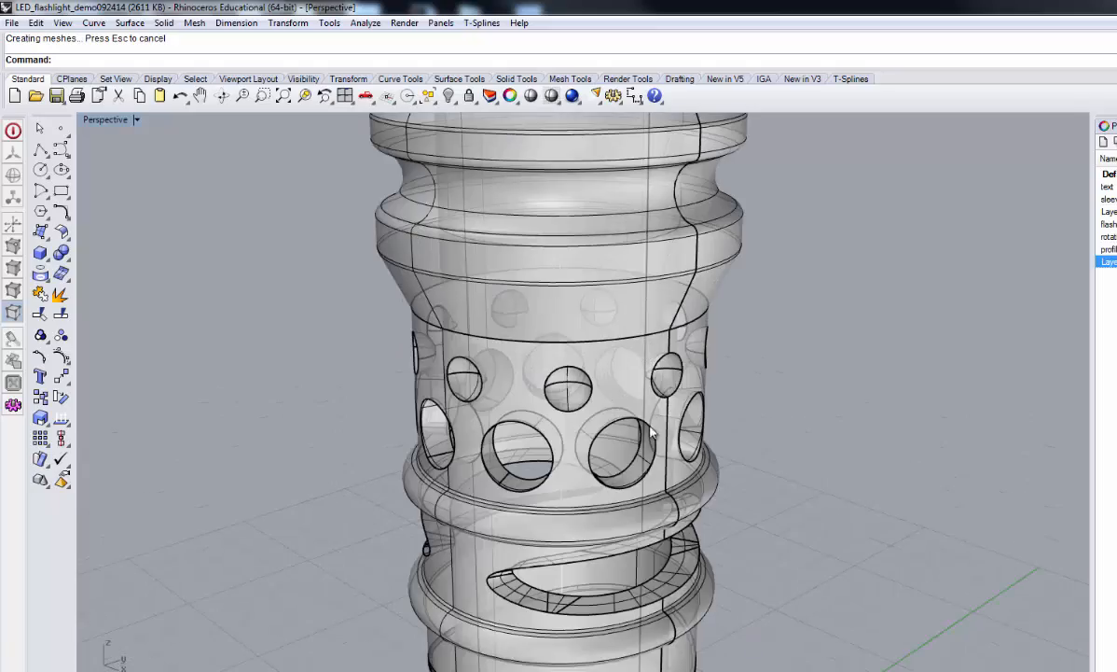
{"action": "mouse_move", "coordinate": [649, 364]}
{"action": "right_mouse_down"}
{"action": "mouse_move", "coordinate": [651, 350]}
{"action": "mouse_move", "coordinate": [633, 380]}
{"action": "mouse_move", "coordinate": [534, 376]}
{"action": "mouse_move", "coordinate": [572, 378]}
{"action": "right_mouse_up"}
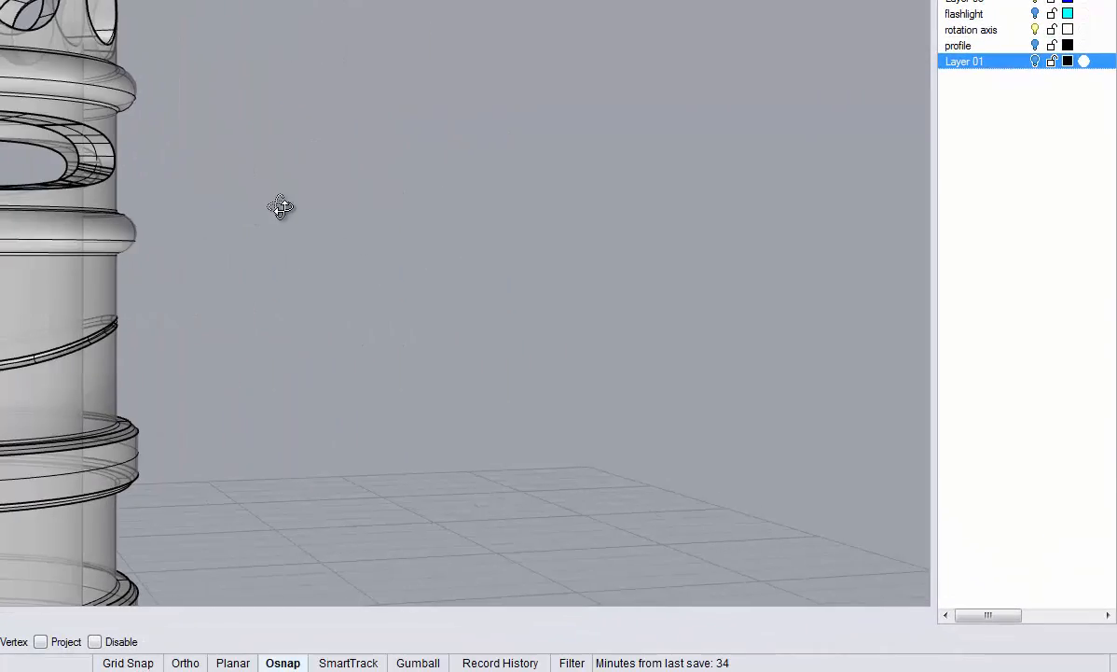
{"action": "mouse_move", "coordinate": [281, 207]}
{"action": "right_mouse_down"}
{"action": "mouse_move", "coordinate": [655, 164]}
{"action": "mouse_move", "coordinate": [631, 175]}
{"action": "mouse_move", "coordinate": [541, 162]}
{"action": "mouse_move", "coordinate": [546, 152]}
{"action": "mouse_move", "coordinate": [504, 133]}
{"action": "mouse_move", "coordinate": [476, 190]}
{"action": "right_mouse_up"}
{"action": "scroll", "coordinate": [549, 159], "scroll_direction": "down", "scroll_amount": 5}
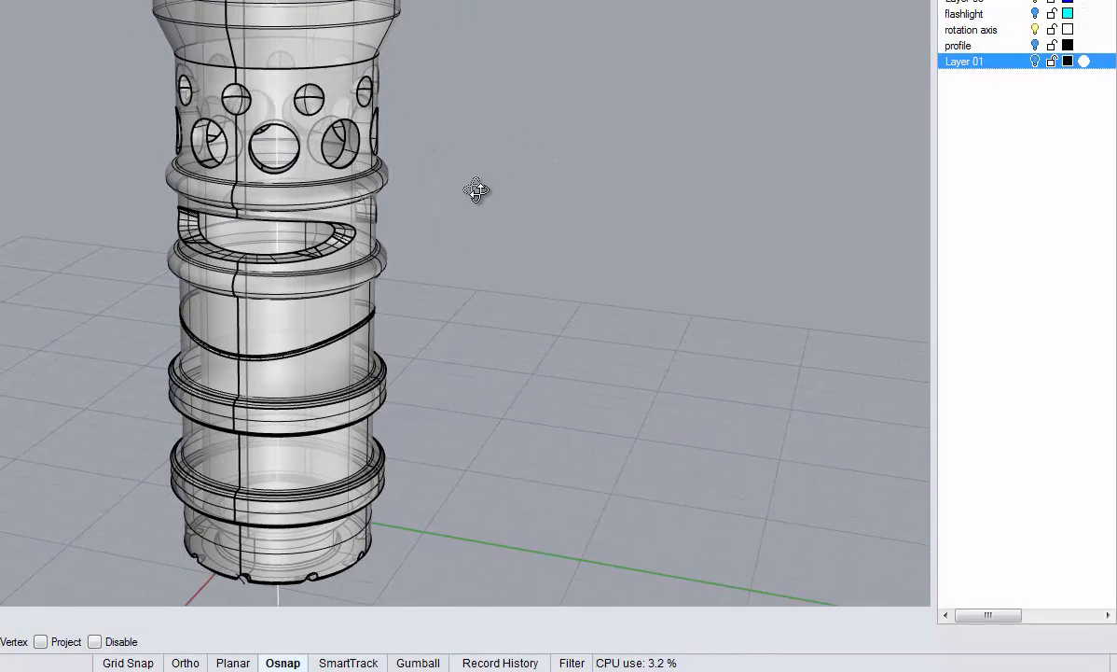